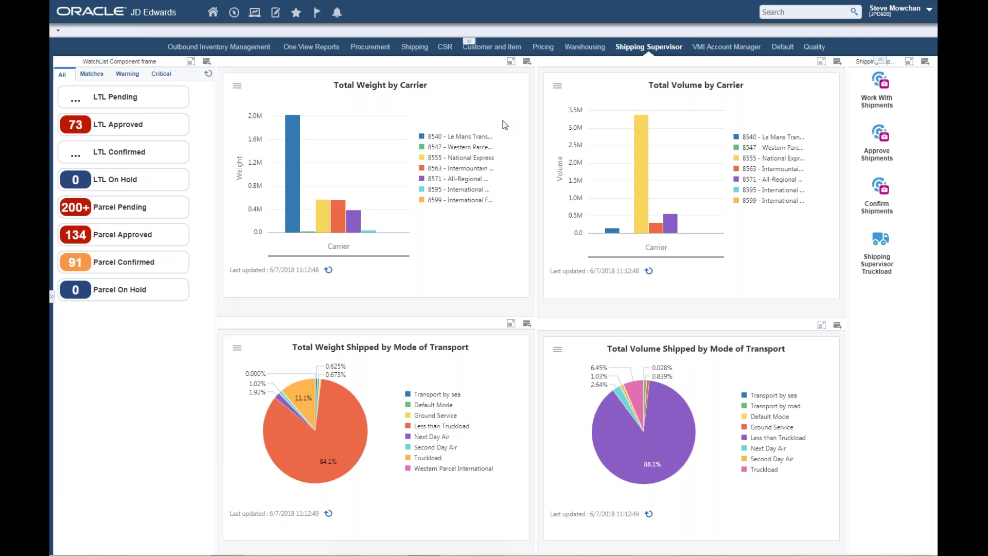
# - Open the LTL On Hold shipment inquiry from the watchlist and return to the Shipping Supervisor page
pyautogui.moveTo(119, 189)
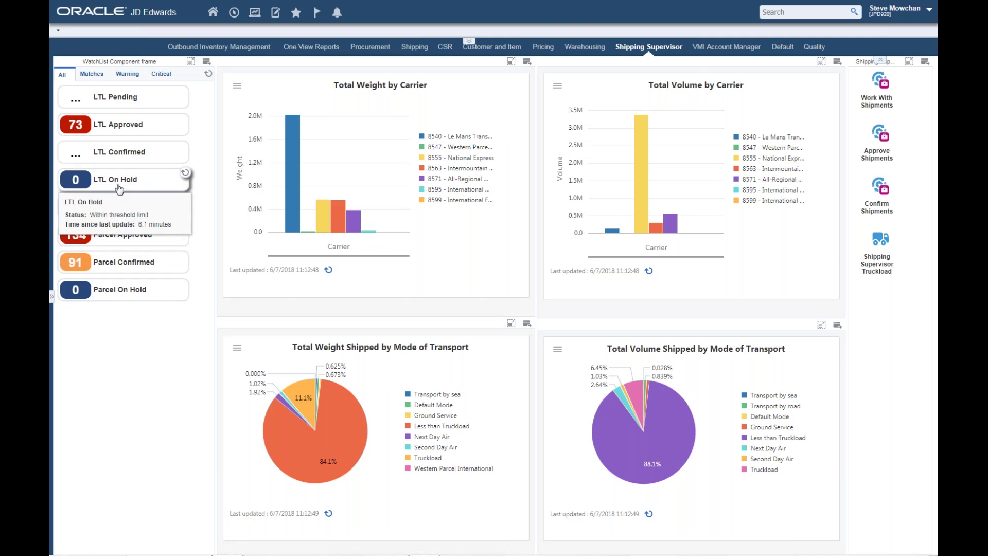
pyautogui.click(119, 189)
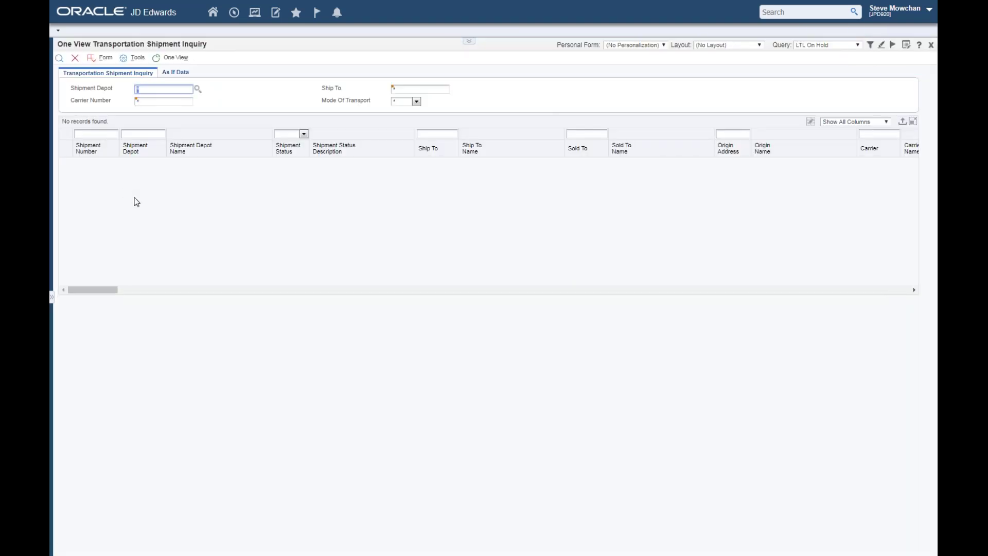
pyautogui.click(75, 58)
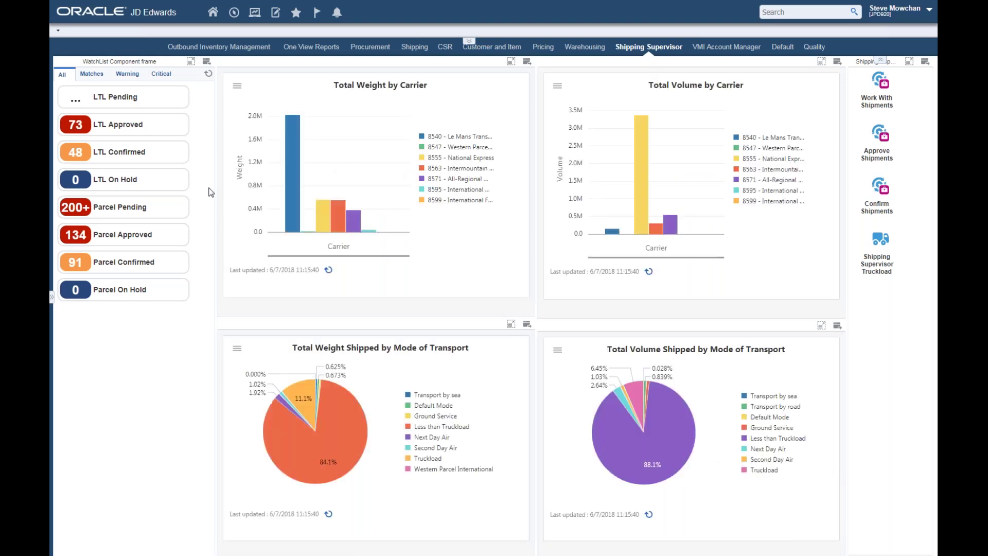
# - Hide the Less than Truckload series in the Total Volume Shipped by Mode of Transport chart
pyautogui.moveTo(140, 151)
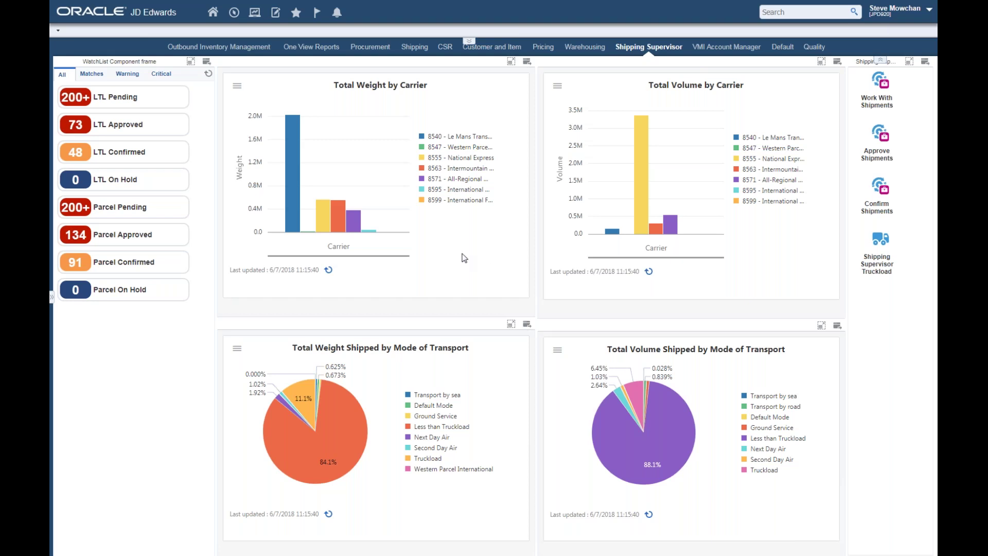
pyautogui.moveTo(338, 221)
pyautogui.click(744, 439)
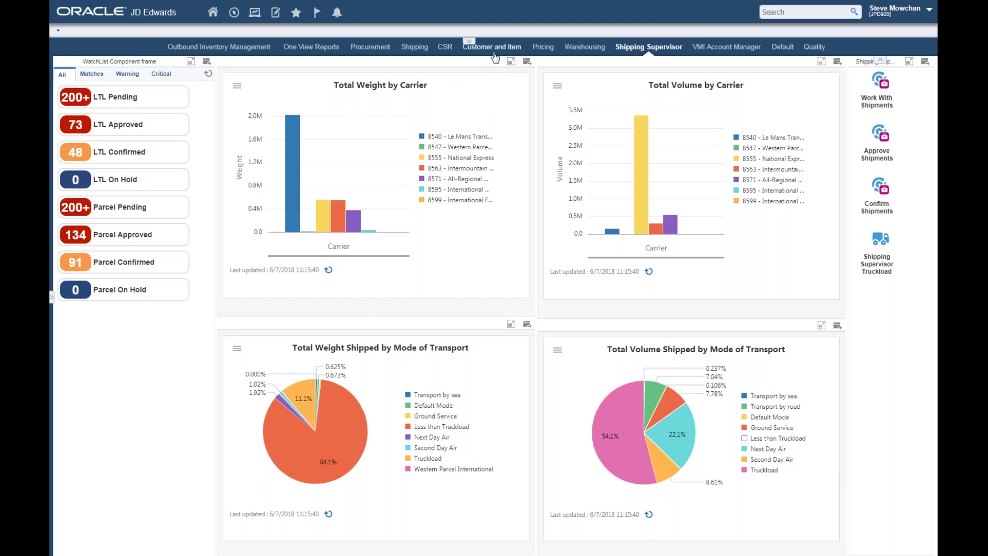
# - Examine the navigator entries, the running applications, the recent reports list and the saved favorites
pyautogui.click(235, 18)
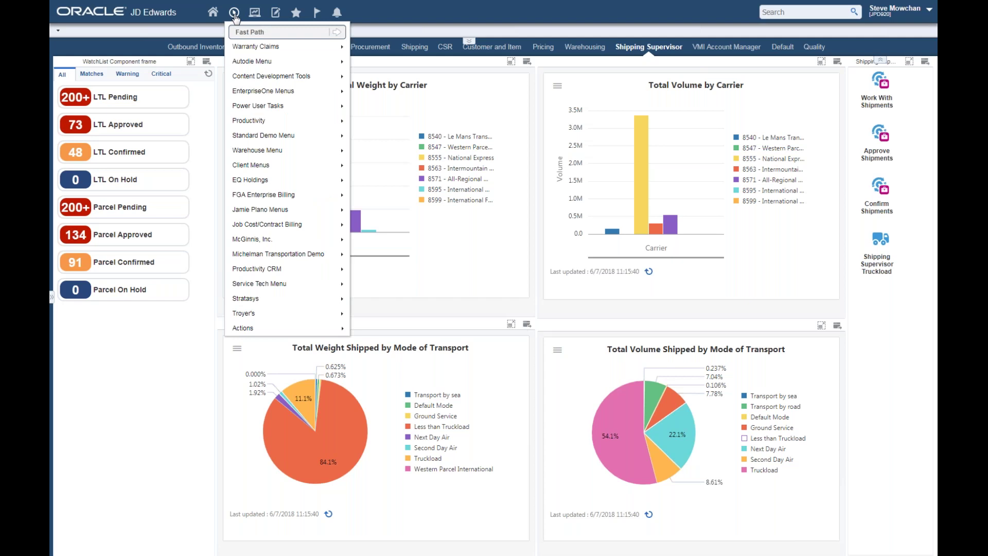
pyautogui.click(235, 18)
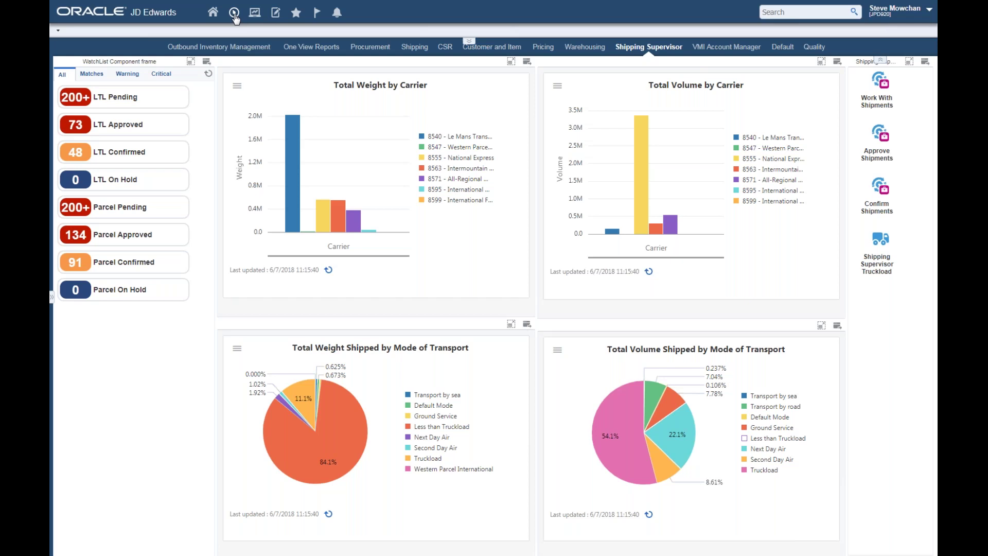
pyautogui.click(257, 16)
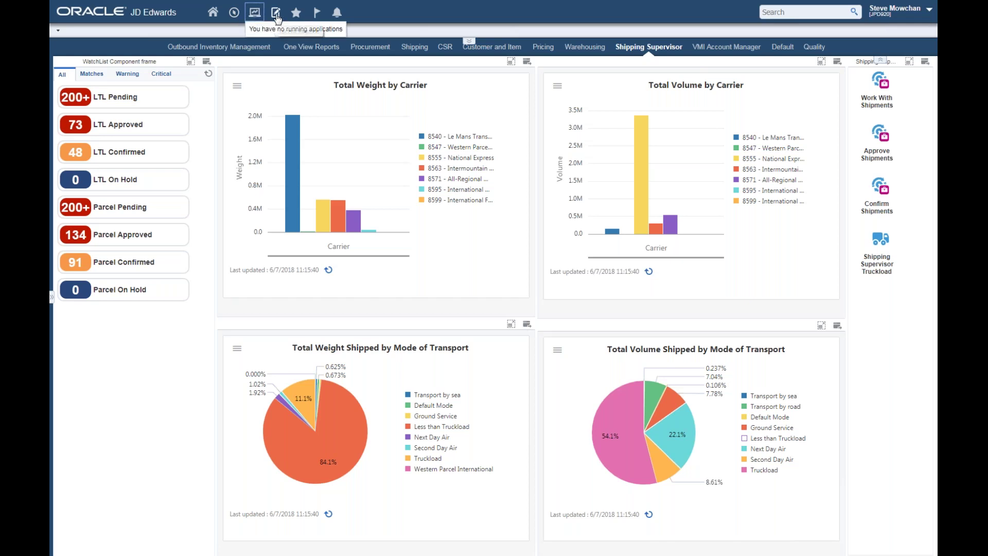
pyautogui.click(276, 15)
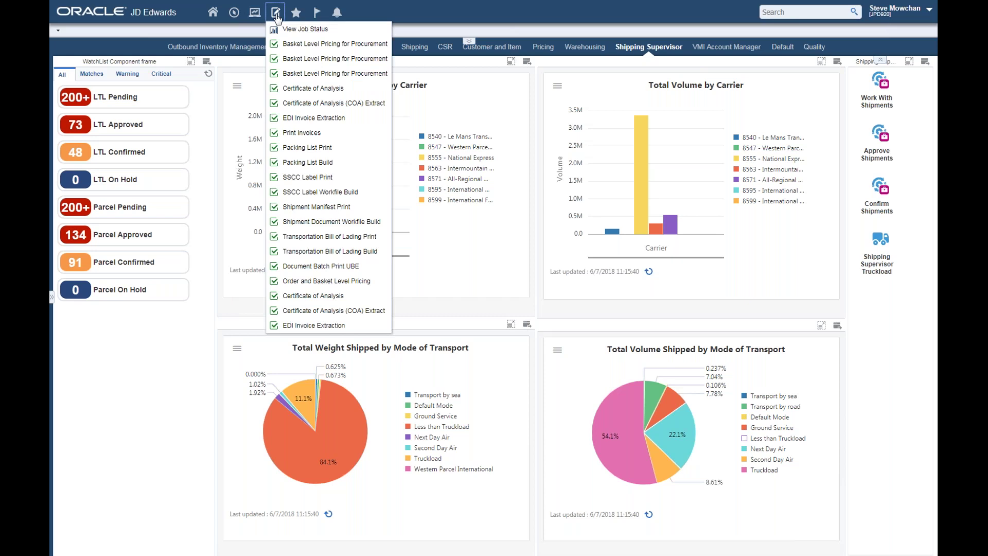
pyautogui.click(277, 17)
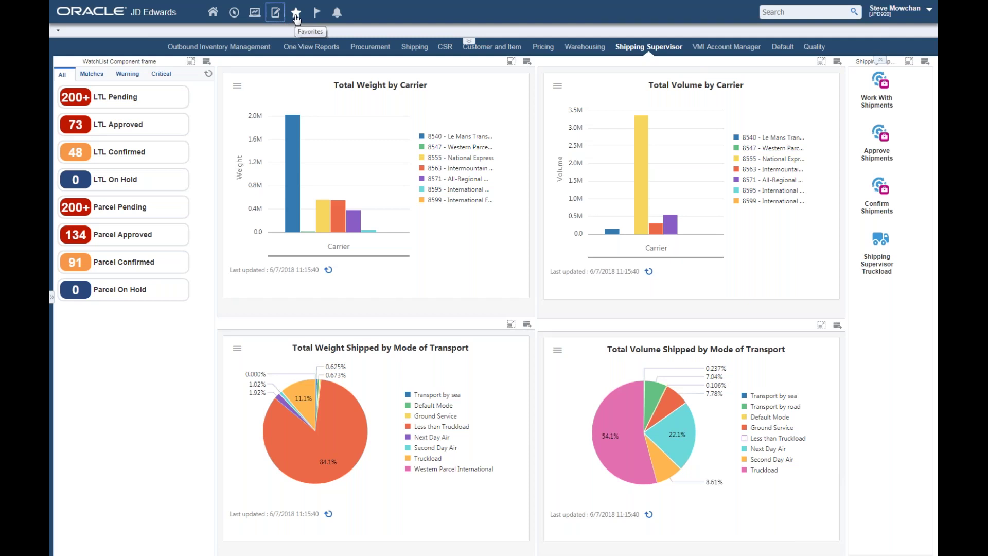
pyautogui.click(296, 15)
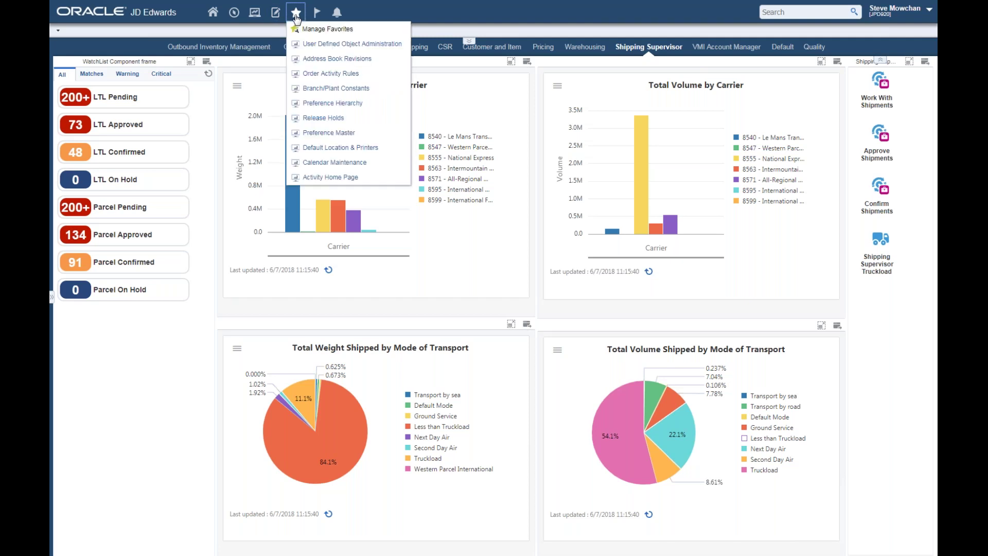
pyautogui.click(296, 16)
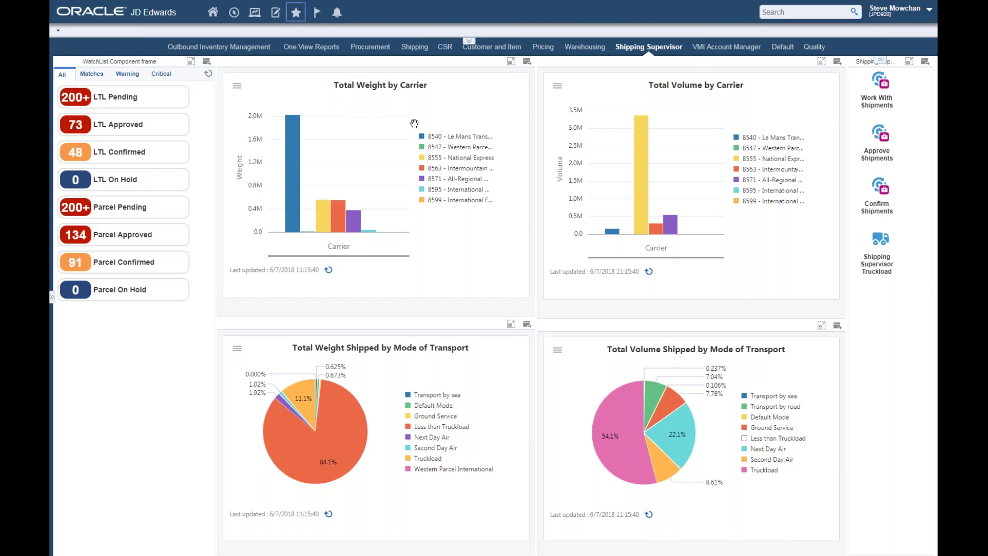
# - Review the user preferences, including Open Application In New Window, and leave them without saving
pyautogui.click(895, 11)
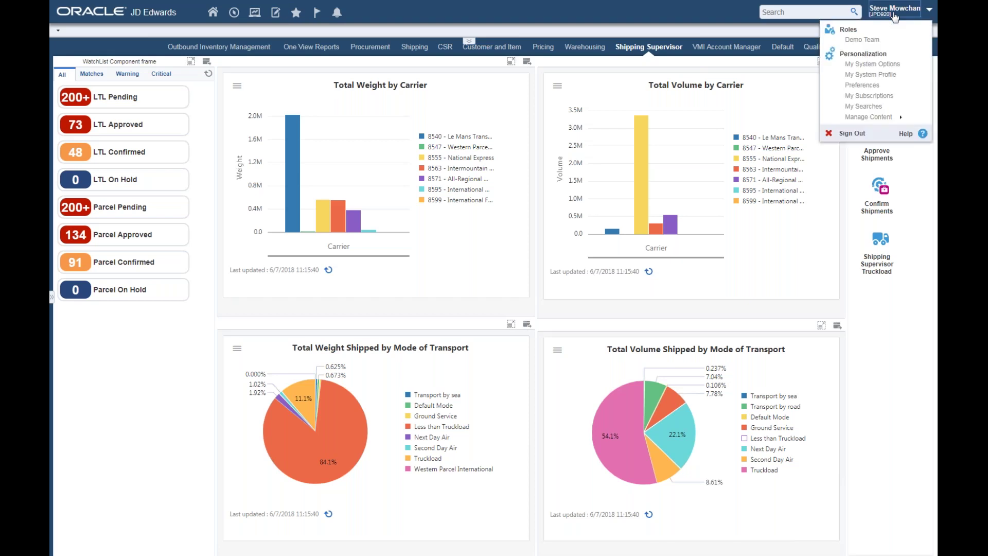
pyautogui.click(872, 88)
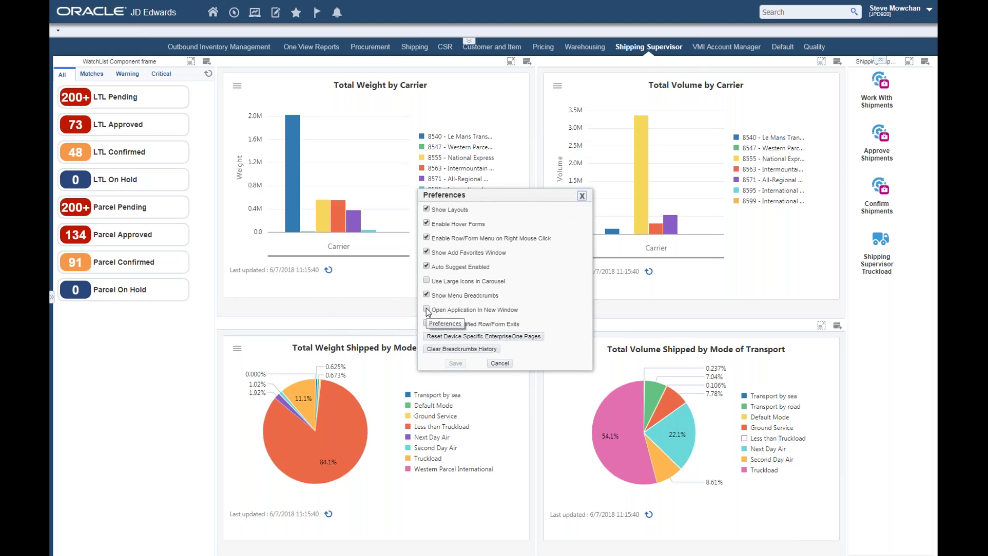
pyautogui.click(499, 363)
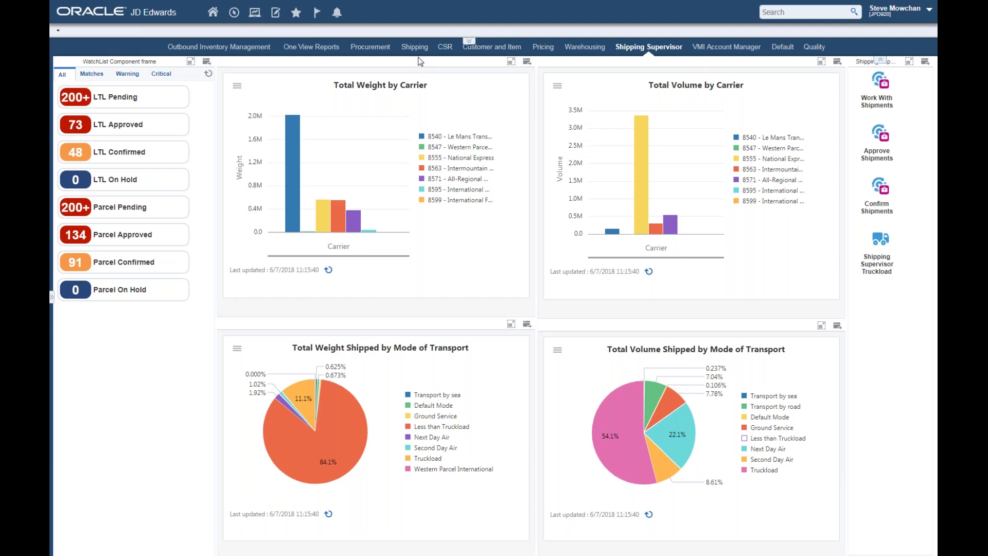
# - On the Customer and Item page, slightly widen the item grid's Description column and move Stocking Type directly after Item Number
pyautogui.click(492, 47)
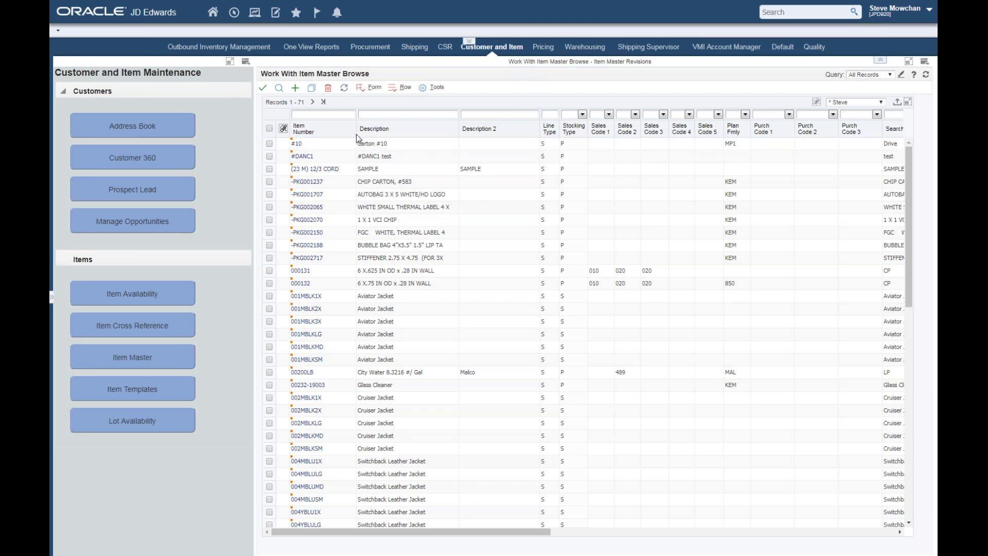
pyautogui.moveTo(459, 132)
pyautogui.mouseDown()
pyautogui.moveTo(535, 131)
pyautogui.moveTo(460, 135)
pyautogui.mouseUp()
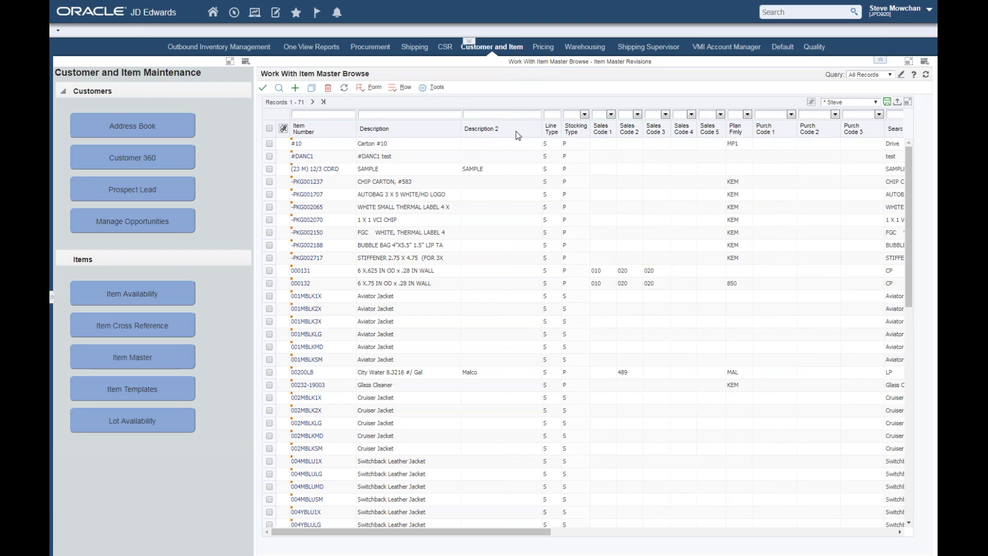
pyautogui.click(580, 130)
pyautogui.moveTo(580, 129); pyautogui.dragTo(404, 133)
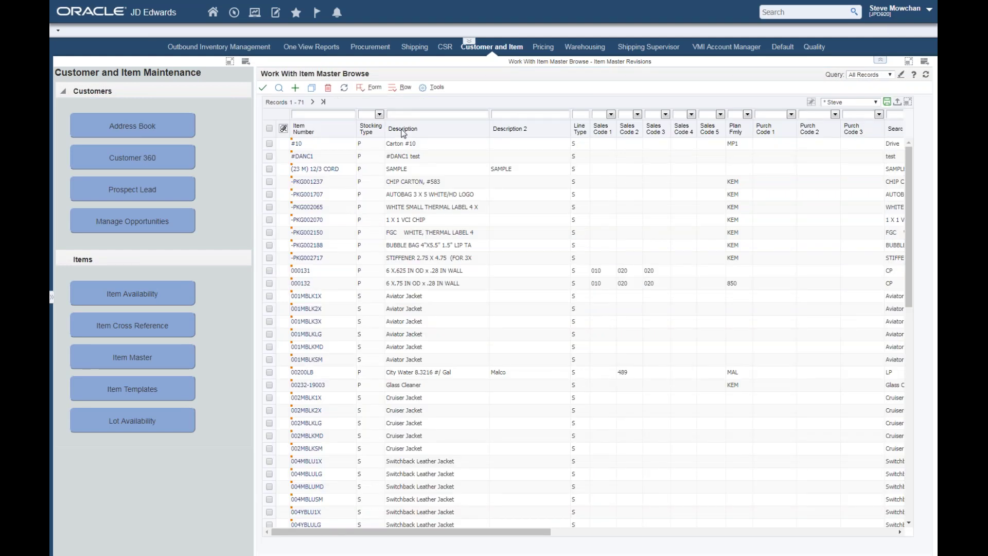
# - Freeze the item grid columns up to Description, try scrolling sideways, and unfreeze them
pyautogui.rightClick(444, 132)
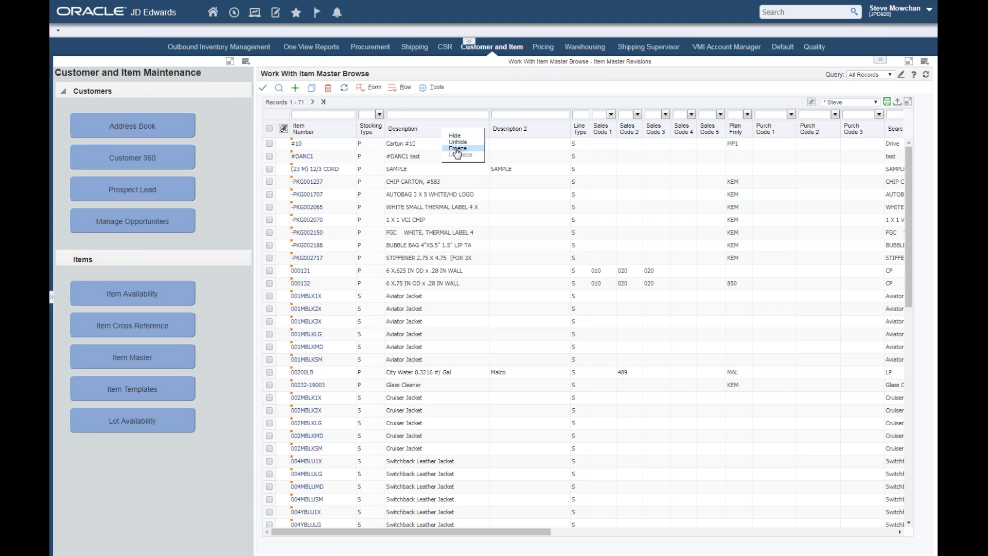
pyautogui.click(458, 149)
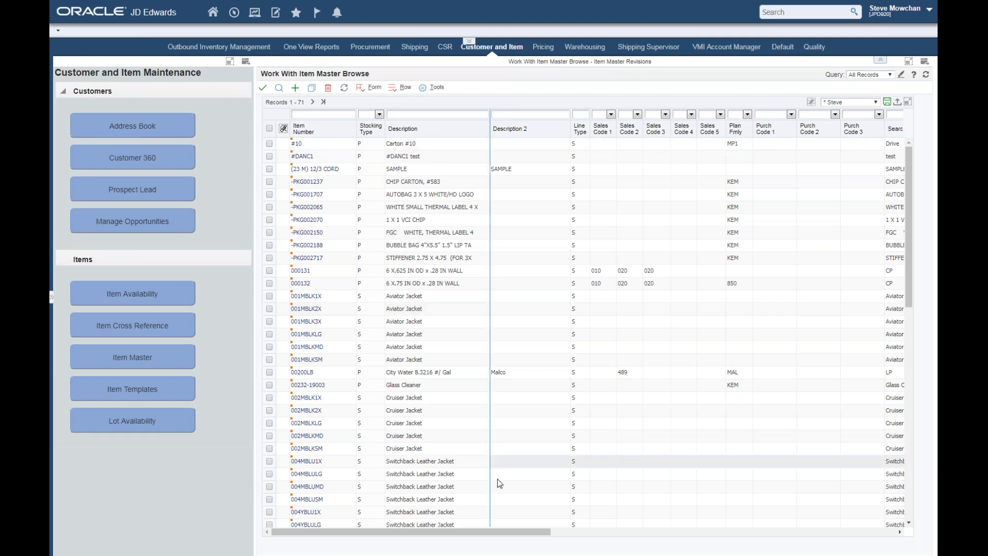
pyautogui.moveTo(502, 526); pyautogui.dragTo(474, 534)
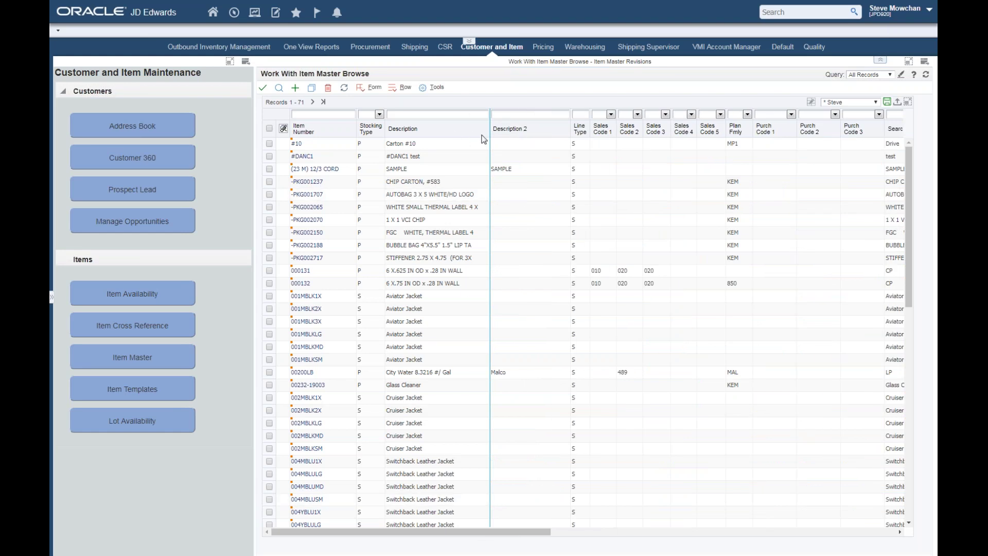
pyautogui.rightClick(538, 134)
pyautogui.click(556, 157)
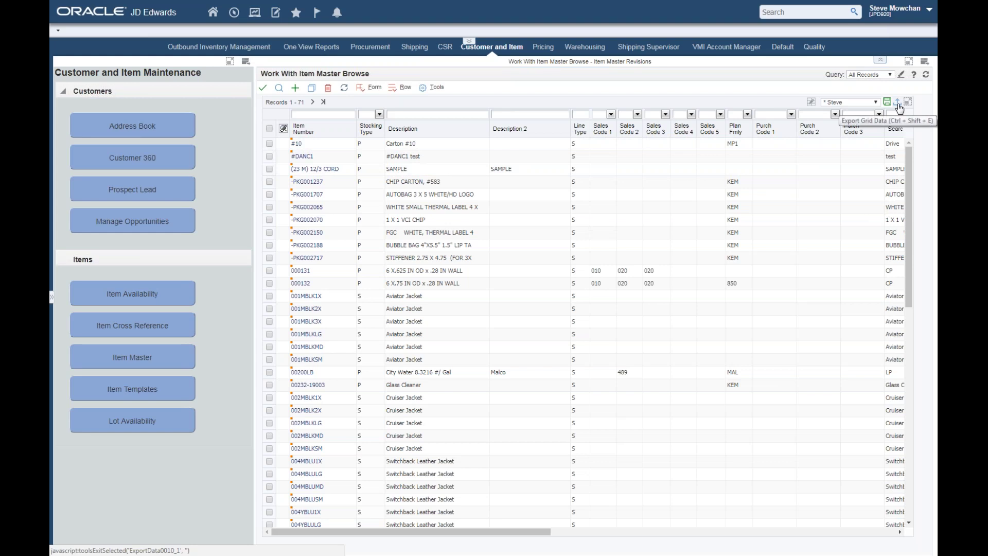
# - Open the Item Master, search for all items and display the grid with the Show All Columns format
pyautogui.click(143, 360)
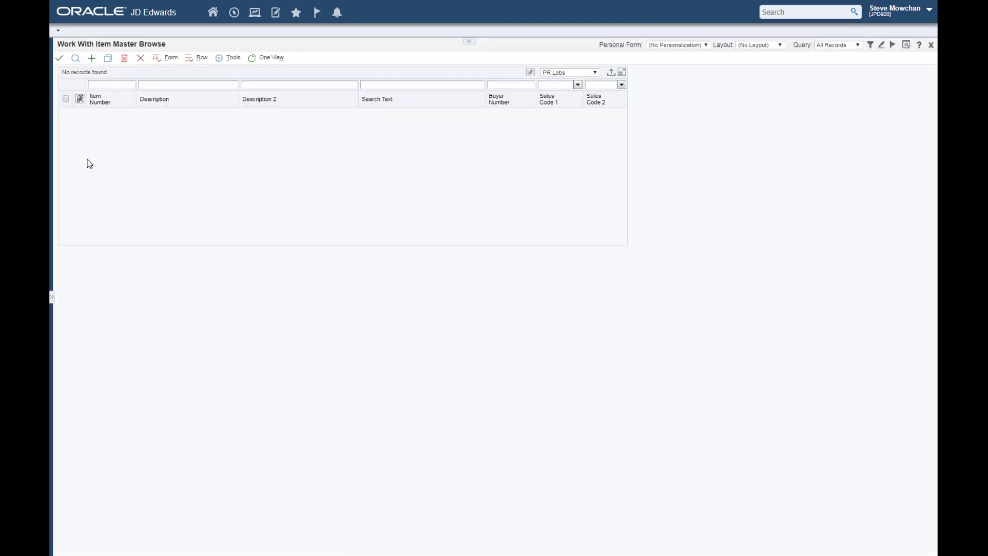
pyautogui.click(74, 59)
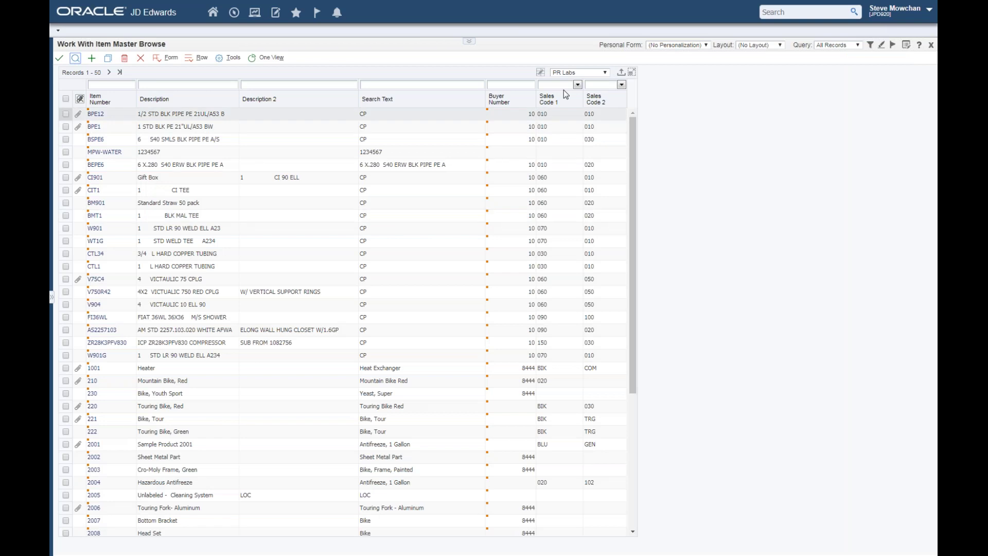
pyautogui.click(606, 73)
pyautogui.click(597, 85)
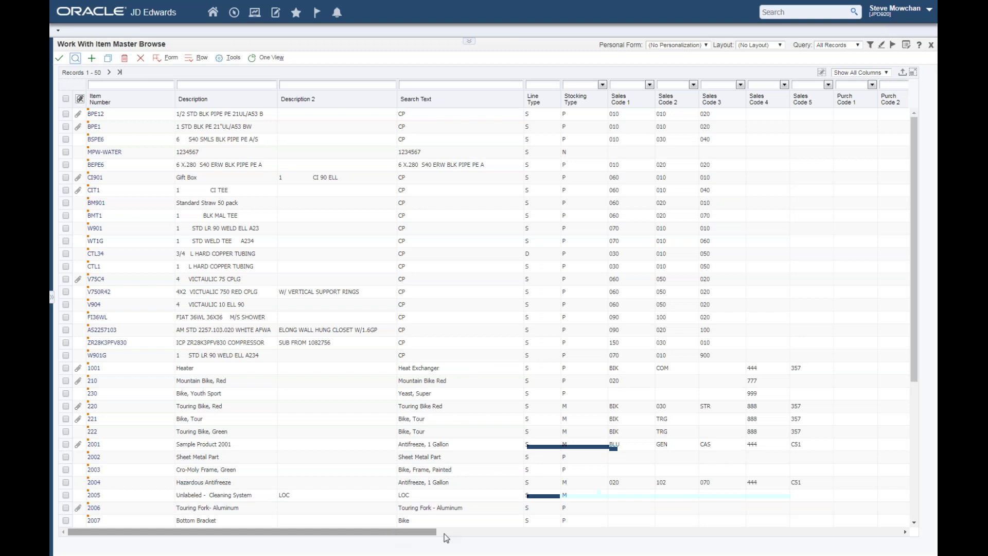
pyautogui.moveTo(435, 532); pyautogui.dragTo(890, 532)
pyautogui.moveTo(730, 533); pyautogui.dragTo(276, 530)
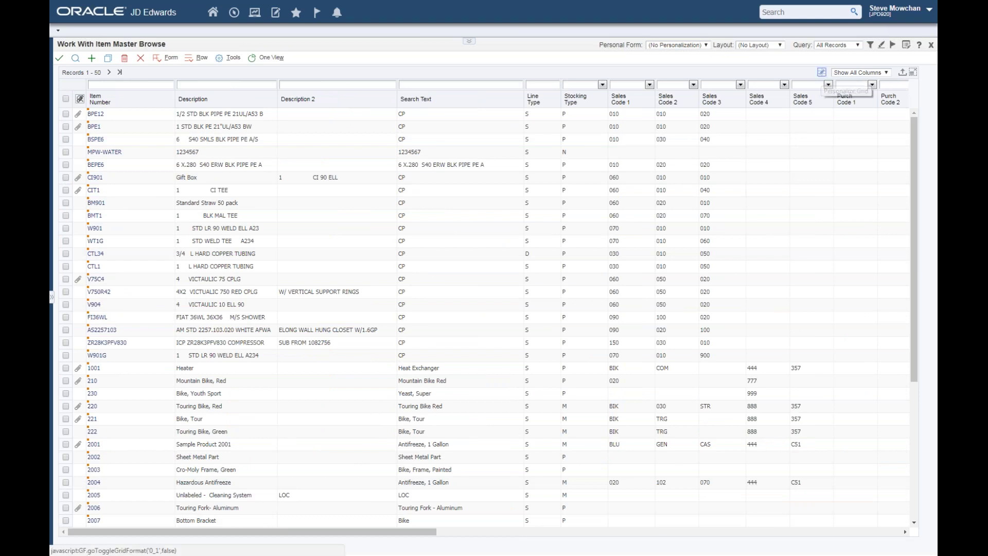
# - Start a new grid format displaying only Item Number, Description, Description 2, Line Type and Stocking Type
pyautogui.click(822, 72)
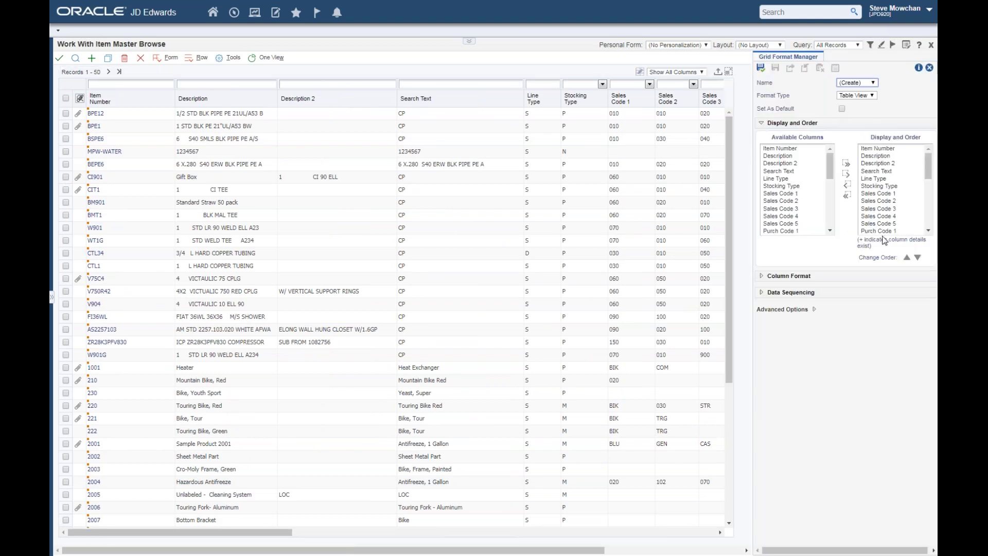
pyautogui.click(847, 195)
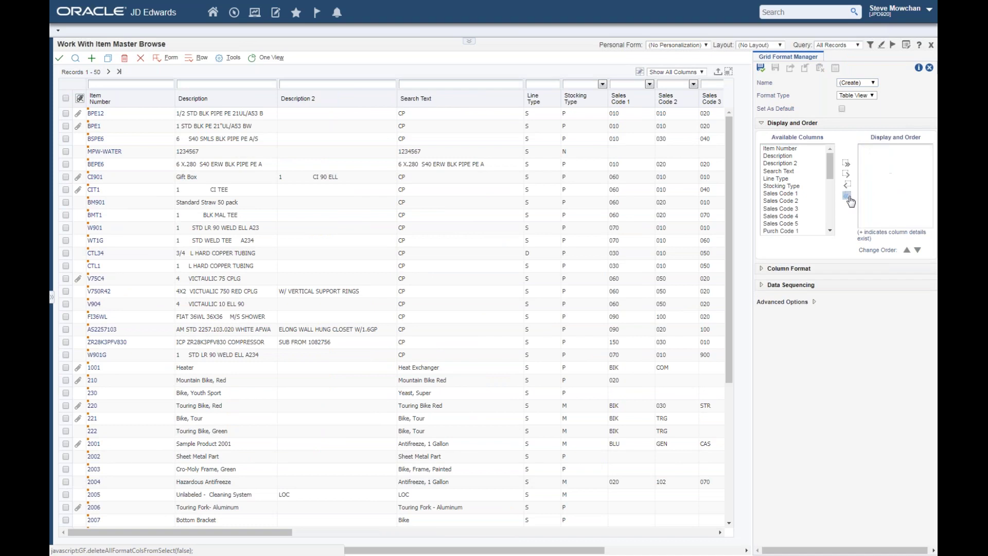
pyautogui.doubleClick(776, 149)
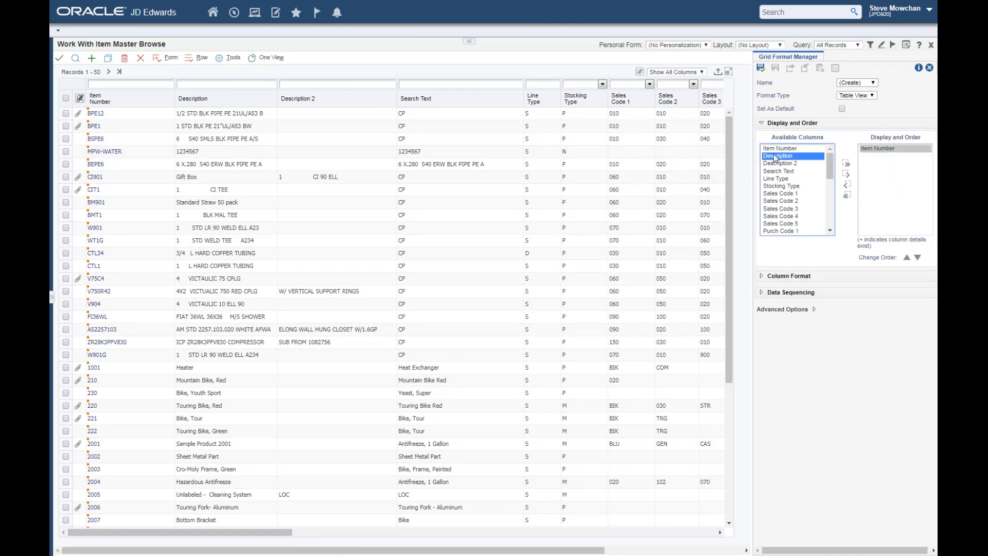
pyautogui.doubleClick(776, 157)
pyautogui.doubleClick(778, 164)
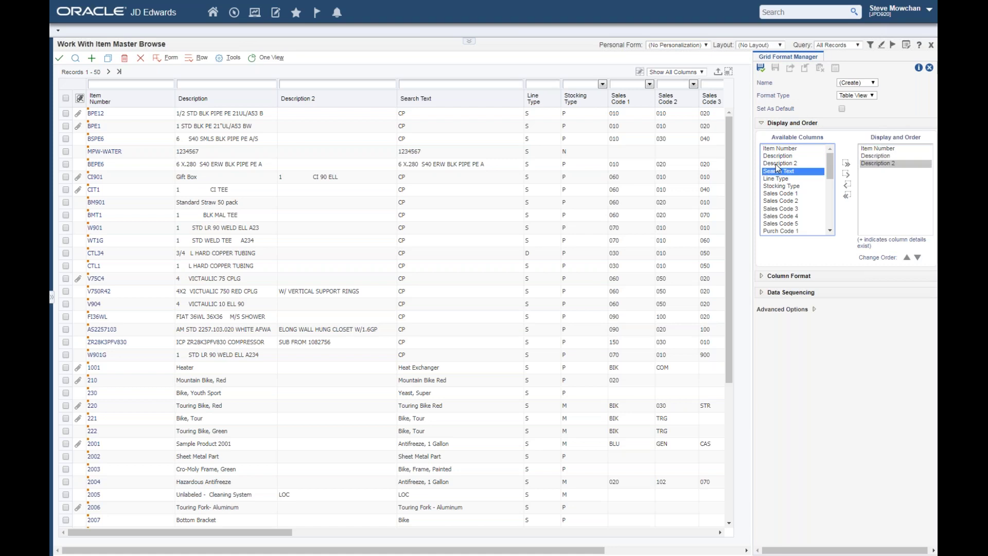
pyautogui.doubleClick(775, 179)
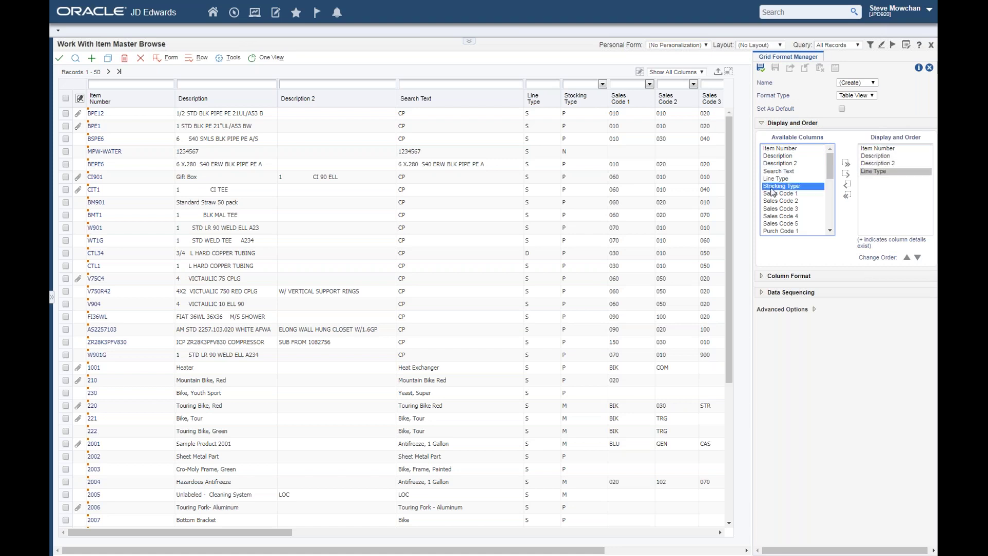
pyautogui.doubleClick(777, 186)
# - Add the Segment 1, Segment 2 and Segment 3 columns to the new grid format
pyautogui.moveTo(833, 176); pyautogui.dragTo(832, 205)
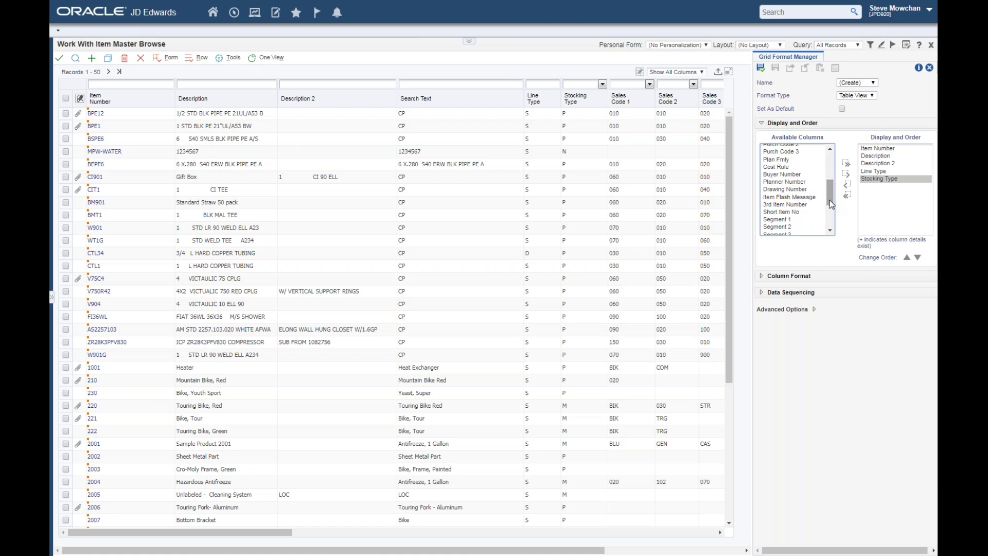
pyautogui.moveTo(832, 202); pyautogui.dragTo(832, 215)
pyautogui.doubleClick(786, 175)
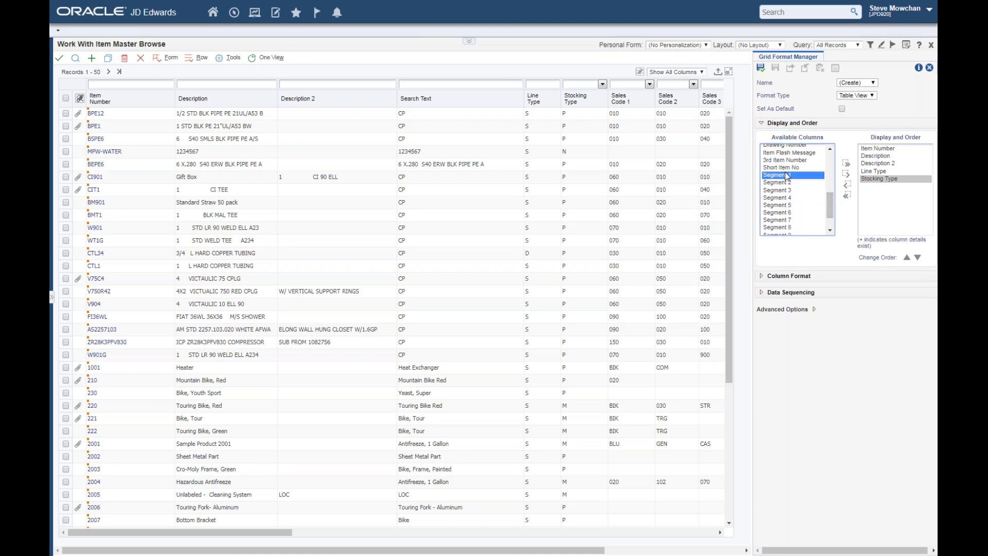
pyautogui.doubleClick(783, 182)
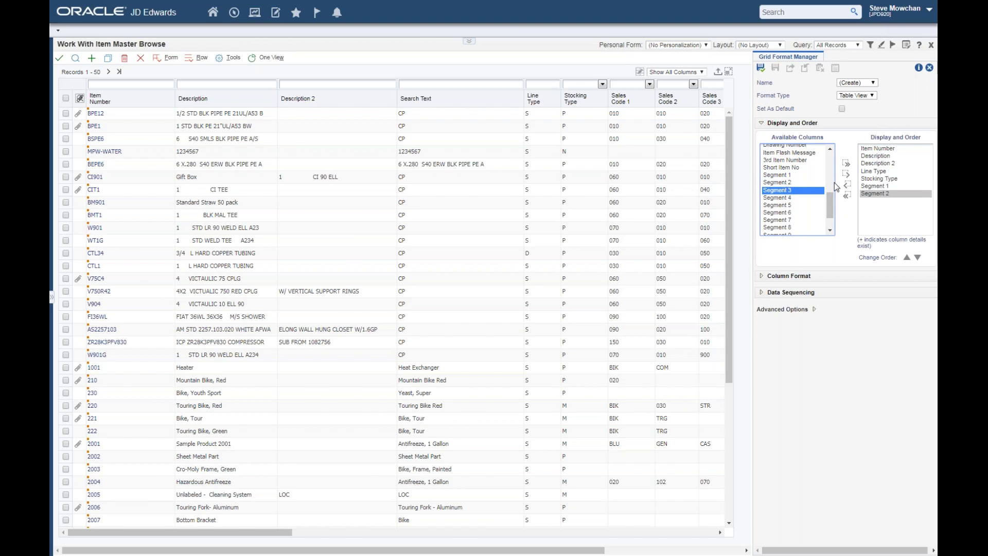
pyautogui.click(846, 175)
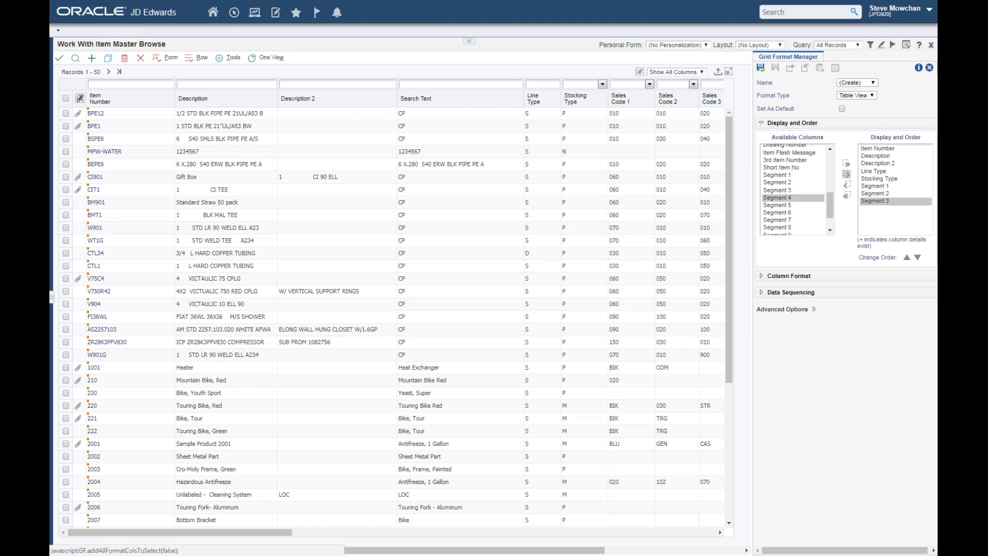
# - Save the new grid format under the presenter's first name followed by "Demo", and set it as the default format
pyautogui.click(761, 68)
pyautogui.write('Steve Demo')
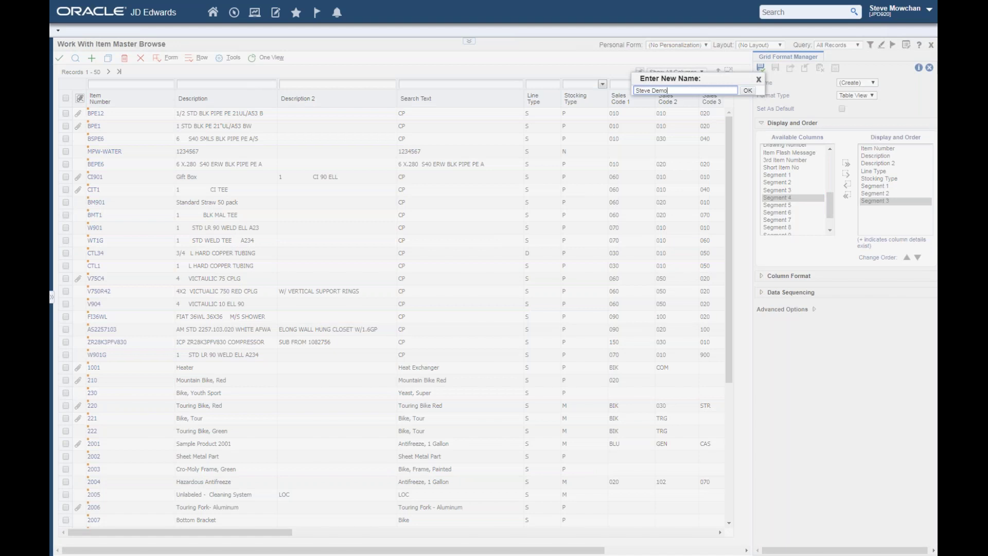
pyautogui.click(748, 91)
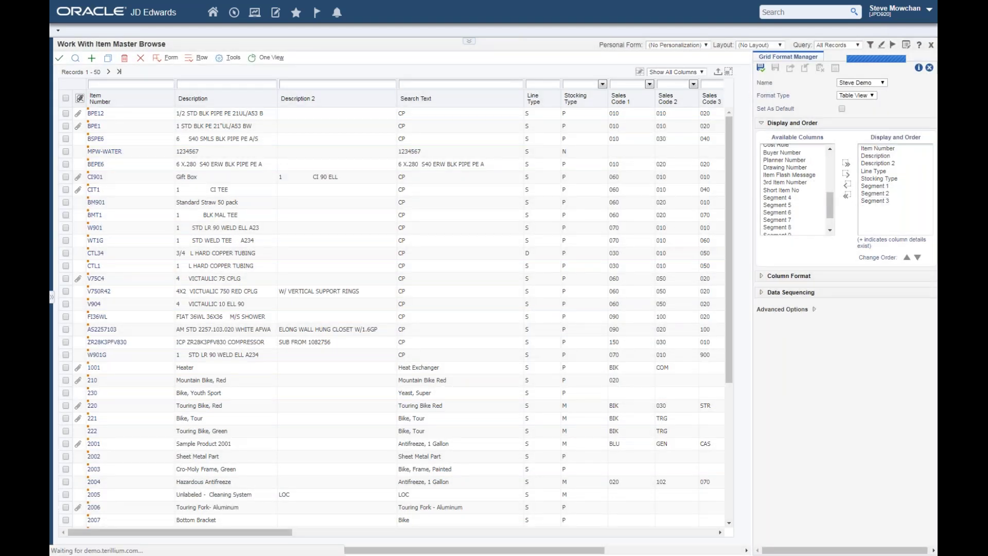
pyautogui.click(842, 108)
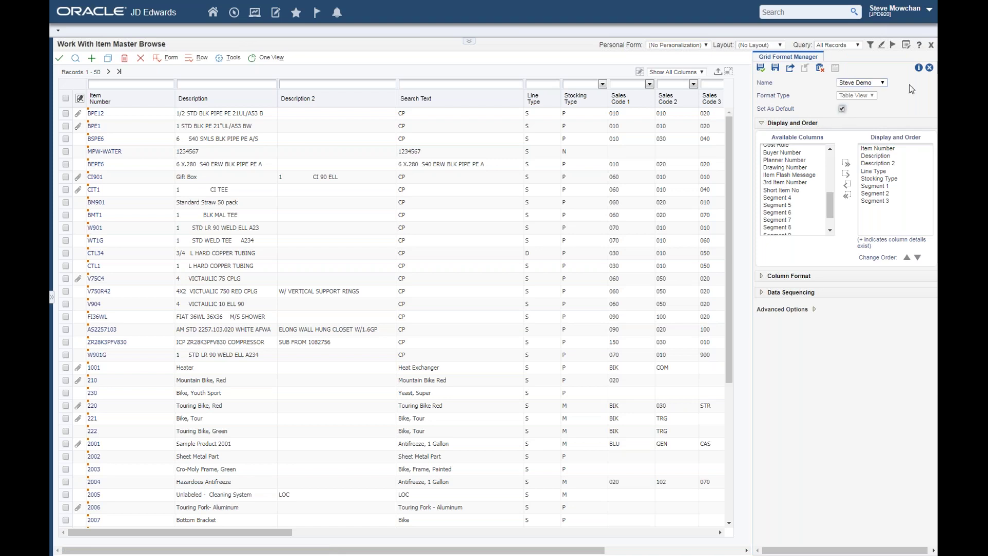
pyautogui.click(761, 68)
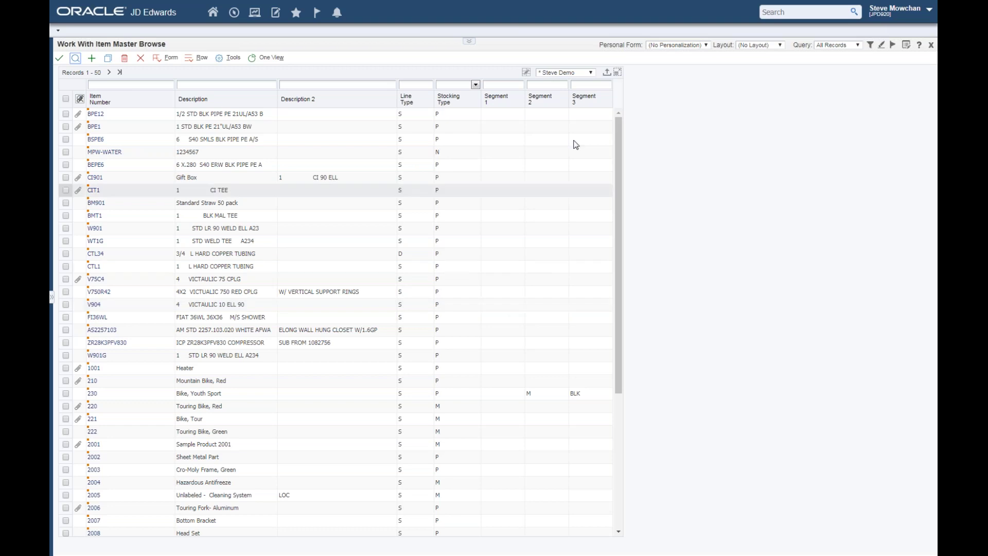
# - Export all rows and columns of the item grid to Excel, open the exported workbook despite its format, and close it
pyautogui.click(607, 74)
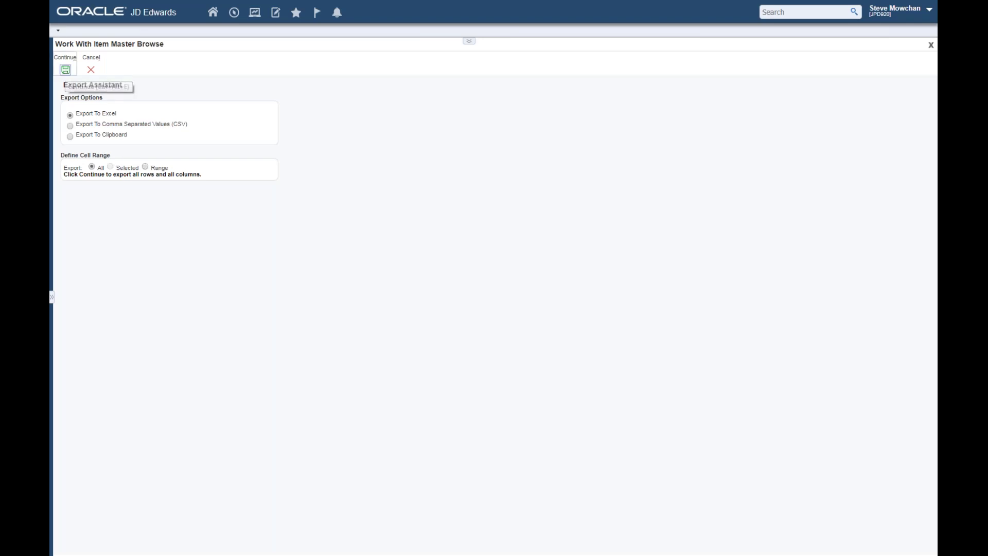
pyautogui.click(66, 70)
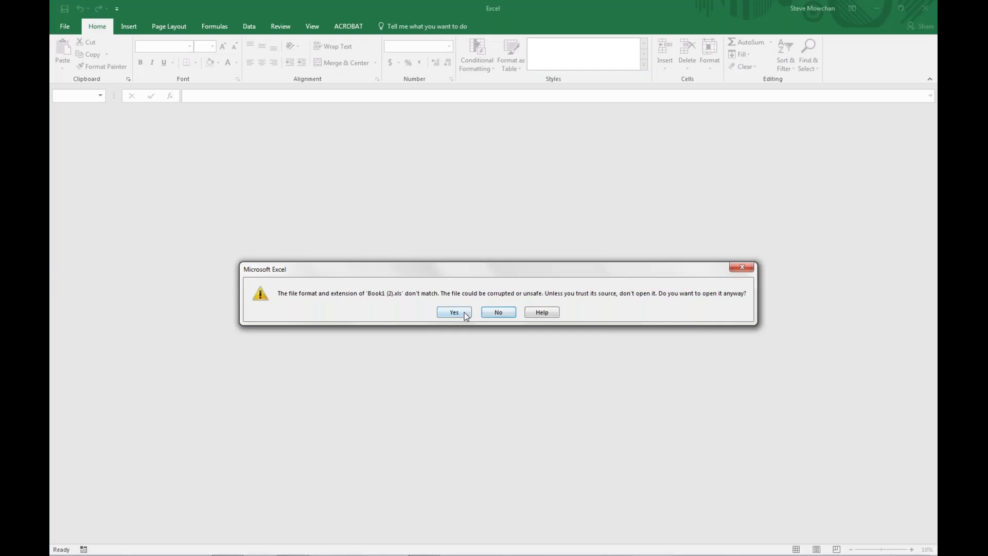
pyautogui.click(454, 312)
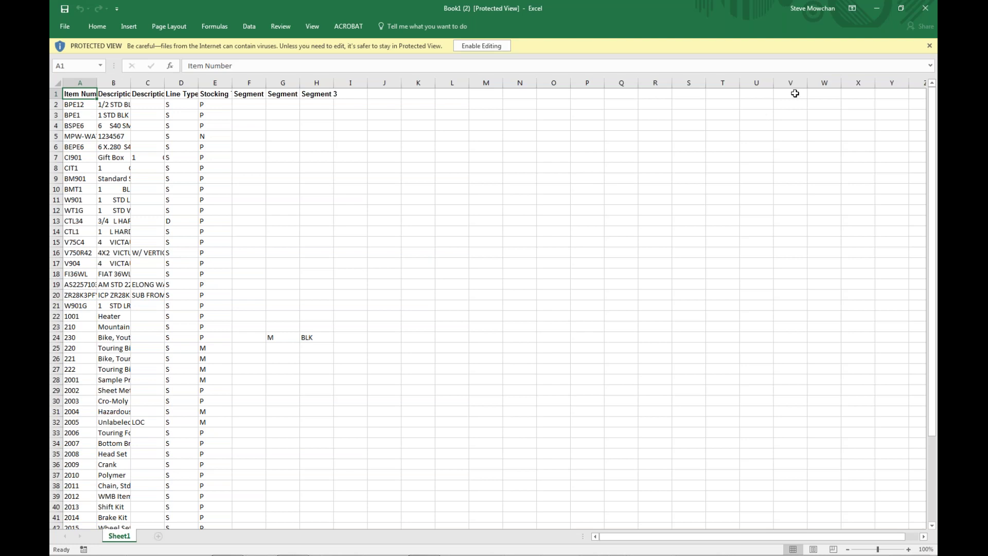
pyautogui.click(926, 9)
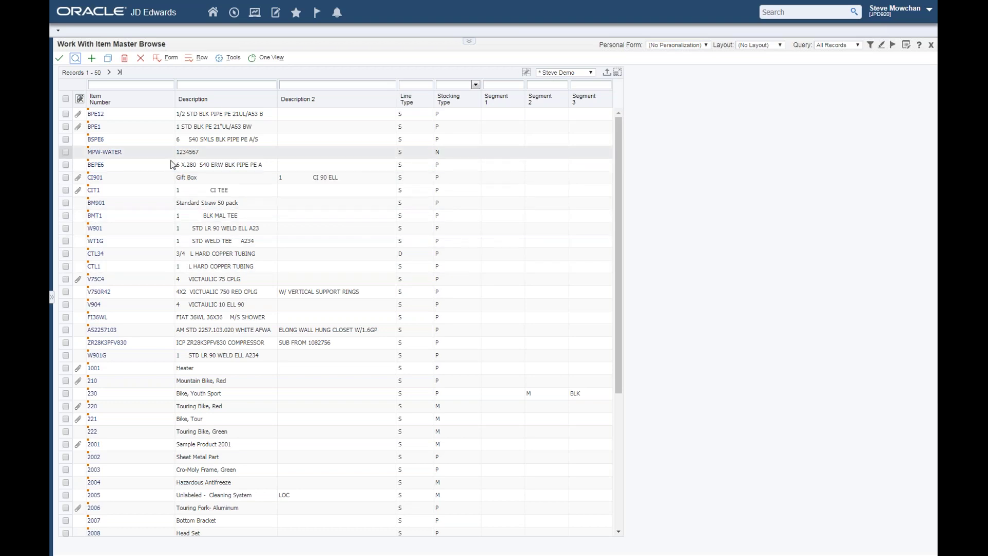
# - Open item BPE12 from the browse grid and collapse its Item Branch and Unit of Measure Conversions panes
pyautogui.click(96, 114)
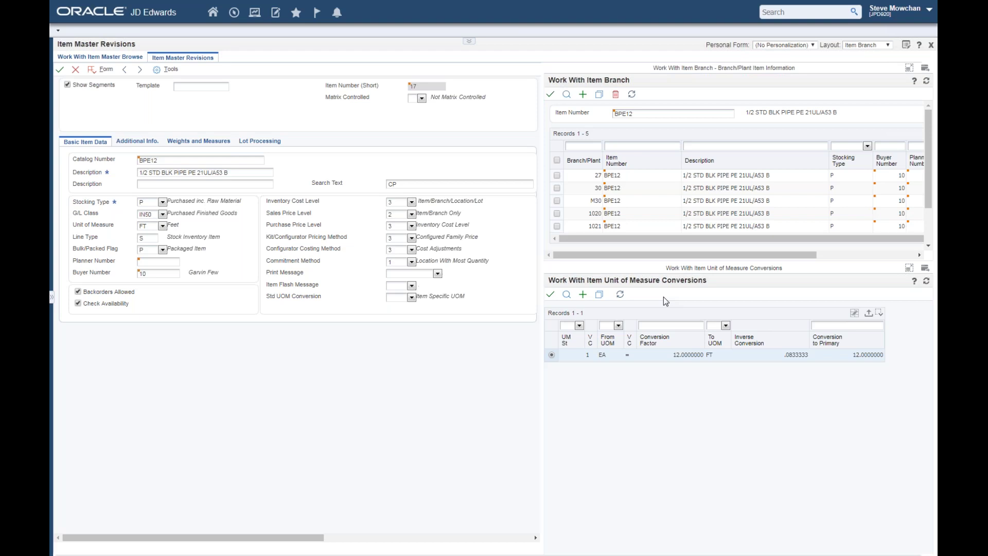
pyautogui.click(925, 69)
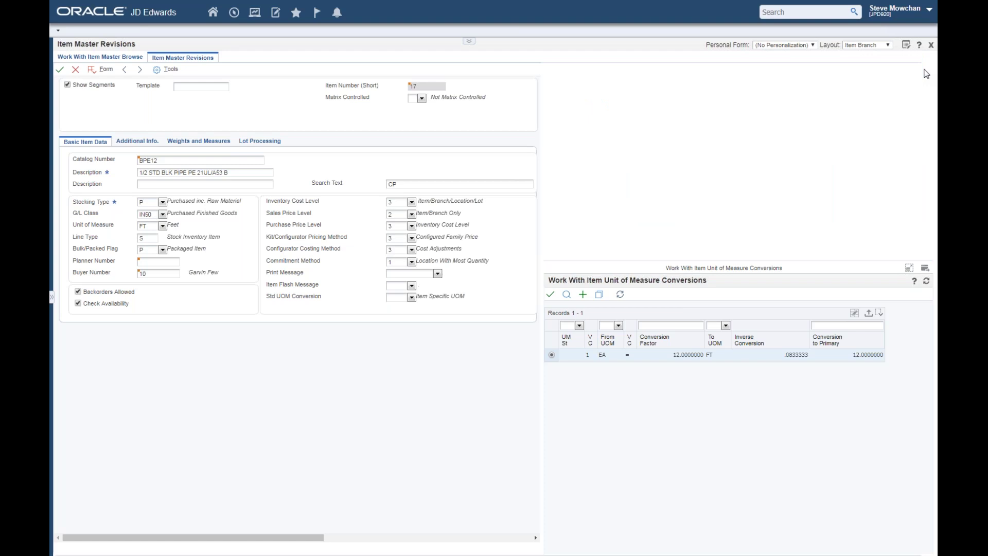
pyautogui.click(919, 72)
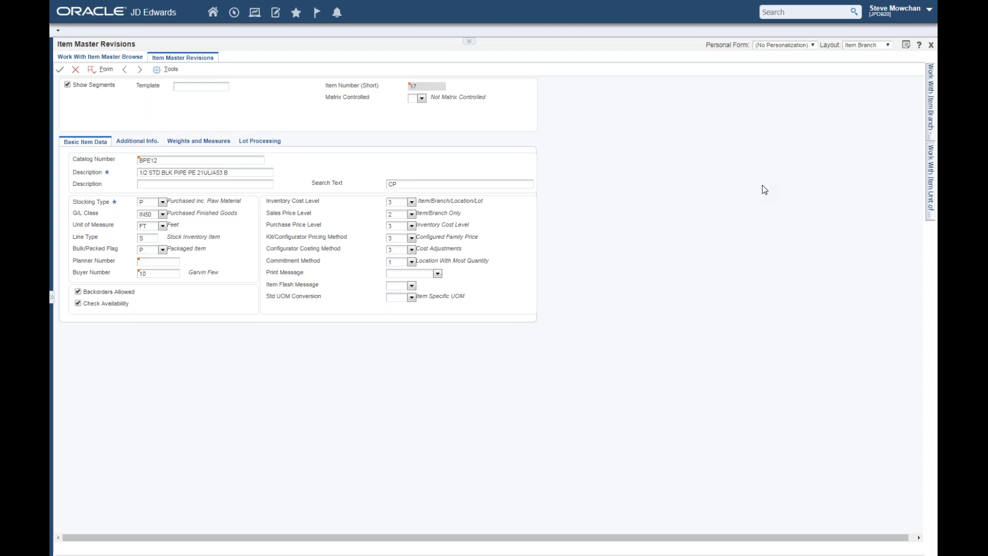
# - Review the item's Additional Info., Weights and Measures and Lot Processing data, then return to the Basic Item Data
pyautogui.click(136, 142)
pyautogui.click(199, 141)
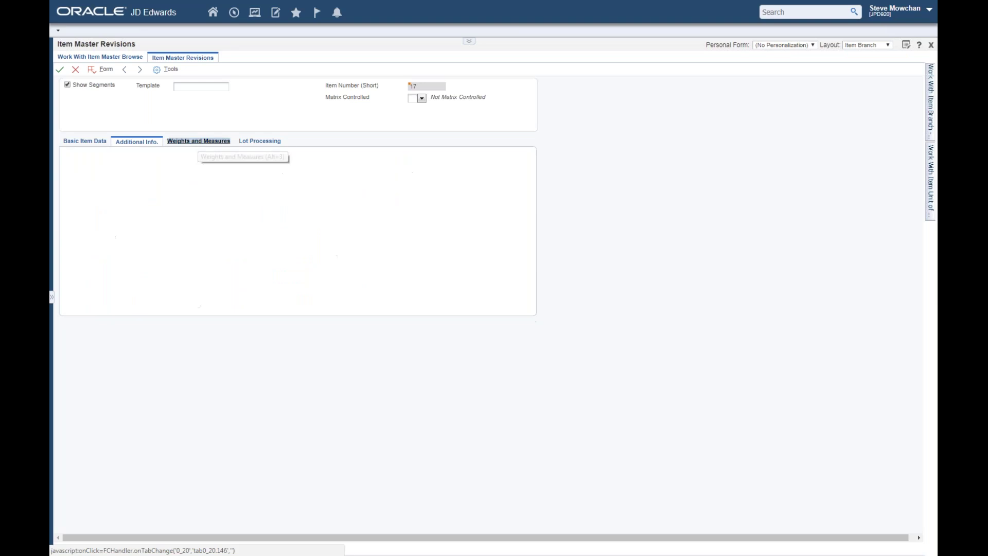
pyautogui.click(253, 143)
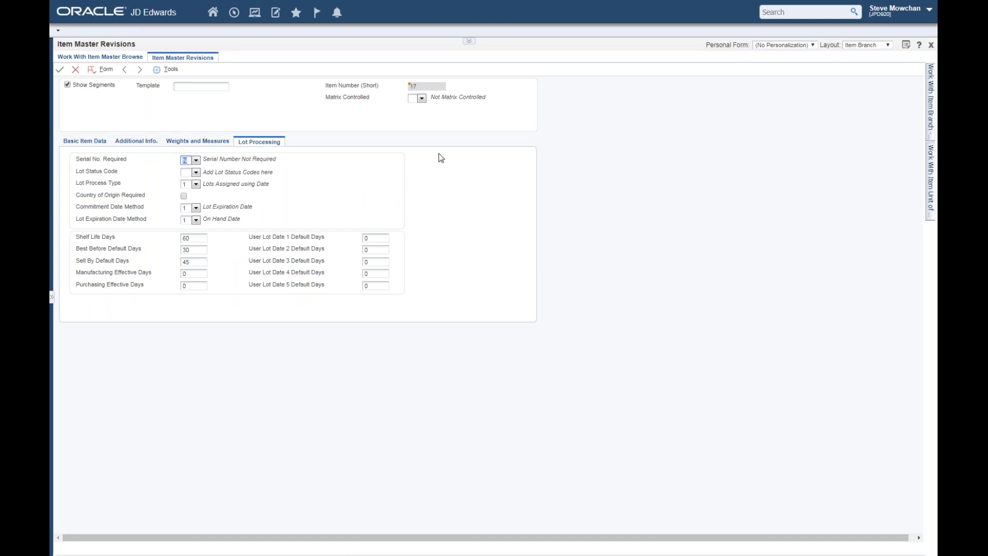
pyautogui.click(85, 141)
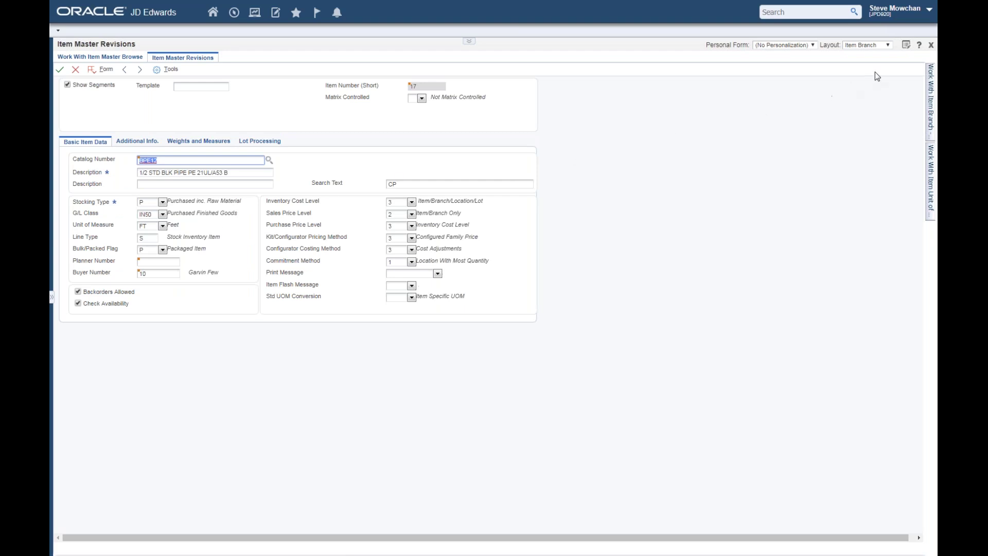
# - Start personalizing the Item Master Revisions form and hide the Std UOM Conversion fields and the whole cost and price level group box
pyautogui.click(907, 45)
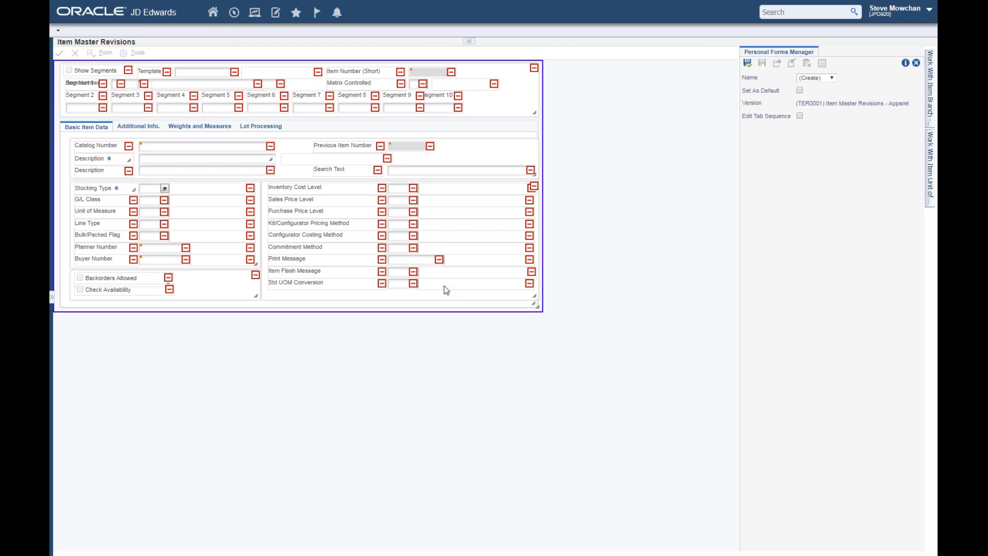
pyautogui.click(382, 284)
pyautogui.click(530, 284)
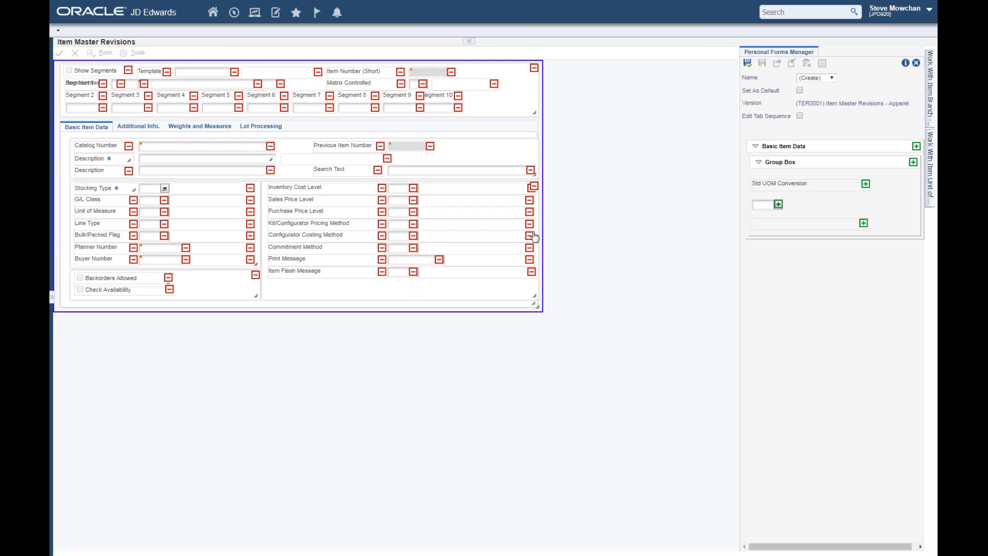
pyautogui.click(533, 188)
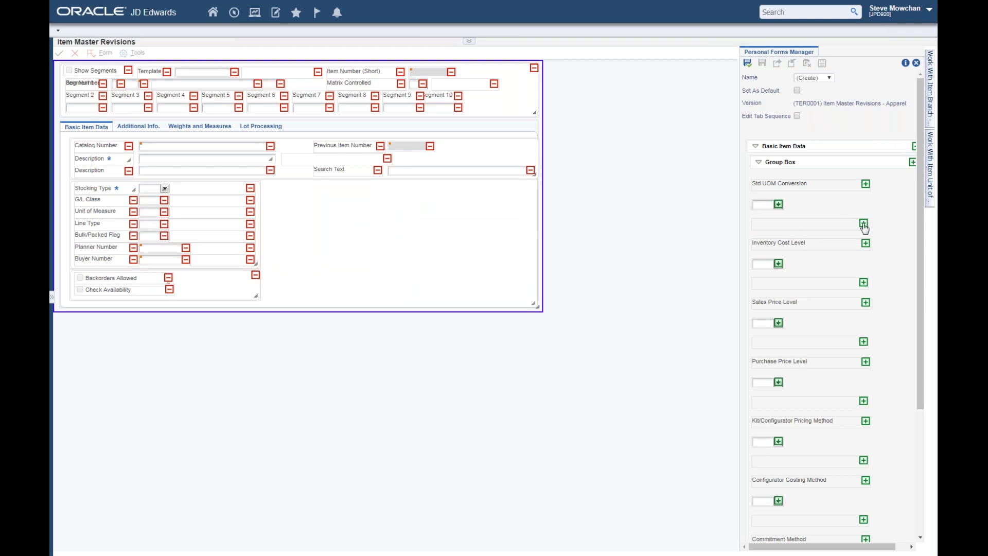
# - Restore the Std UOM Conversion label, entry field and description to the personalized form
pyautogui.click(866, 185)
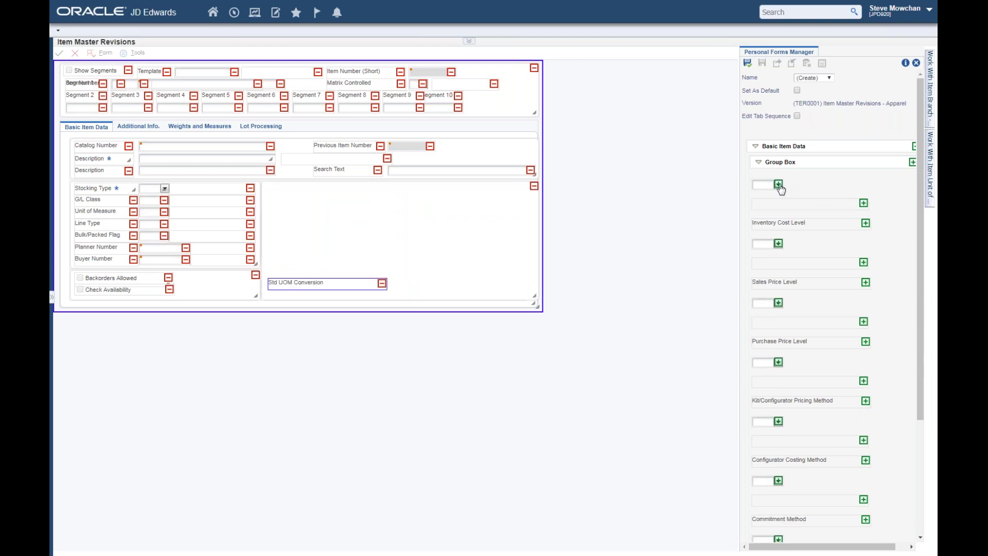
pyautogui.click(779, 184)
pyautogui.click(864, 186)
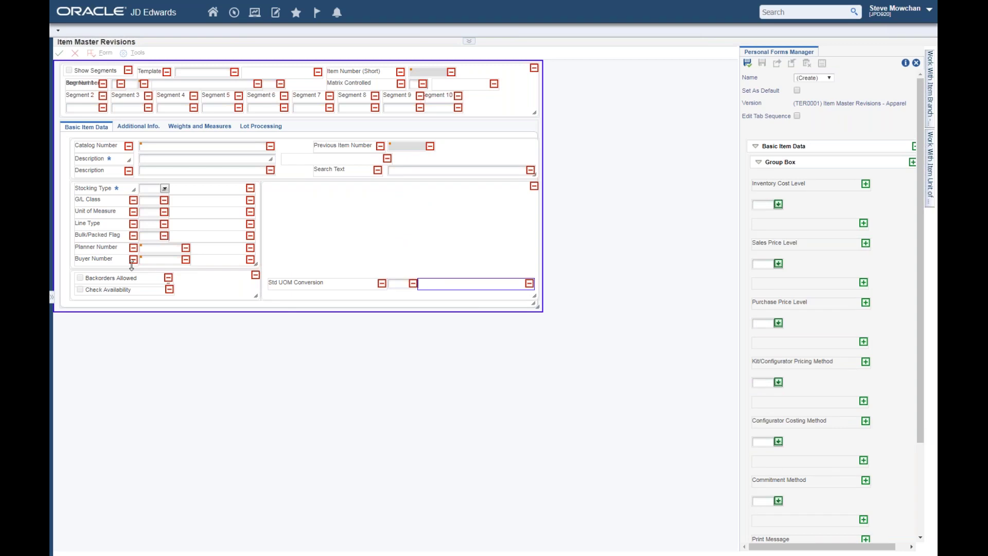
# - Move the Std UOM Conversion label, entry field and description up into one row at the top of their group box
pyautogui.moveTo(309, 283); pyautogui.dragTo(308, 187)
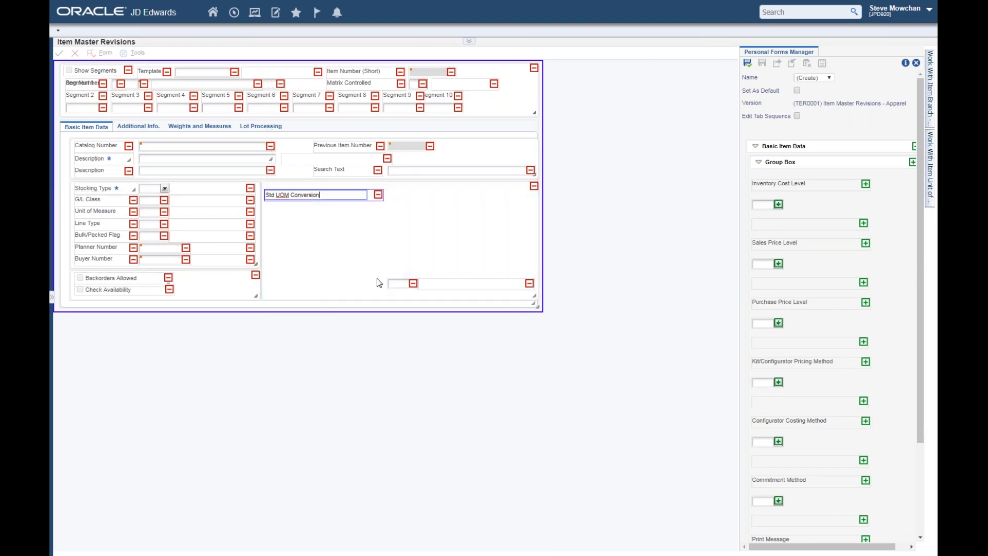
pyautogui.moveTo(406, 280); pyautogui.dragTo(406, 191)
pyautogui.moveTo(468, 278); pyautogui.dragTo(473, 194)
pyautogui.moveTo(403, 196); pyautogui.dragTo(346, 193)
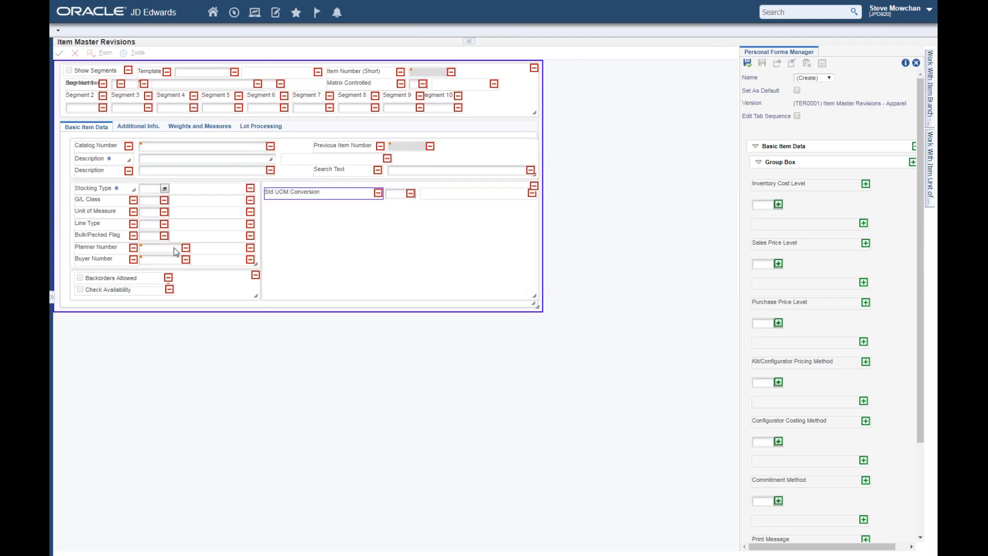
# - Move the Line Type label, entry field and description into the other group box, directly below Std UOM Conversion
pyautogui.moveTo(107, 227); pyautogui.dragTo(297, 207)
pyautogui.moveTo(157, 225); pyautogui.dragTo(348, 207)
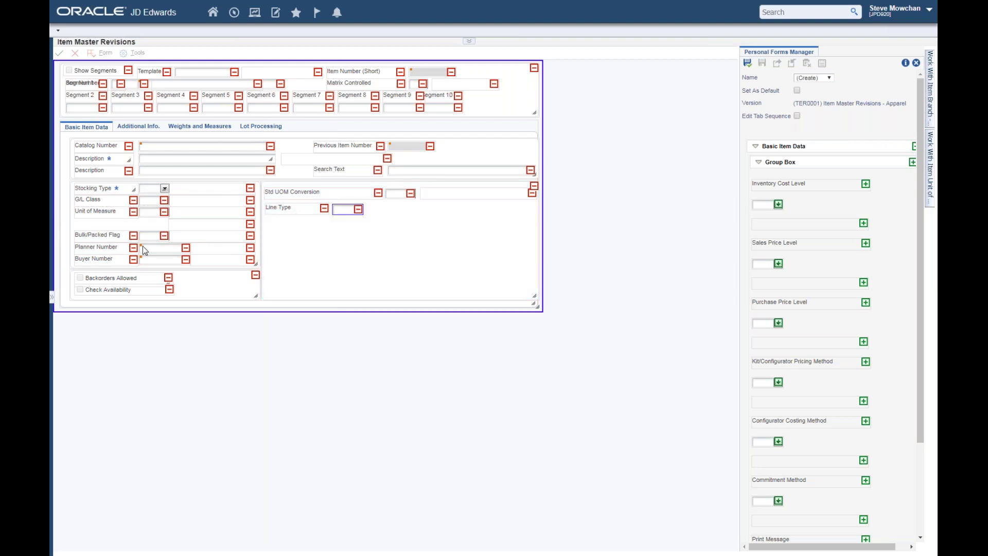
pyautogui.moveTo(189, 238); pyautogui.dragTo(392, 213)
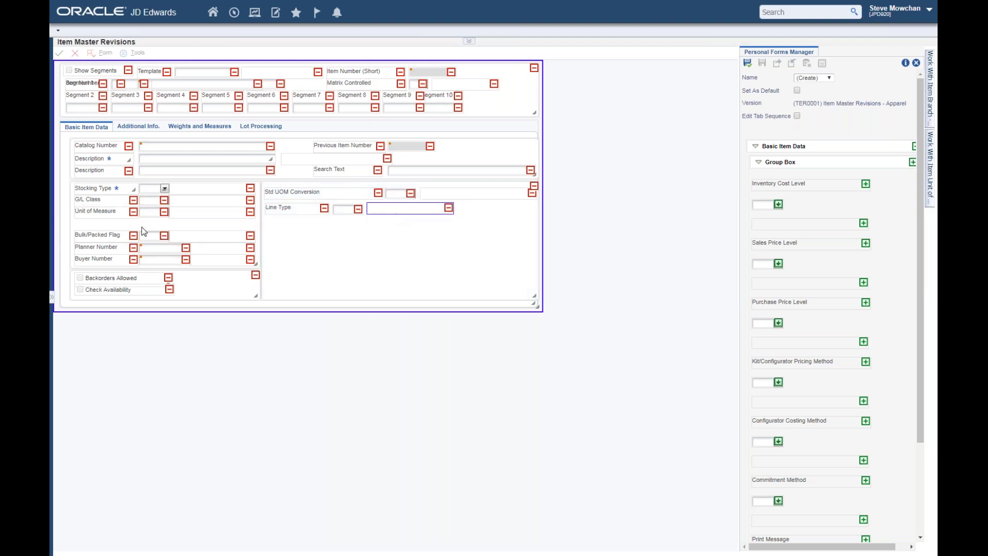
# - Move the Bulk/Packed Flag label, field and description up beneath Unit of Measure, and slightly enlarge the form's outline
pyautogui.moveTo(107, 235); pyautogui.dragTo(154, 241)
pyautogui.moveTo(215, 238); pyautogui.dragTo(215, 226)
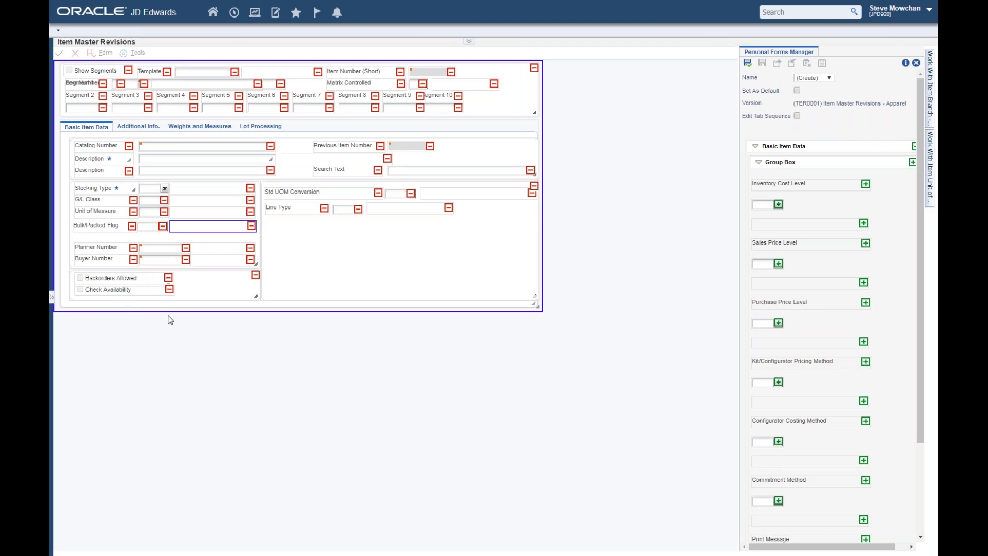
pyautogui.moveTo(245, 312); pyautogui.dragTo(287, 313)
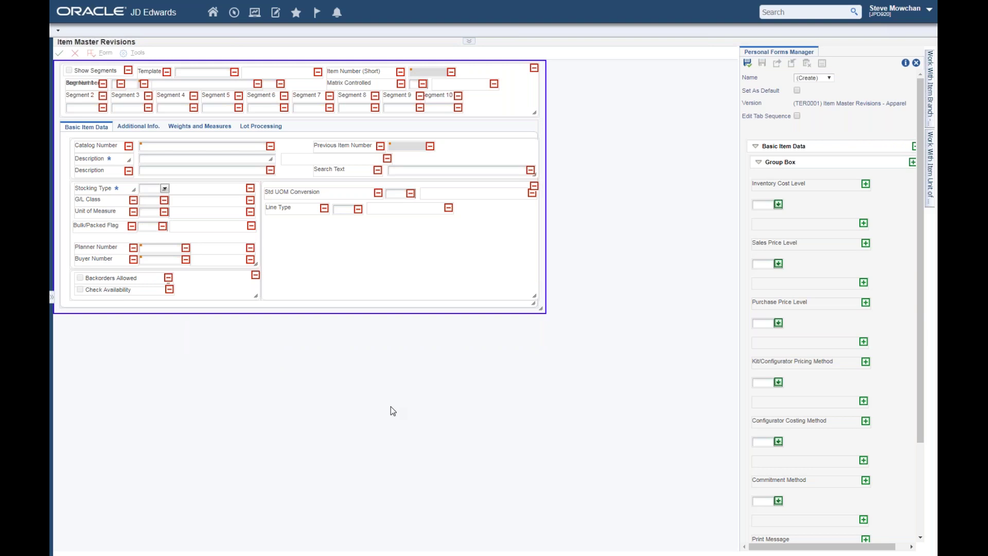
# - Rename the label of the second Description field to "2nd Description"
pyautogui.rightClick(109, 175)
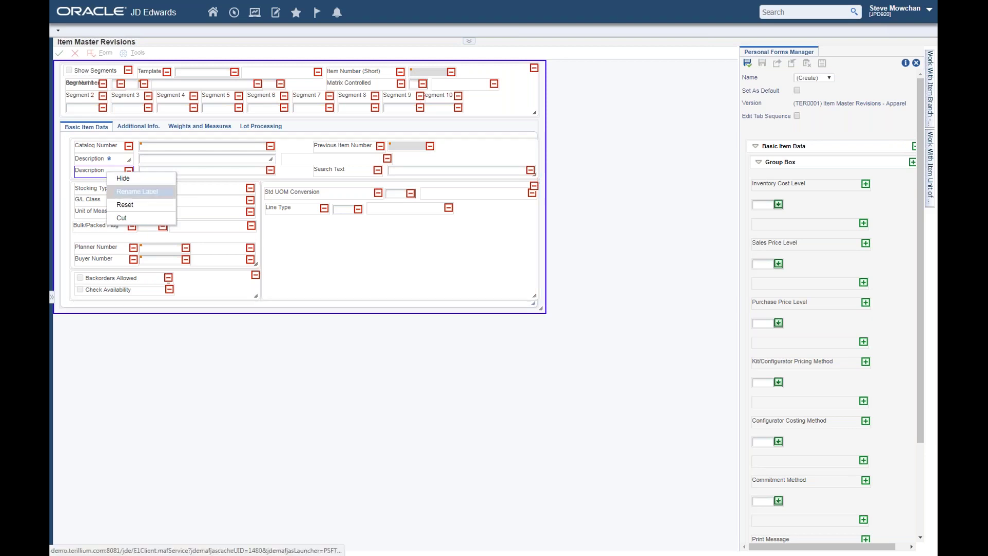
pyautogui.click(136, 191)
pyautogui.press('Left')
pyautogui.press('Left')
pyautogui.press('Left')
pyautogui.press('Left')
pyautogui.press('Left')
pyautogui.press('Left')
pyautogui.press('Left')
pyautogui.press('Left')
pyautogui.press('Left')
pyautogui.press('Left')
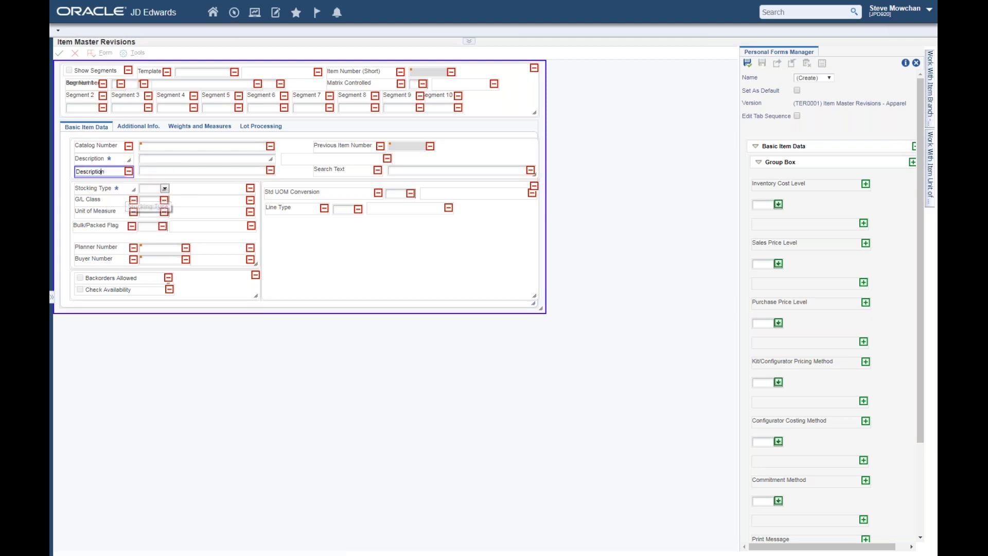
pyautogui.write('2nd')
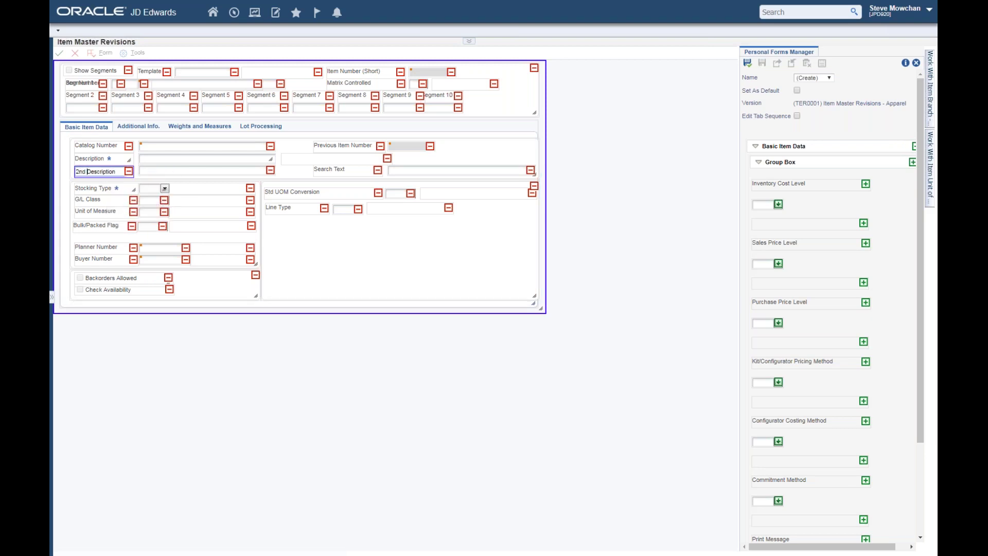
pyautogui.click(89, 186)
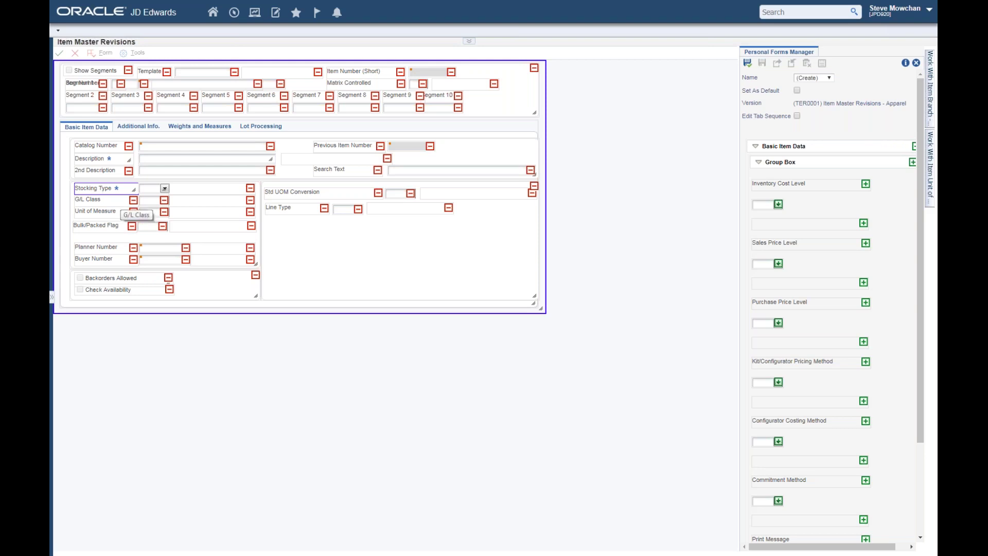
pyautogui.click(132, 228)
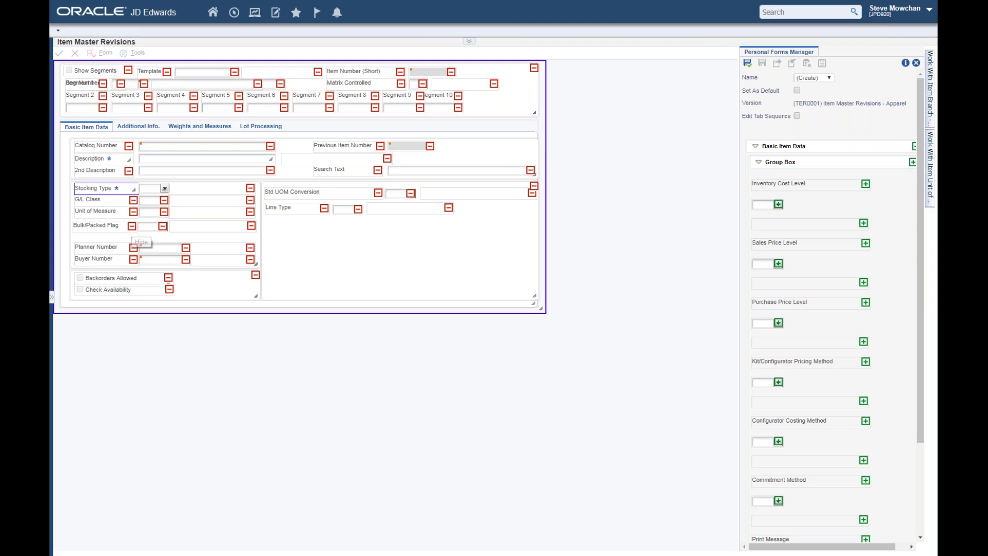
pyautogui.click(128, 227)
pyautogui.click(125, 212)
pyautogui.click(119, 214)
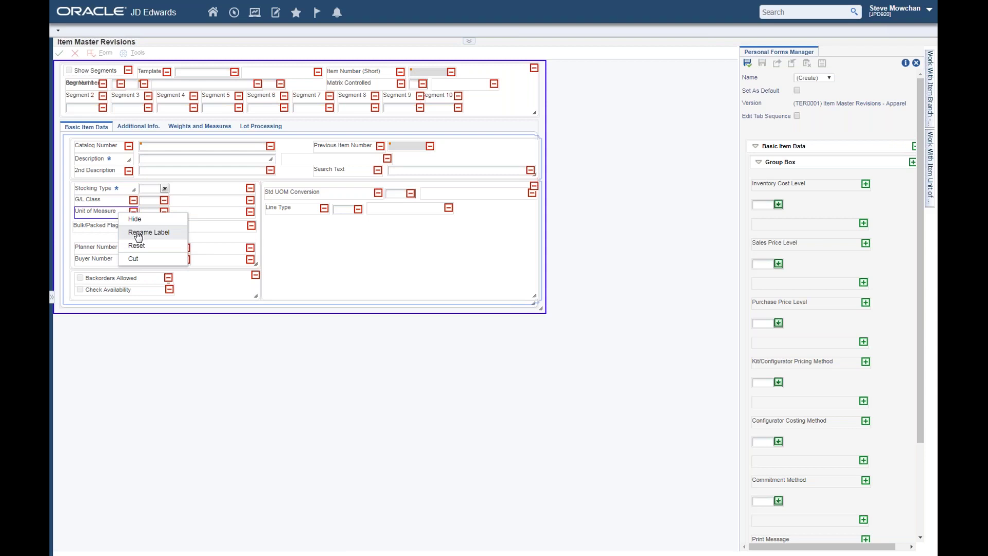
pyautogui.click(138, 233)
pyautogui.moveTo(118, 212); pyautogui.dragTo(76, 212)
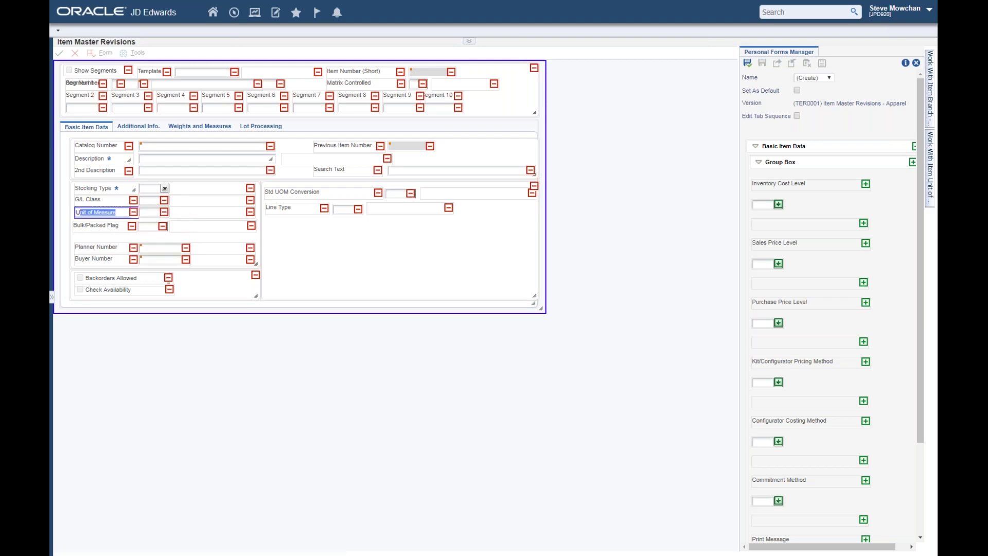
pyautogui.write('U/M')
pyautogui.press('Escape')
# - Rename the Unit of Measure label to "UOM", and resize it so that its entry field can be widened toward it
pyautogui.rightClick(125, 213)
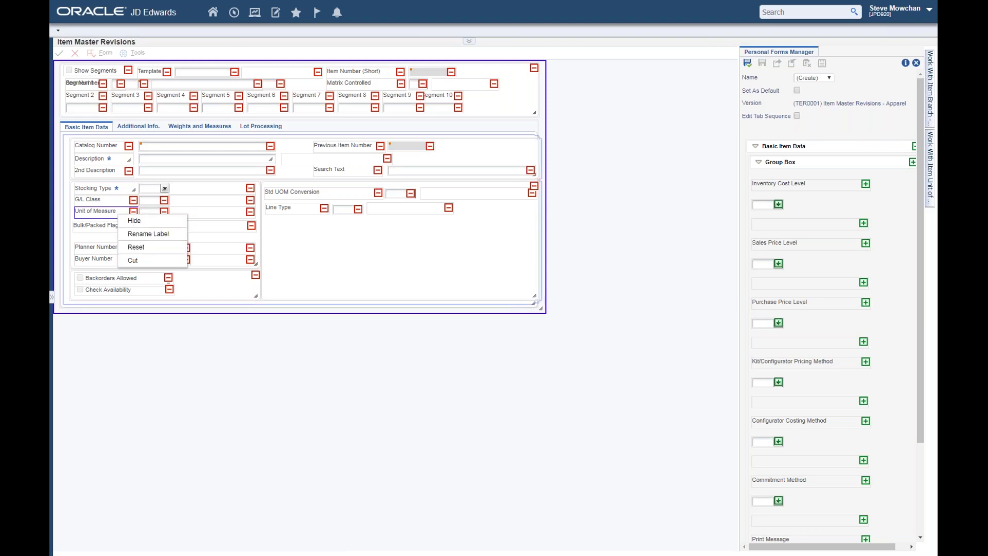
pyautogui.click(140, 230)
pyautogui.press('BackSpace')
pyautogui.press('BackSpace')
pyautogui.press('BackSpace')
pyautogui.press('BackSpace')
pyautogui.press('BackSpace')
pyautogui.press('BackSpace')
pyautogui.press('BackSpace')
pyautogui.press('BackSpace')
pyautogui.press('BackSpace')
pyautogui.press('BackSpace')
pyautogui.press('BackSpace')
pyautogui.press('BackSpace')
pyautogui.press('BackSpace')
pyautogui.press('BackSpace')
pyautogui.press('BackSpace')
pyautogui.write('UOM')
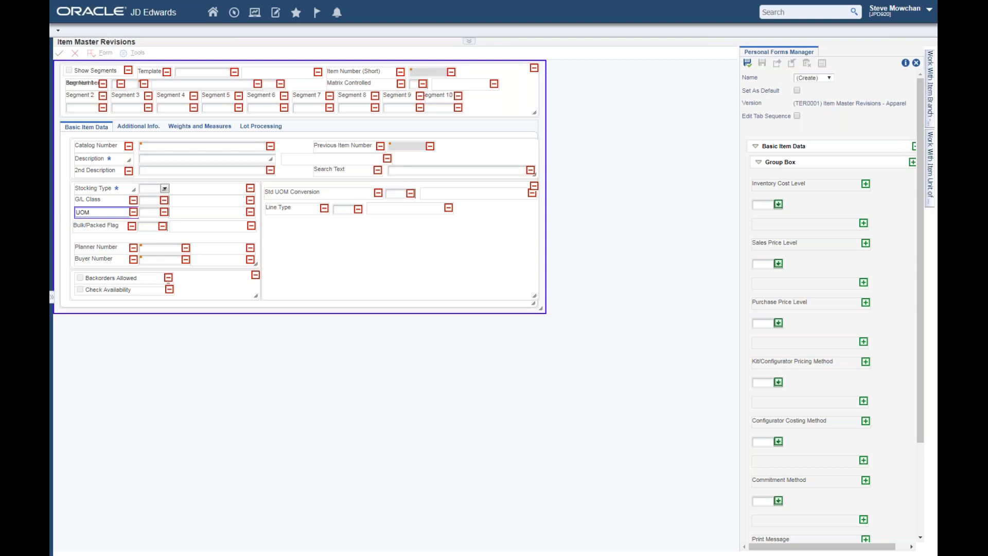
pyautogui.press('Return')
pyautogui.click(139, 212)
pyautogui.moveTo(108, 213)
pyautogui.mouseDown()
pyautogui.moveTo(145, 212)
pyautogui.moveTo(107, 215)
pyautogui.moveTo(129, 212)
pyautogui.moveTo(120, 212)
pyautogui.mouseUp()
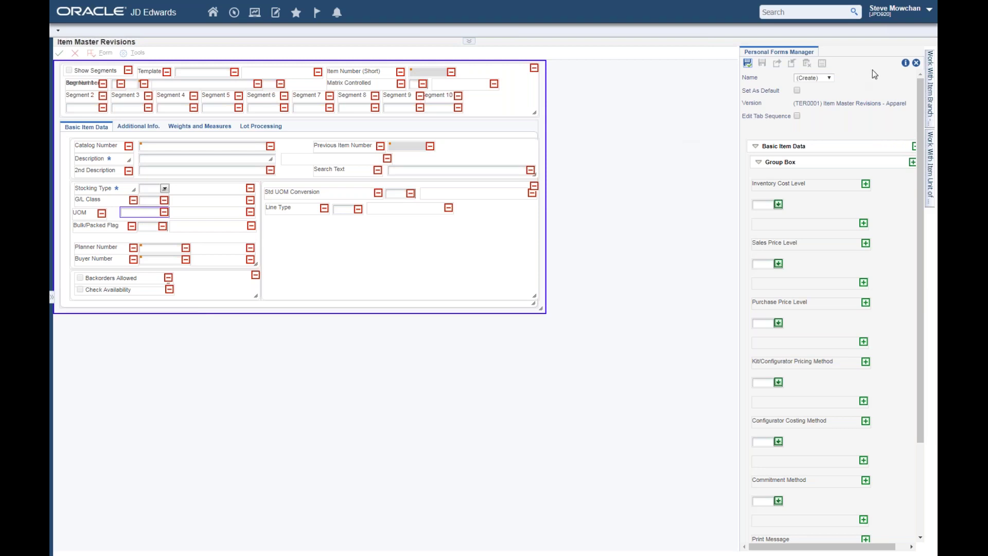
# - Discard the unsaved personal form changes and leave the Item Master Revisions form
pyautogui.click(916, 63)
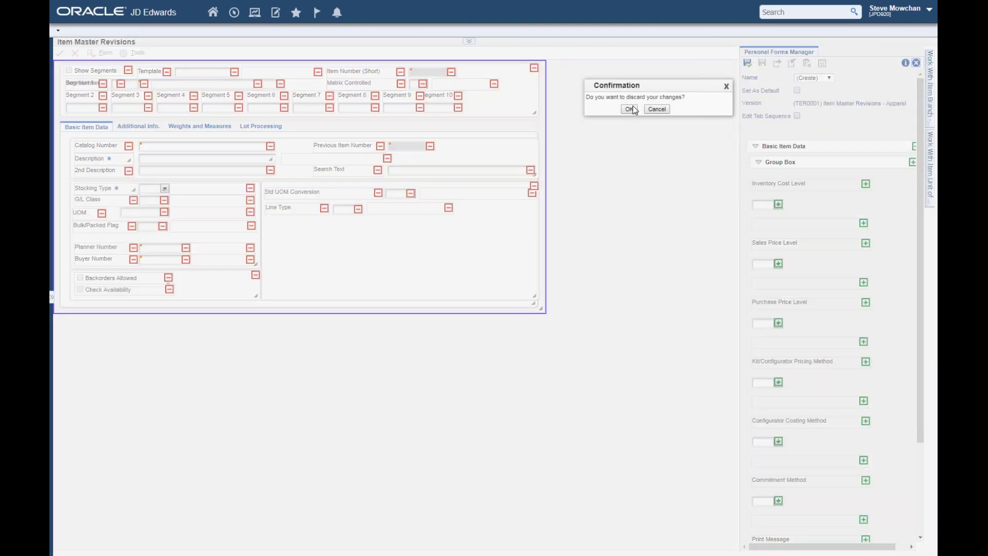
pyautogui.click(628, 109)
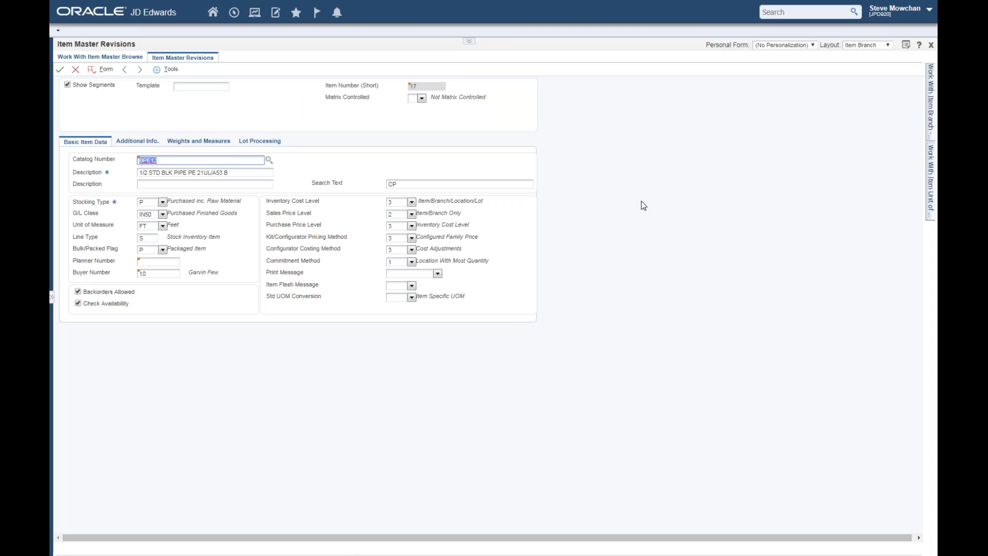
pyautogui.click(75, 69)
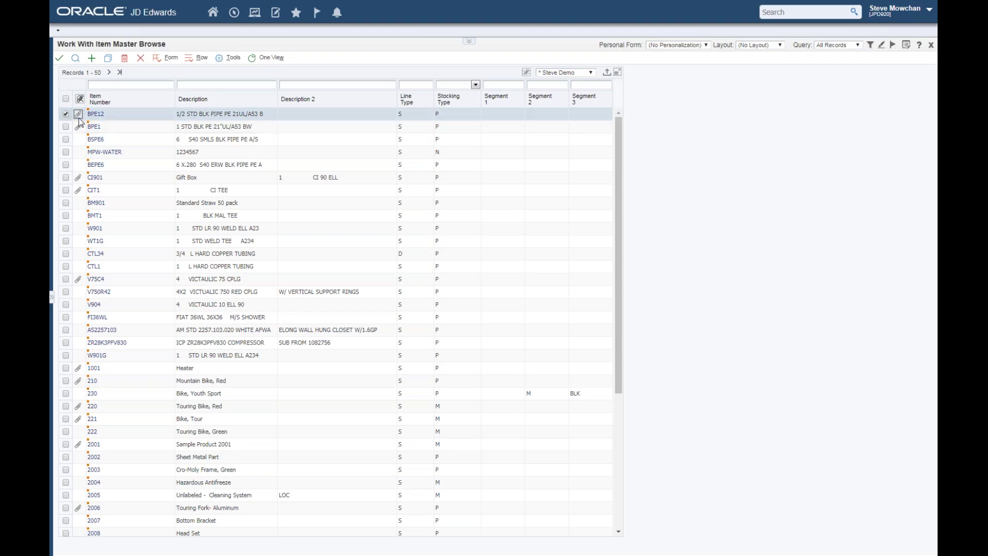
# - Filter the item list by item number RG and view the image attached to the item
pyautogui.click(115, 84)
pyautogui.write('RG')
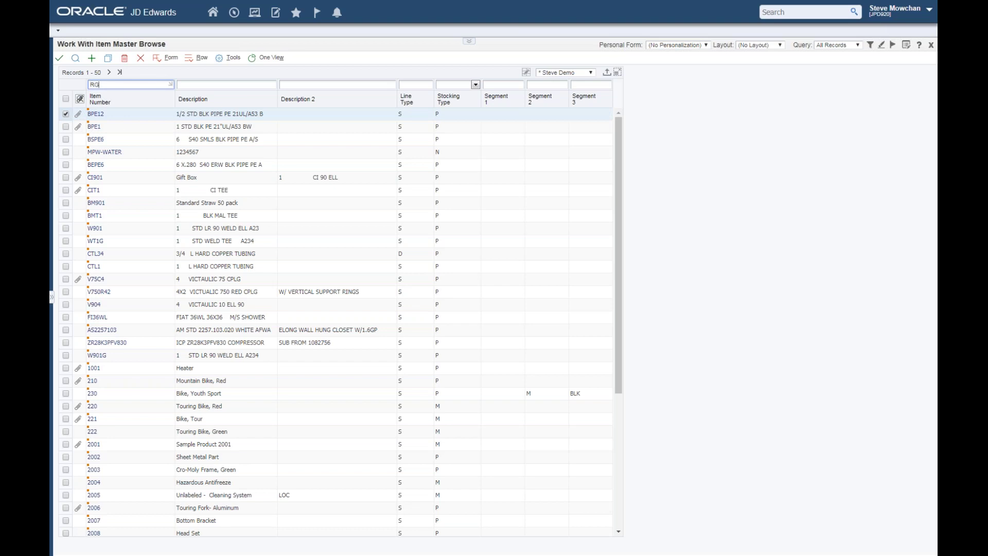
pyautogui.press('Return')
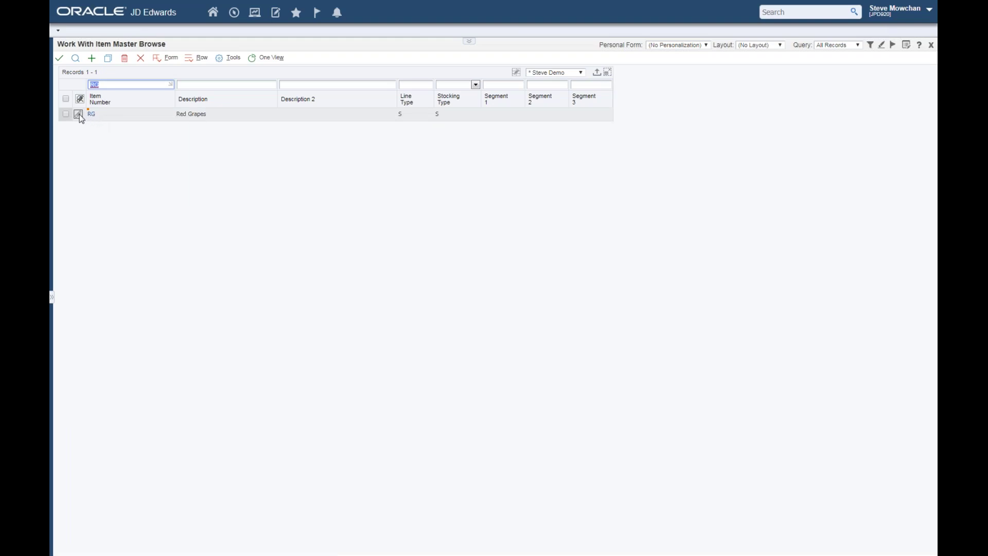
pyautogui.click(79, 113)
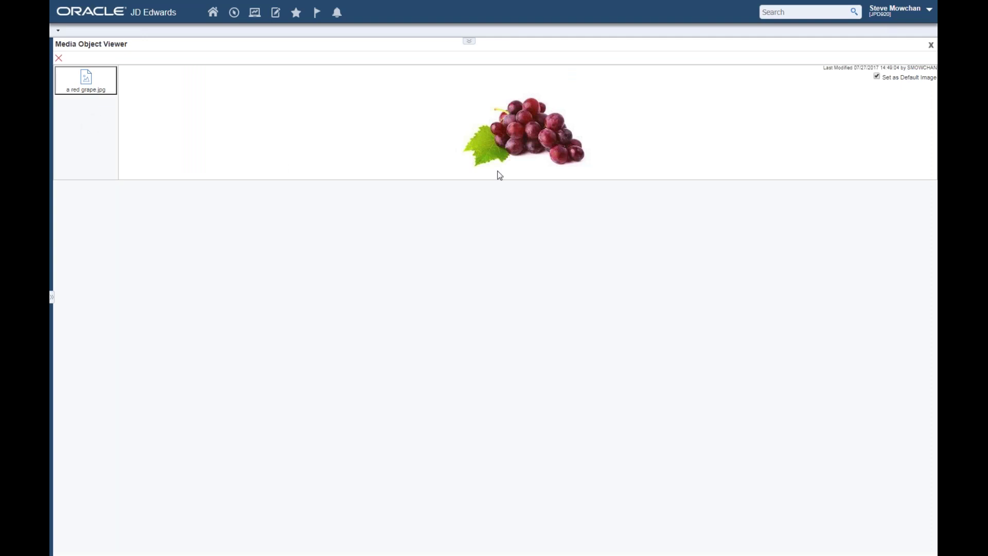
pyautogui.click(58, 57)
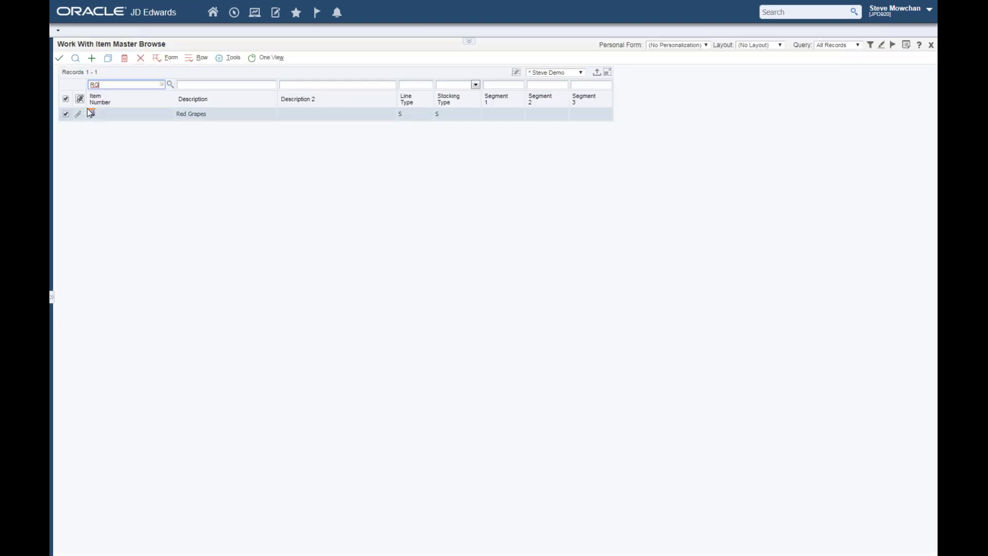
# - Review the Process and Sales Code details in the Red Grapes item's pop-up summary, and close it
pyautogui.click(90, 113)
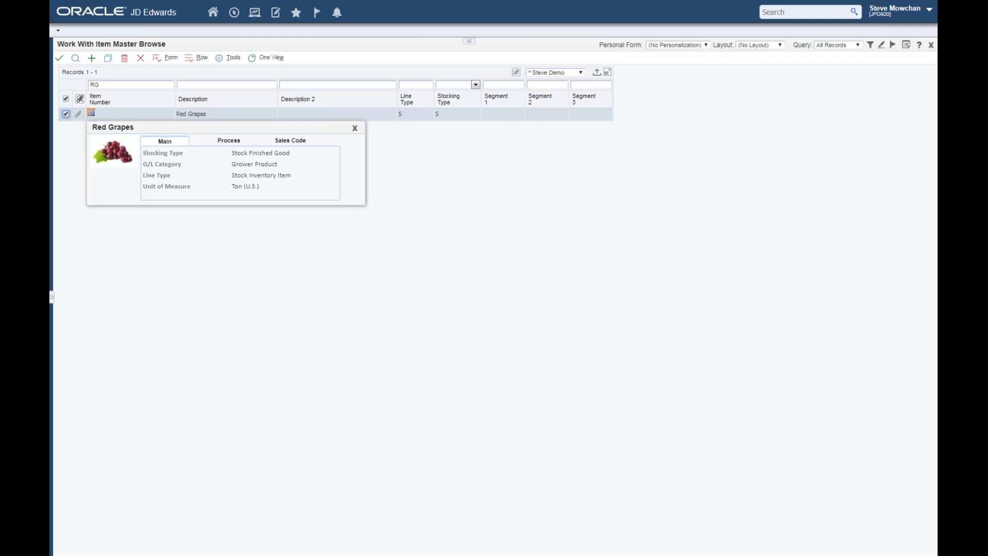
pyautogui.click(242, 143)
pyautogui.click(284, 143)
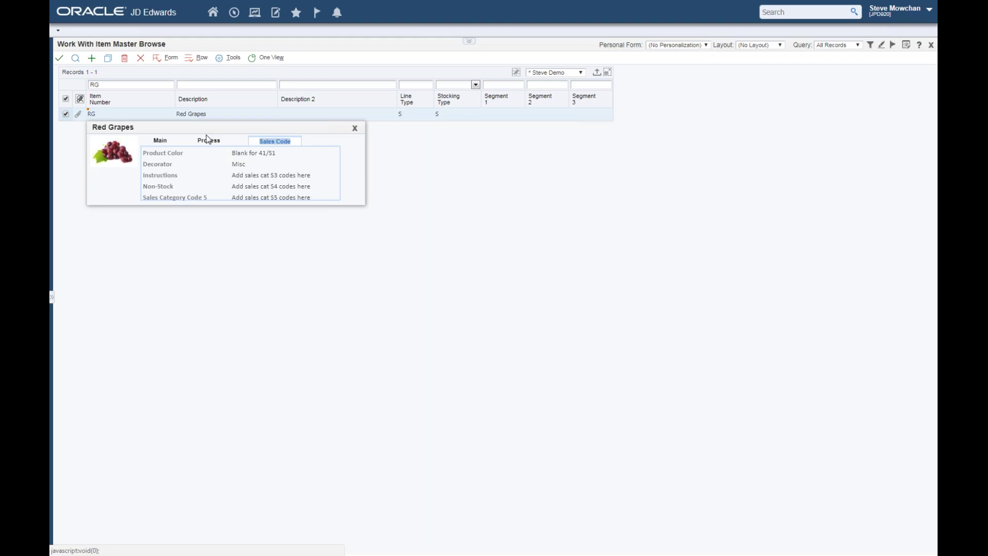
pyautogui.click(355, 127)
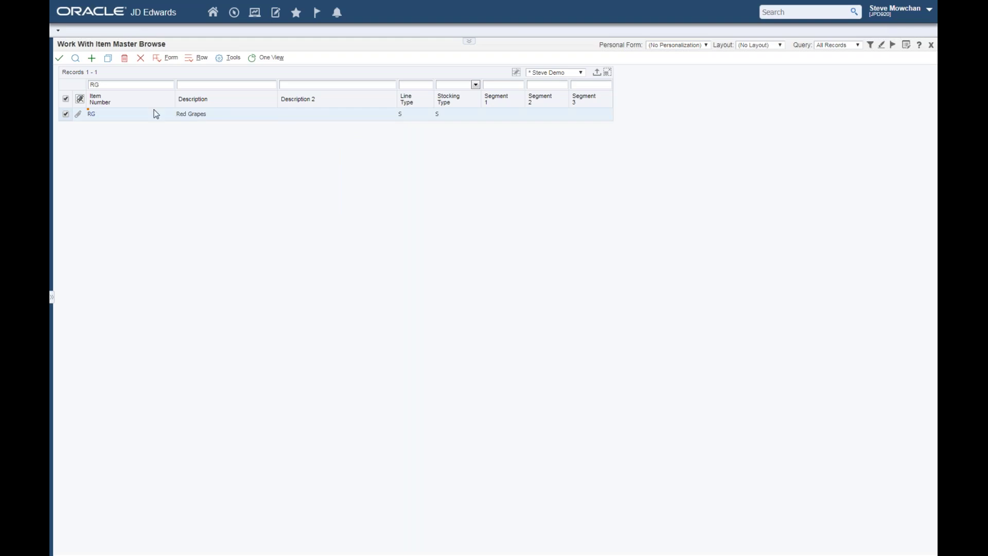
# - Open the RG item's internal attachment, examine the queues available for adding a file, and return to the item list without adding one
pyautogui.rightClick(68, 115)
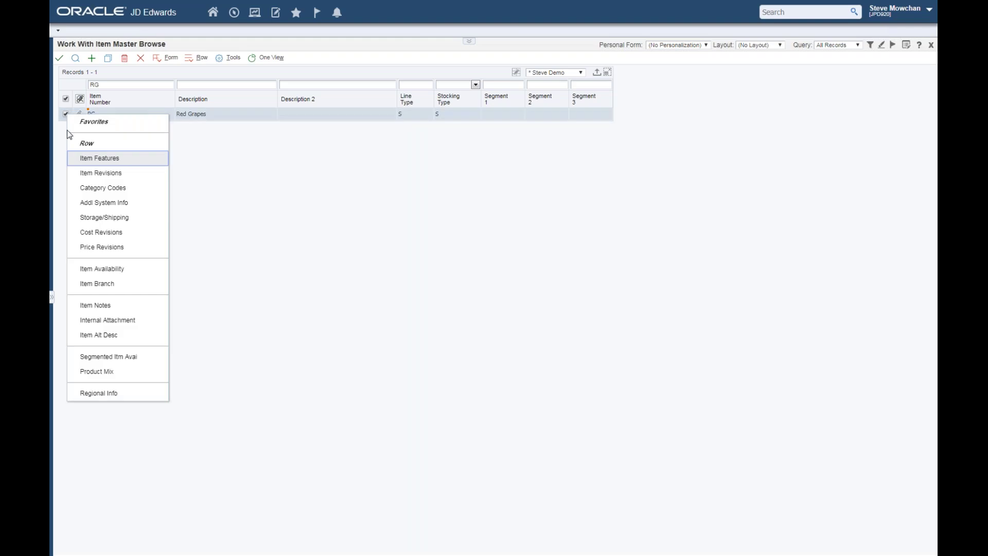
pyautogui.click(107, 320)
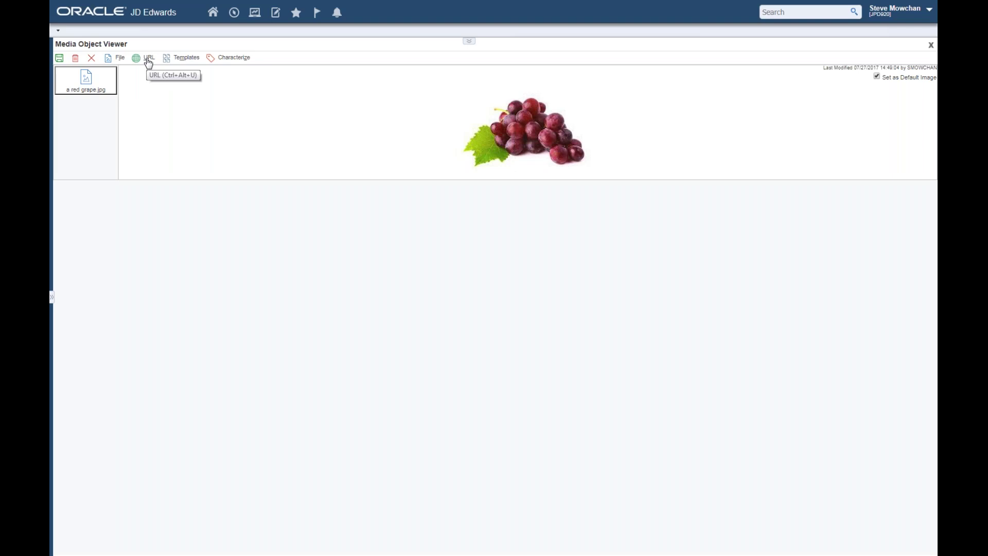
pyautogui.click(118, 59)
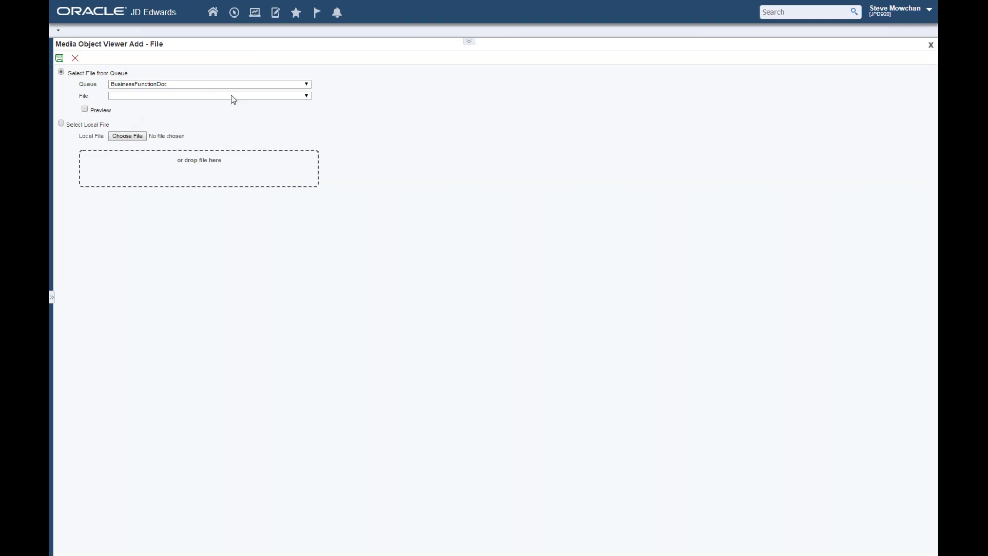
pyautogui.click(307, 85)
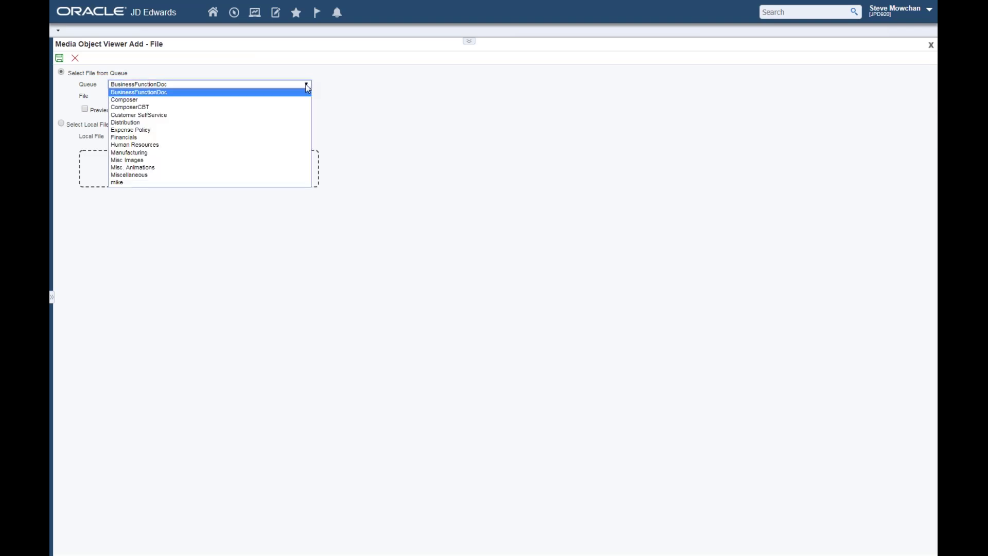
pyautogui.click(307, 88)
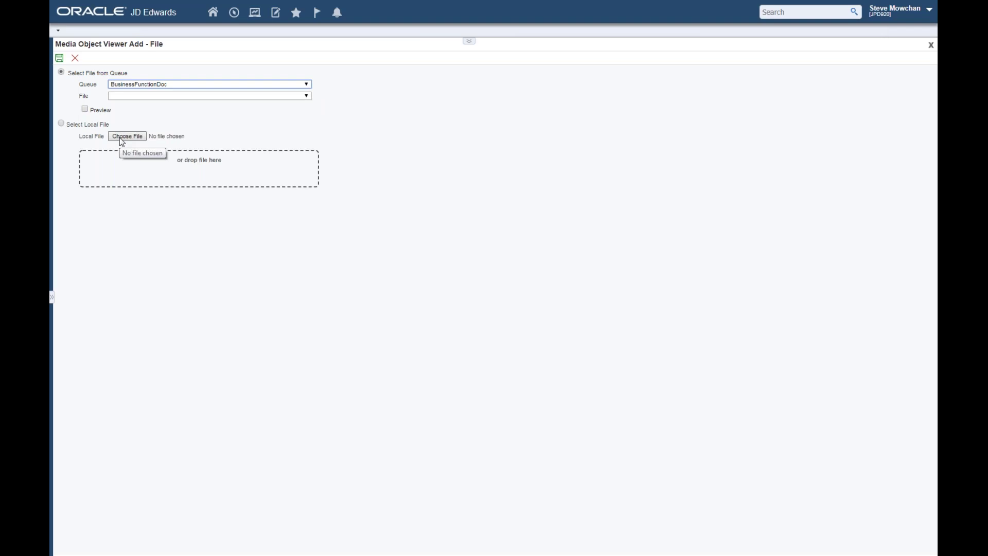
pyautogui.click(74, 59)
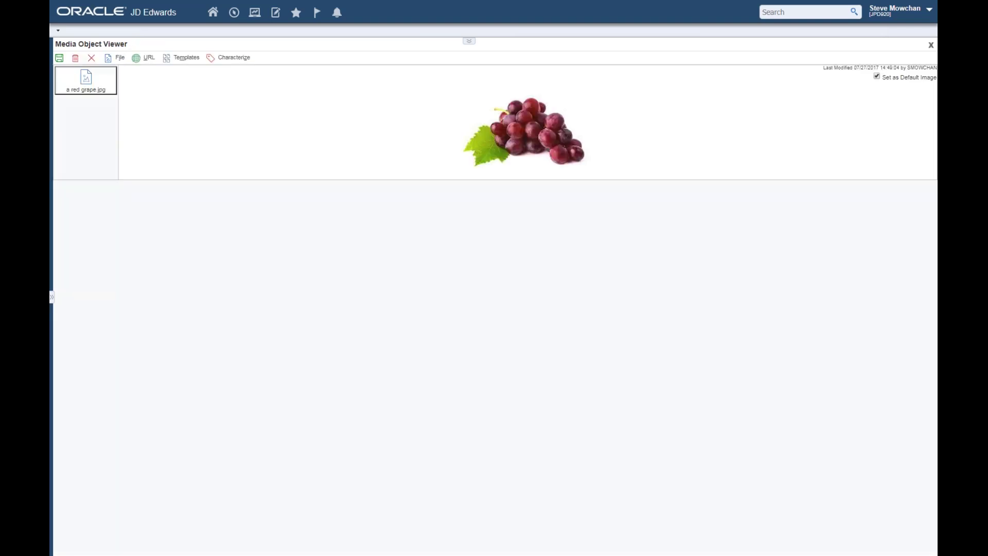
pyautogui.click(92, 58)
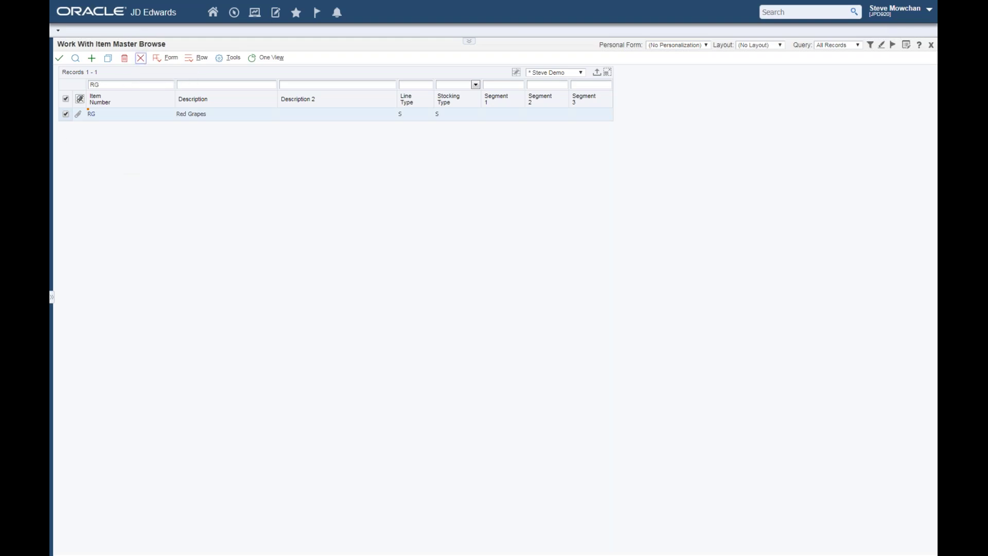
# - Leave the item list, open Sales Orders from the CSR page, and find all orders of type SO
pyautogui.click(141, 57)
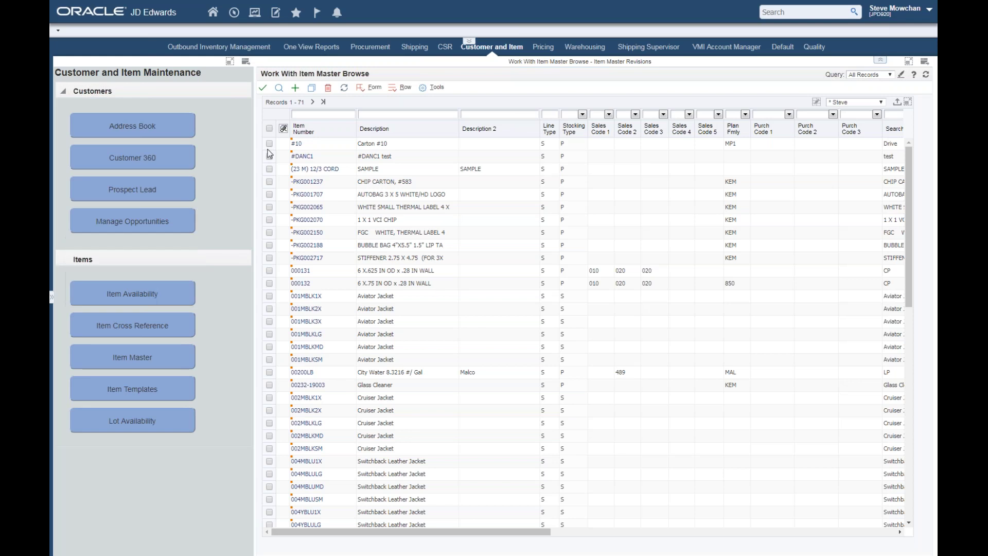
pyautogui.click(446, 48)
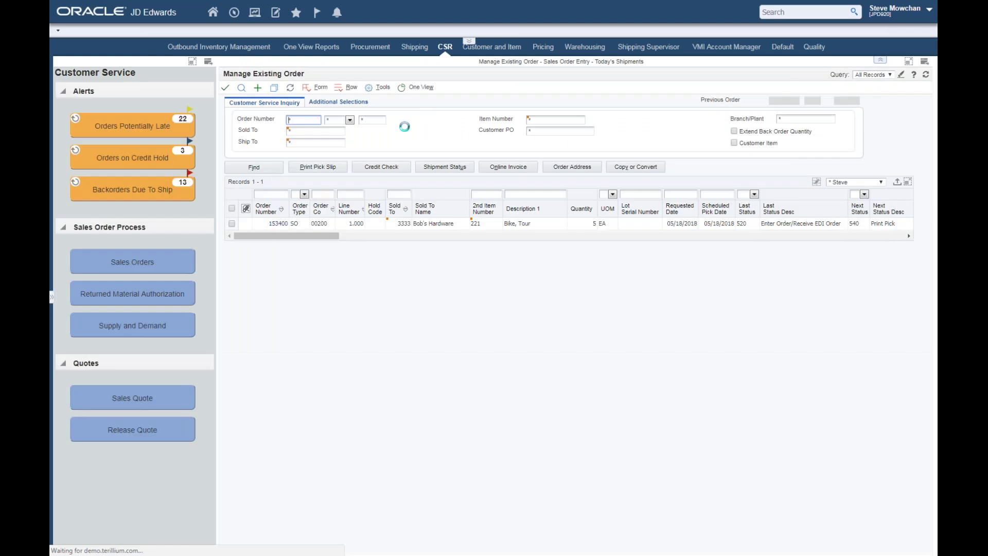
pyautogui.click(165, 263)
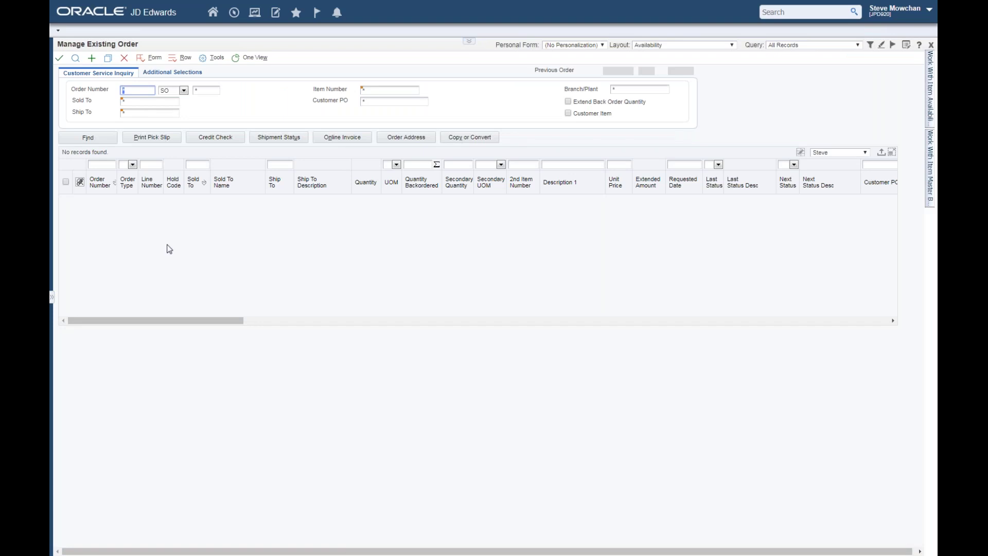
pyautogui.click(89, 138)
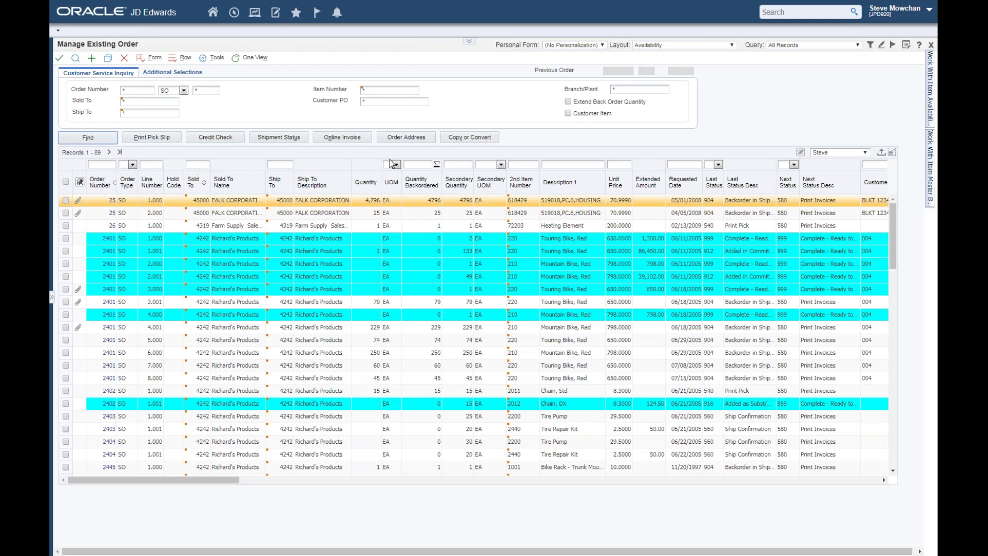
# - Filter the order lines by 2nd item number 210 and by the ship-to number of Bob's Hardware
pyautogui.click(521, 164)
pyautogui.write('210')
pyautogui.hotkey('ctrl', 'a')
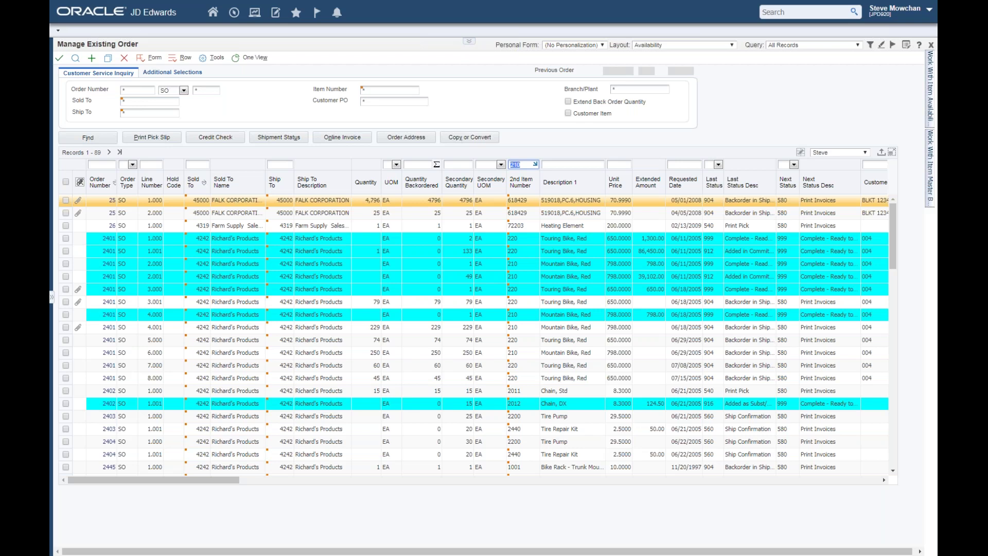
pyautogui.press('Return')
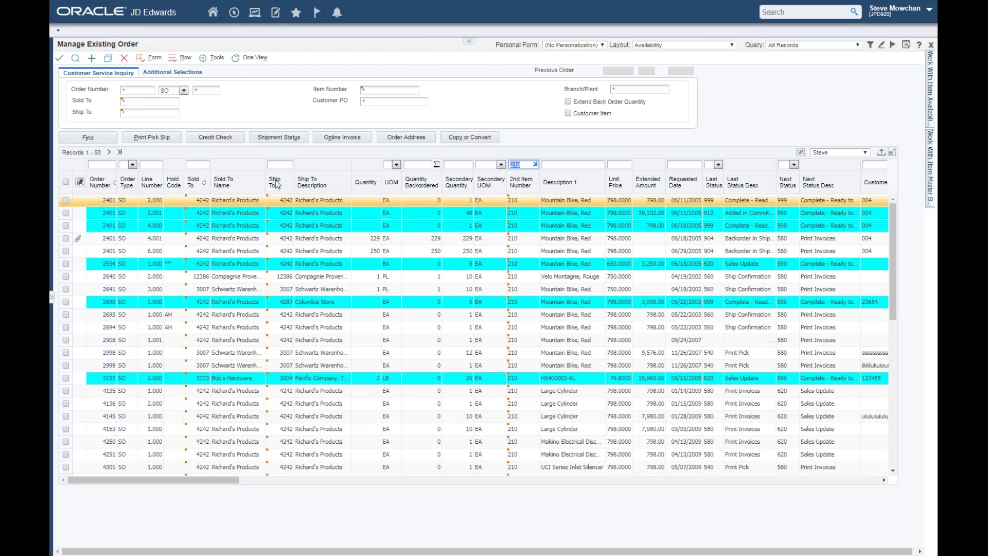
pyautogui.click(276, 163)
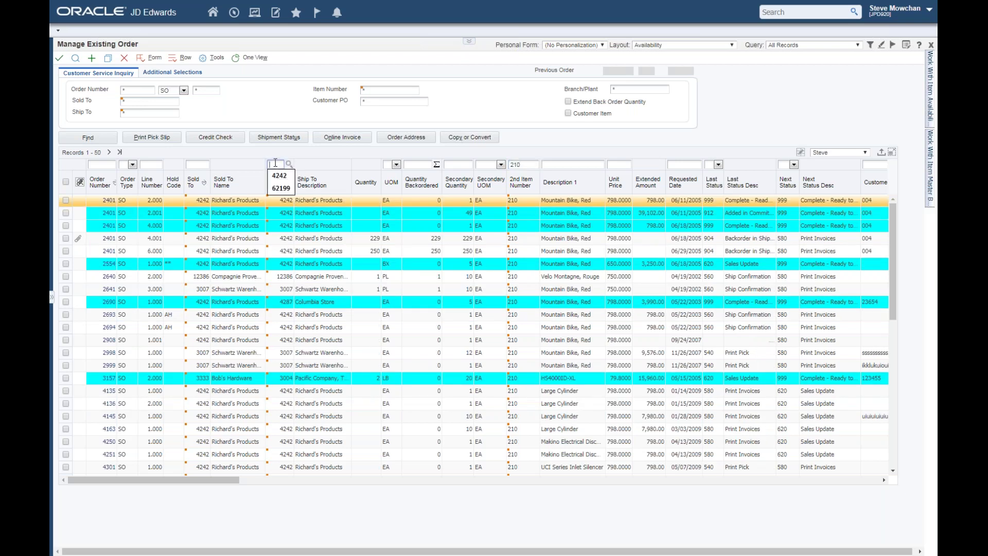
pyautogui.write('3333')
pyautogui.doubleClick(276, 163)
pyautogui.press('Return')
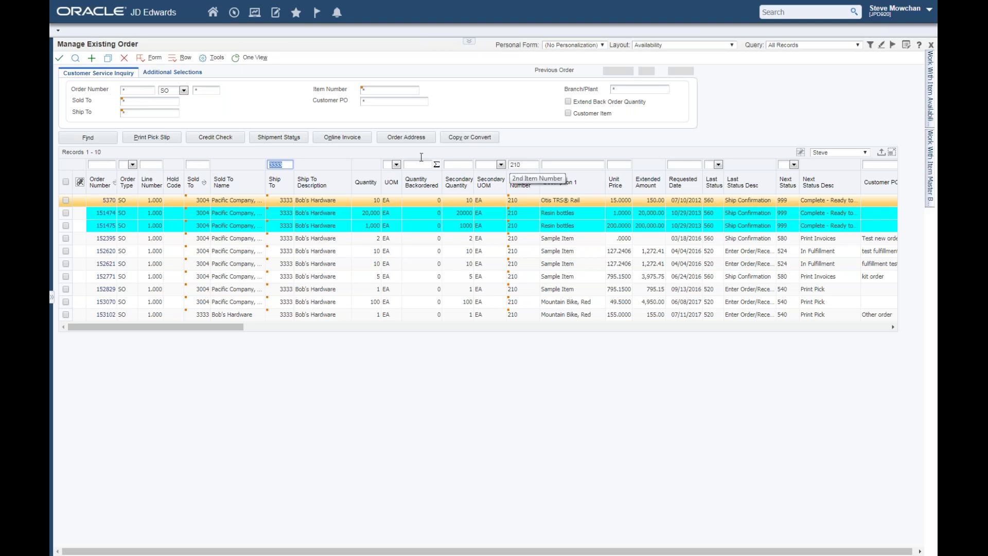
# - Clear the Ship To and 2nd Item Number filters above the order grid
pyautogui.press('Delete')
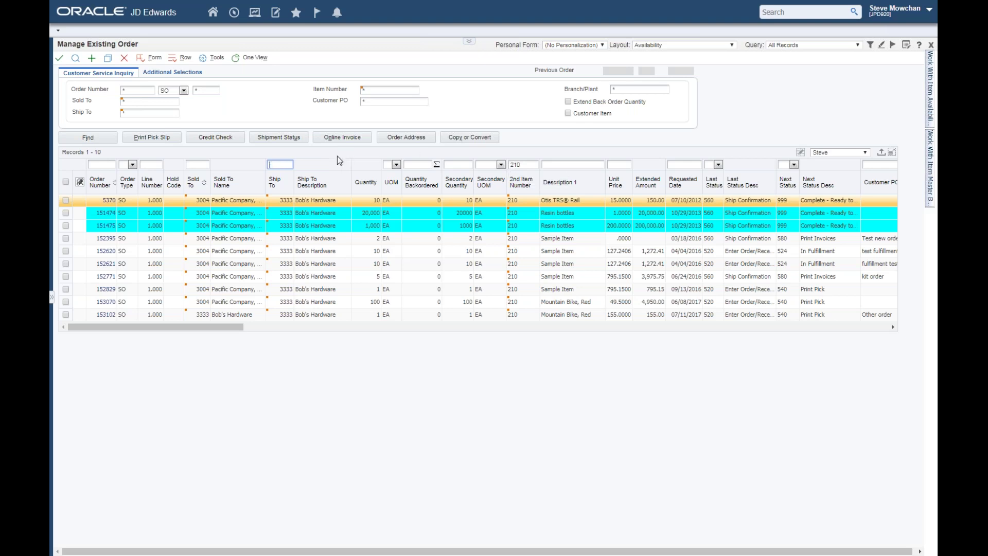
pyautogui.click(528, 164)
pyautogui.press('BackSpace')
pyautogui.press('BackSpace')
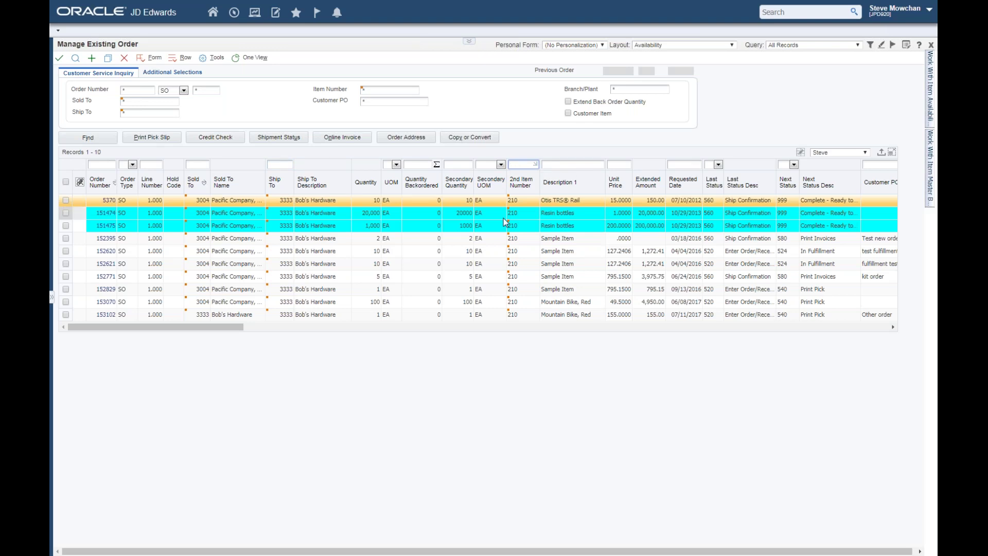
# - Start a new query with a Ship To "in list" condition holding the ship-to numbers of Bob's Hardware and Richard's Products
pyautogui.click(870, 45)
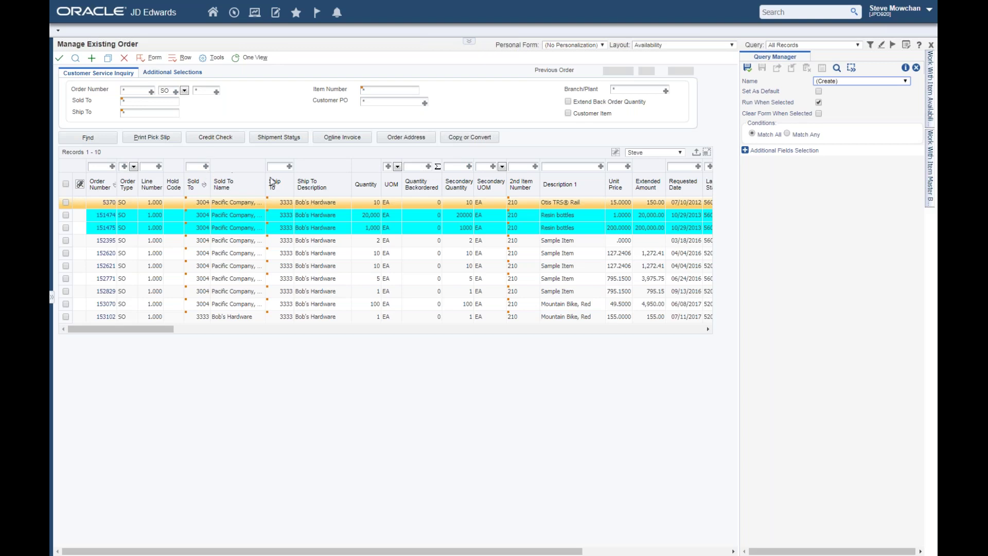
pyautogui.click(290, 167)
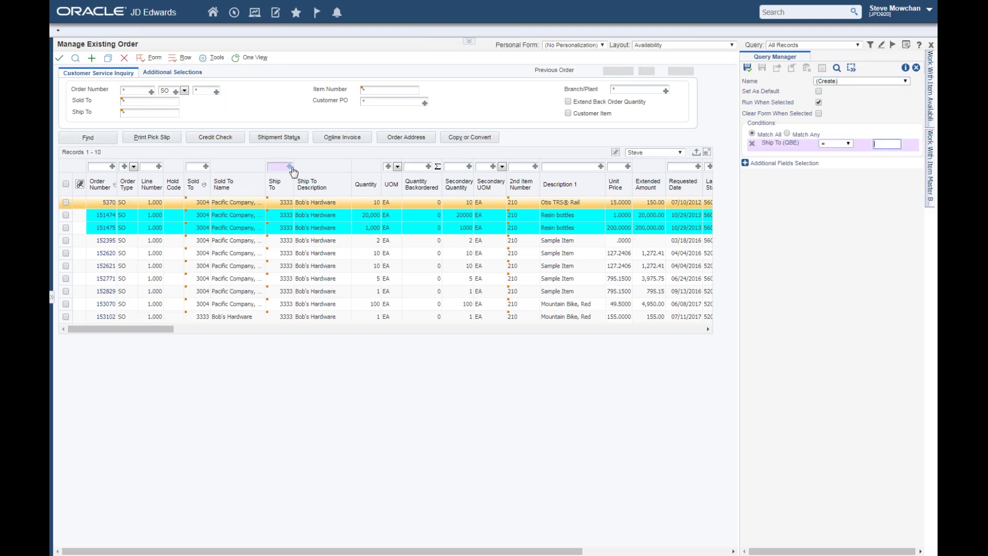
pyautogui.click(848, 143)
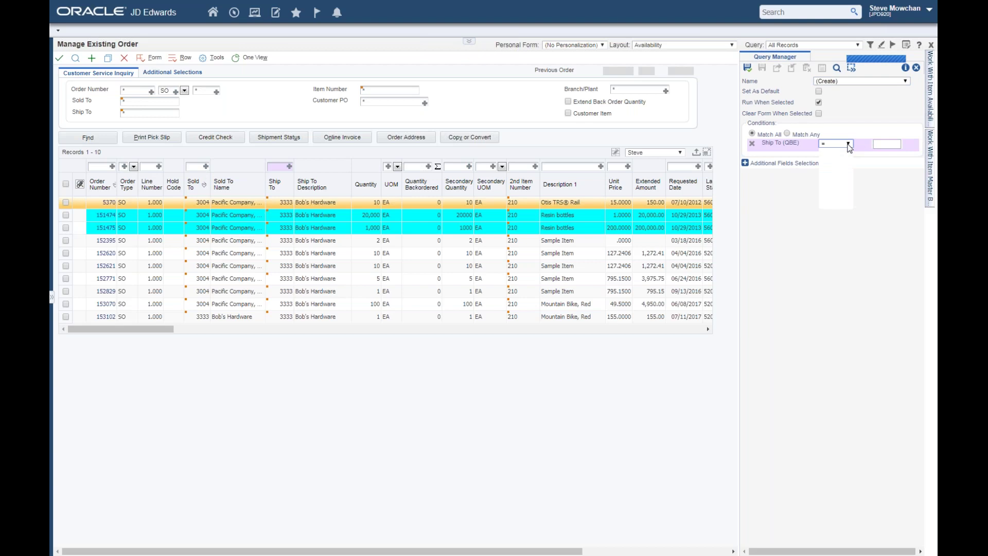
pyautogui.click(830, 205)
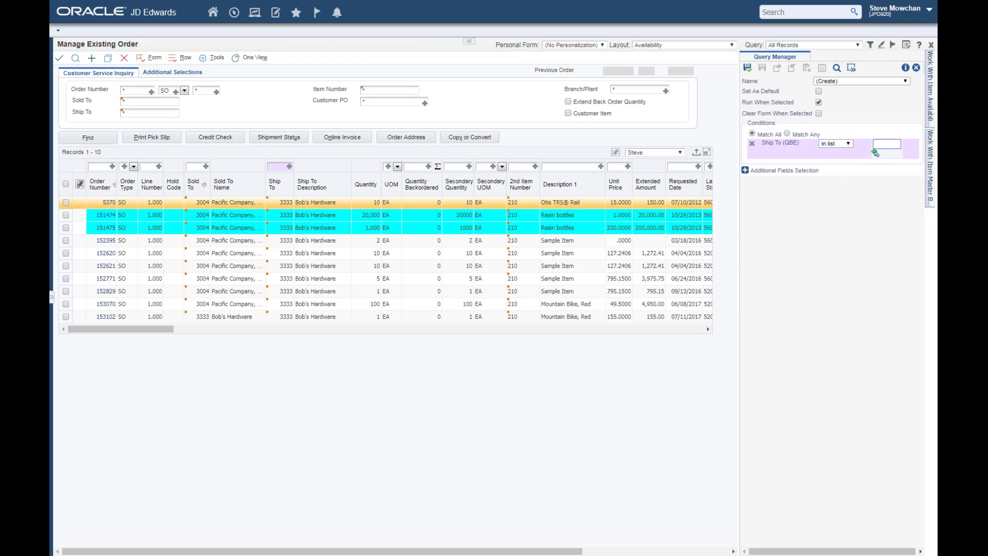
pyautogui.click(875, 151)
pyautogui.write('3333')
pyautogui.click(878, 159)
pyautogui.click(876, 154)
pyautogui.write('4242')
pyautogui.click(825, 159)
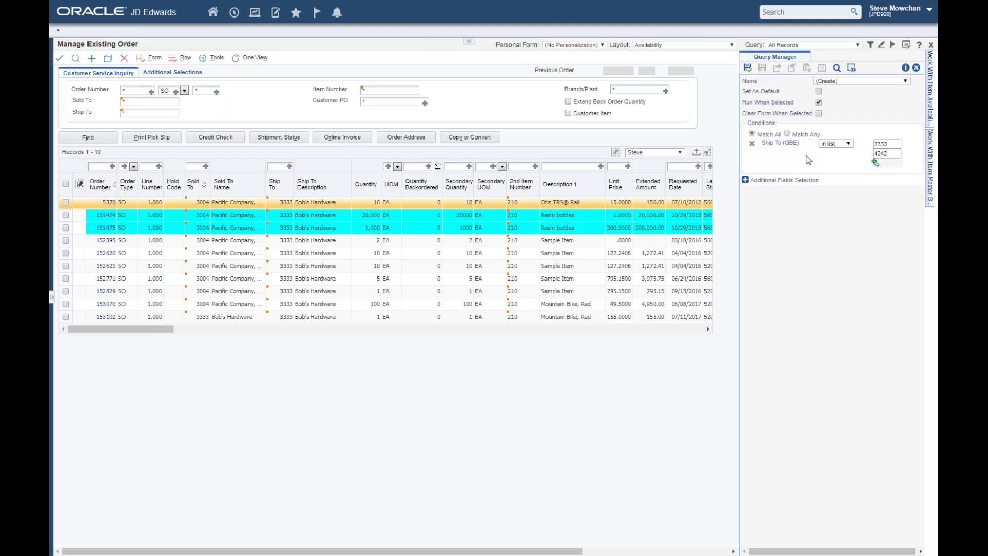
# - Add a 2nd Item Number condition to the query with the operator "in list" and the items 210 and 221
pyautogui.moveTo(536, 170); pyautogui.dragTo(824, 175)
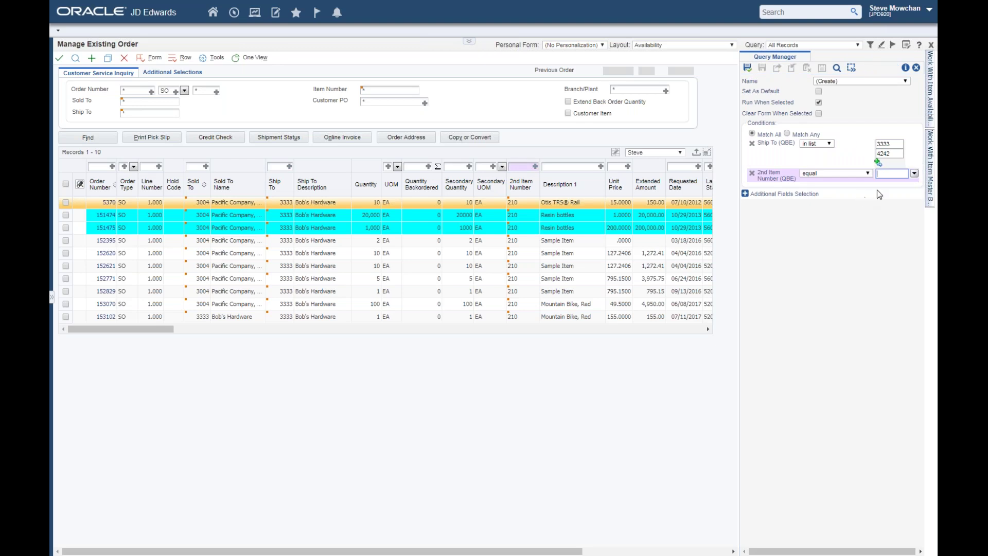
pyautogui.click(844, 174)
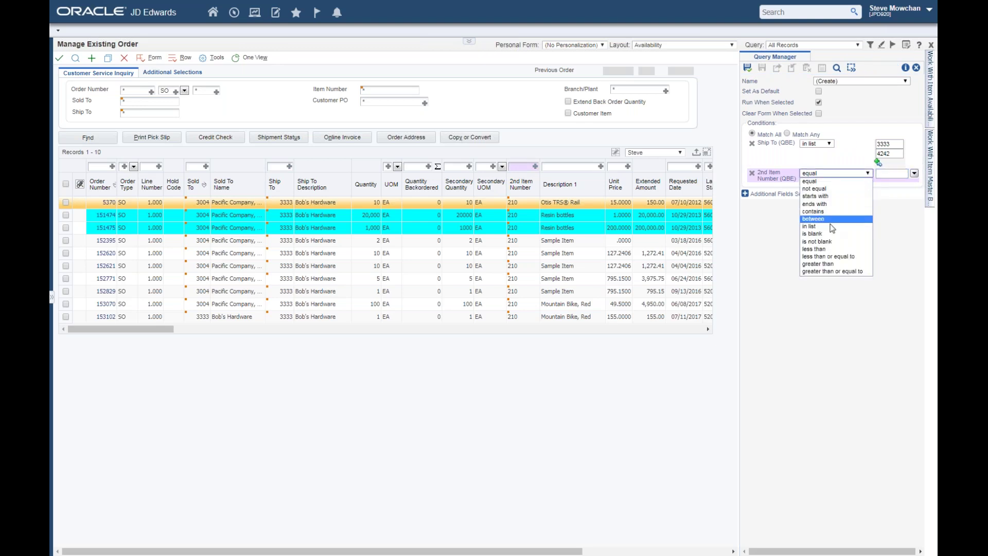
pyautogui.click(830, 227)
pyautogui.click(878, 175)
pyautogui.write('210')
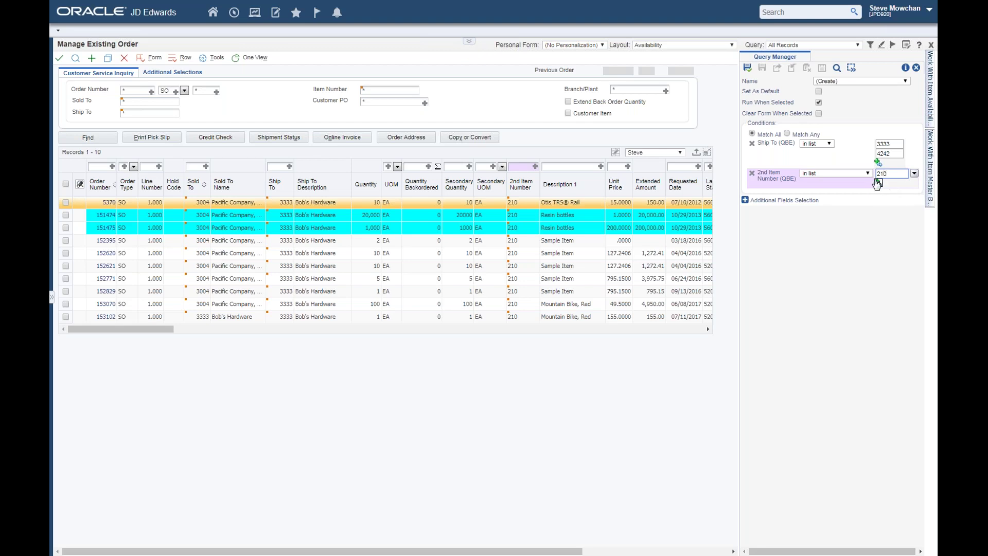
pyautogui.click(878, 183)
pyautogui.write('221')
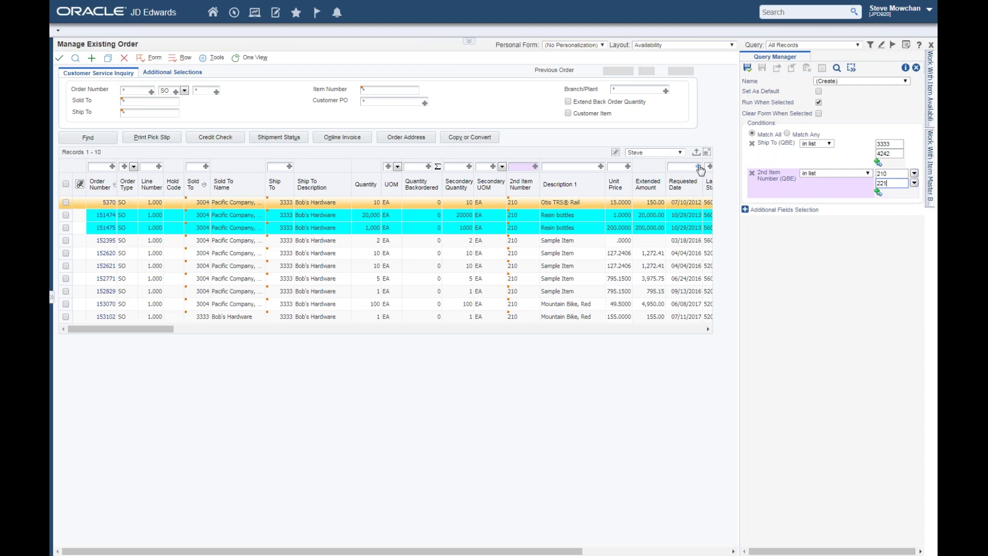
# - Add a Requested Date condition to the query with the operator > and the special value Today
pyautogui.click(698, 166)
pyautogui.click(861, 203)
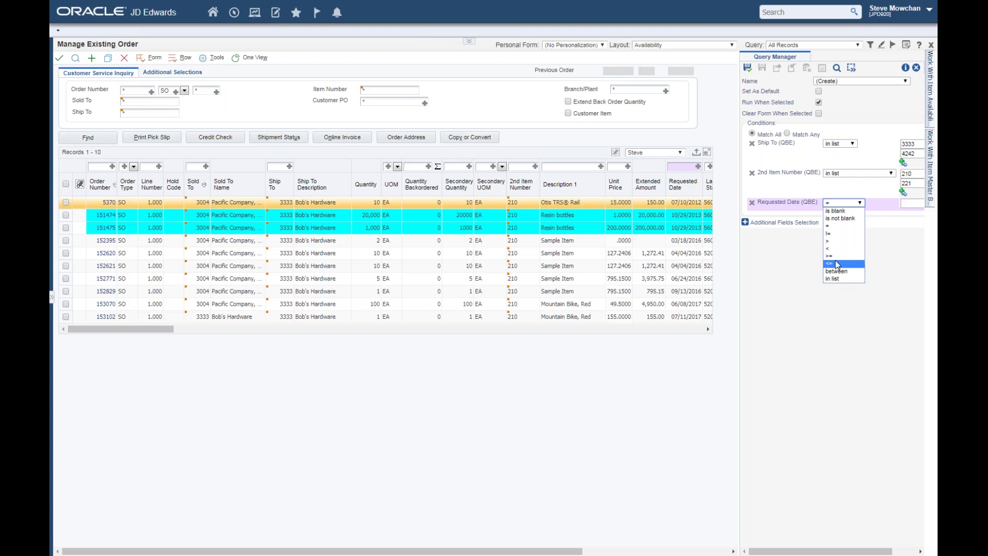
pyautogui.click(836, 240)
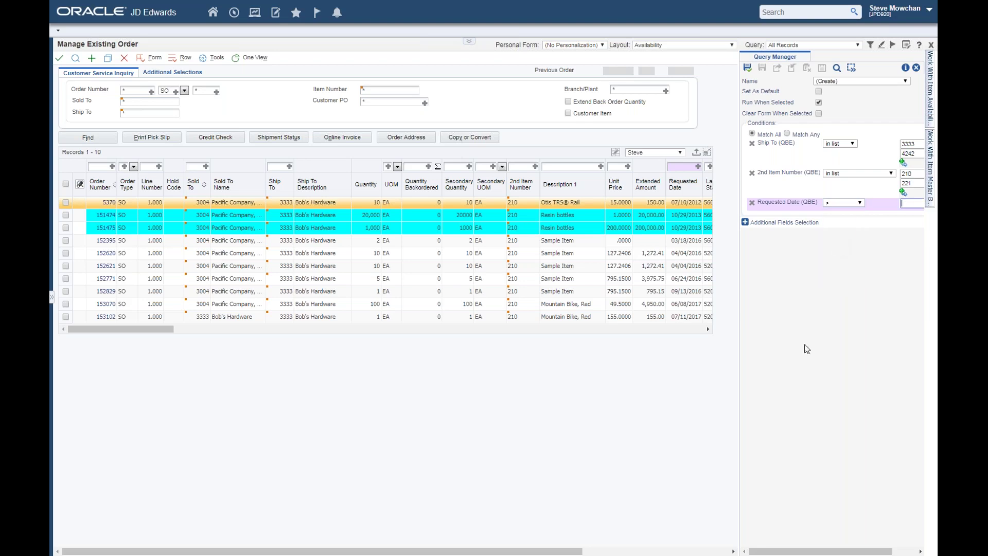
pyautogui.moveTo(829, 552); pyautogui.dragTo(853, 551)
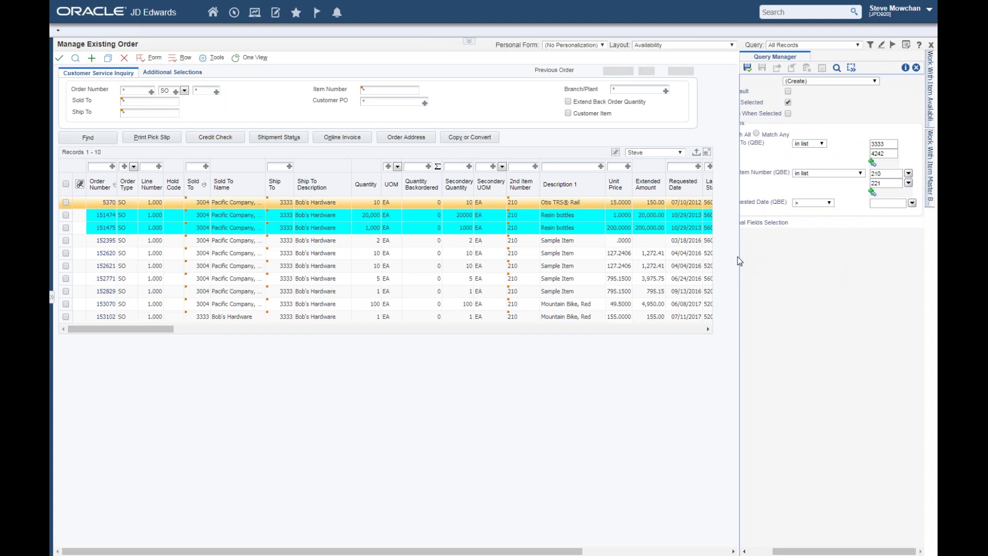
pyautogui.moveTo(739, 262); pyautogui.dragTo(706, 261)
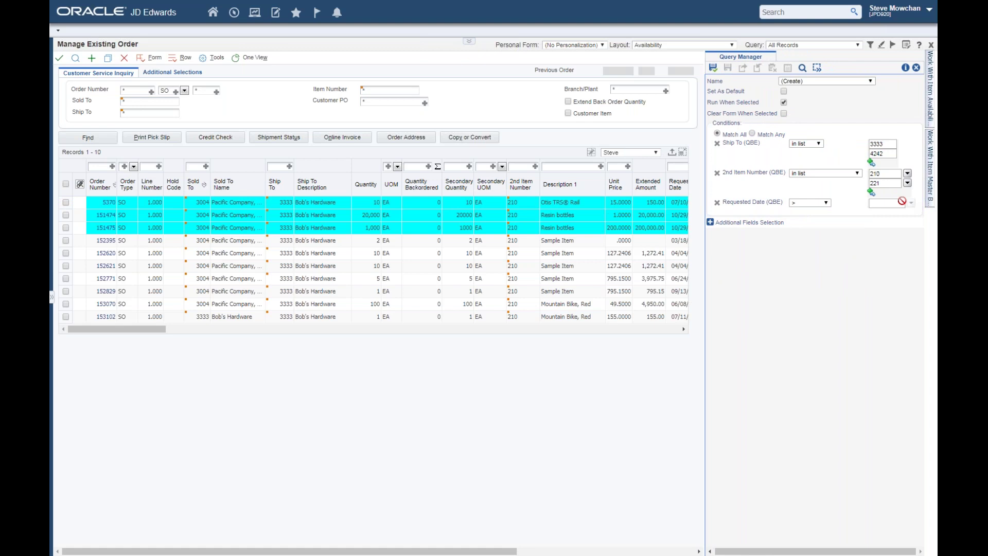
pyautogui.click(910, 203)
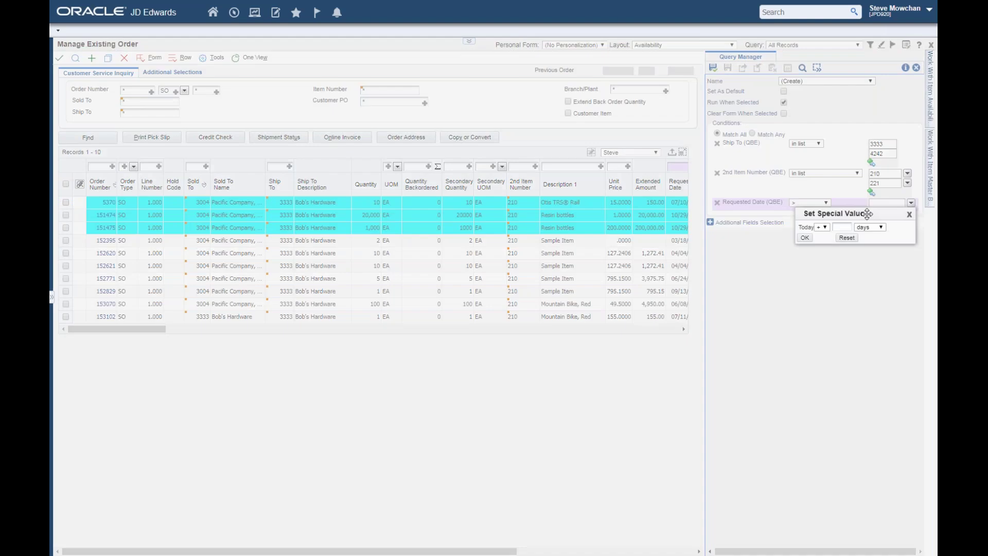
pyautogui.click(805, 237)
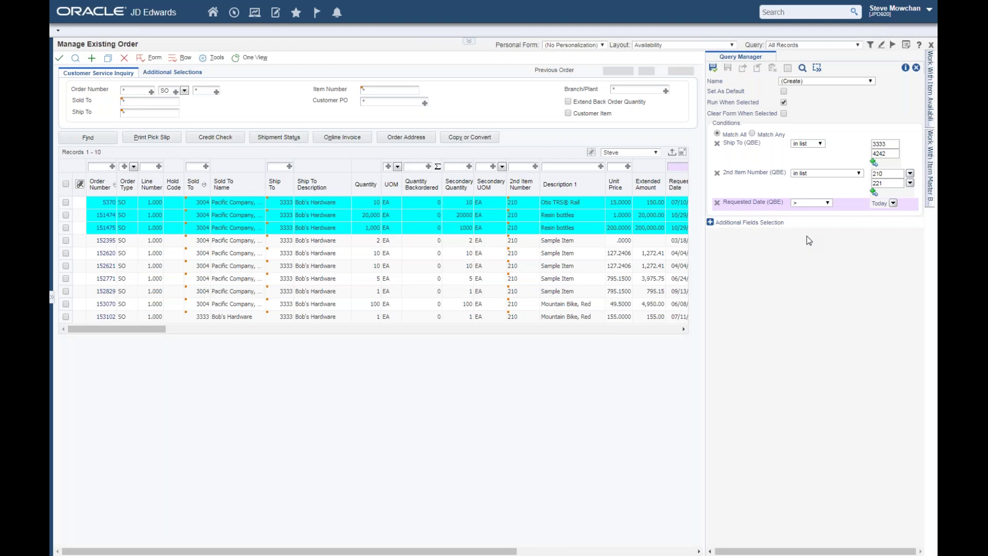
# - Reset the special value of the Requested Date condition and remove that condition from the query
pyautogui.click(894, 204)
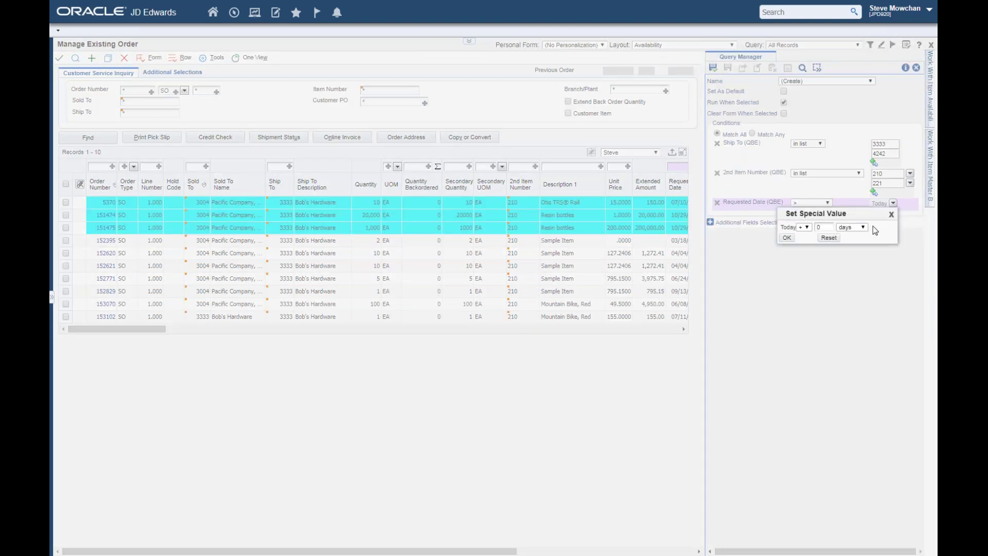
pyautogui.click(864, 228)
pyautogui.click(865, 227)
pyautogui.click(806, 227)
pyautogui.click(800, 235)
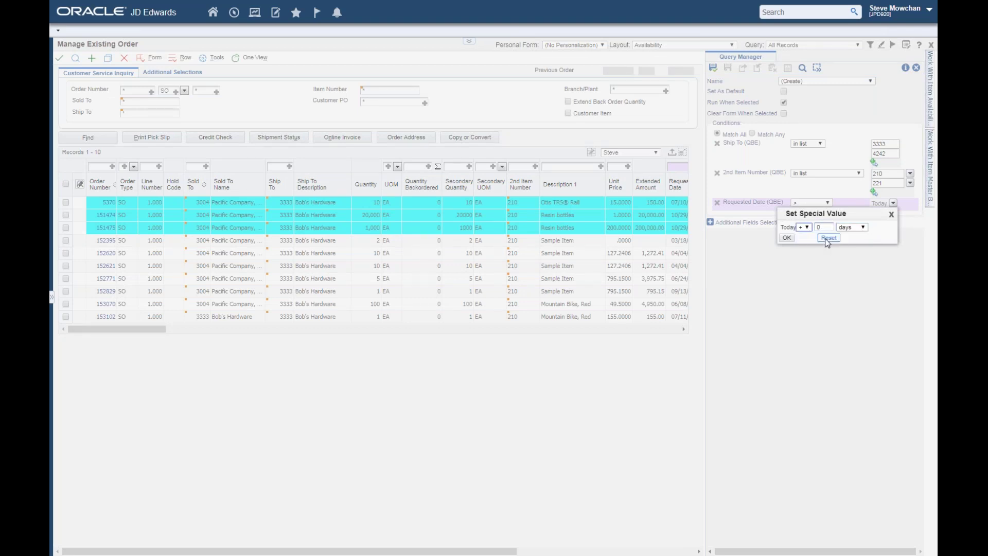
pyautogui.click(829, 237)
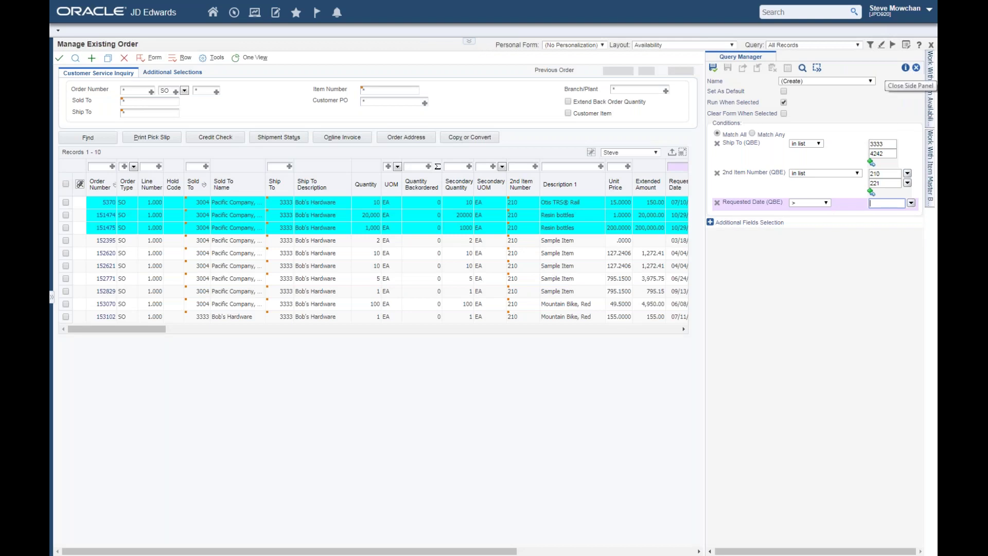
pyautogui.click(713, 67)
pyautogui.click(718, 203)
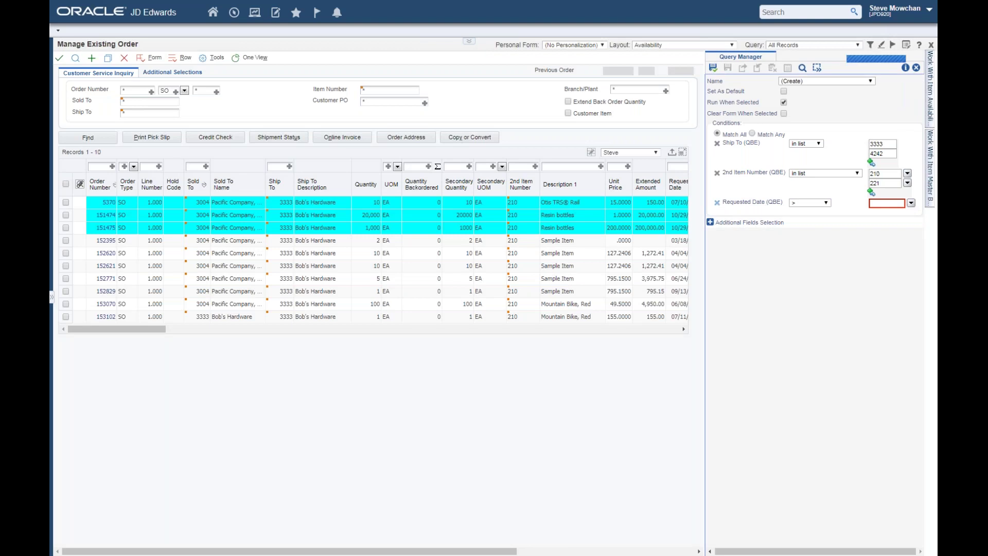
# - Save the new query under the user's first name followed by "Demo", and close the Query Manager
pyautogui.click(713, 68)
pyautogui.write('Steve Demo')
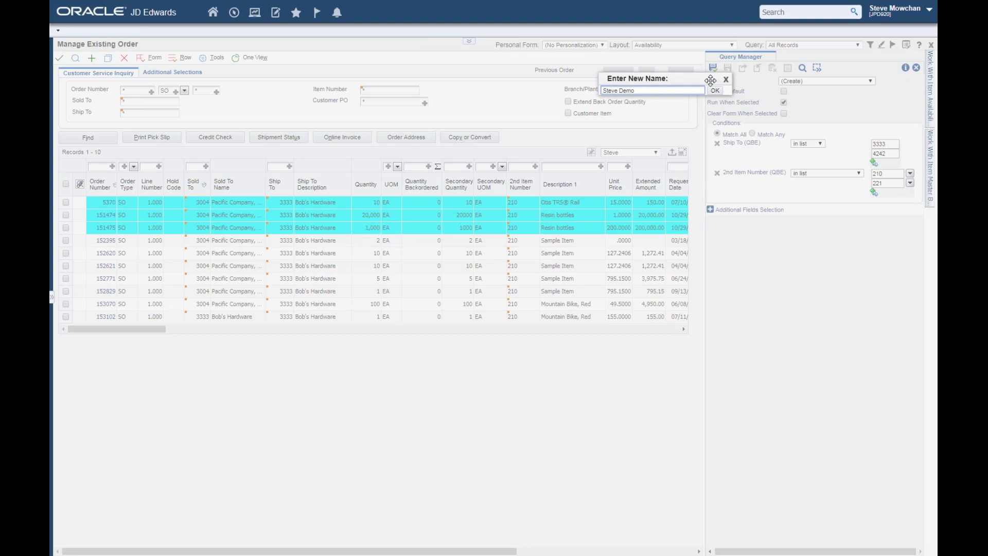
pyautogui.click(714, 91)
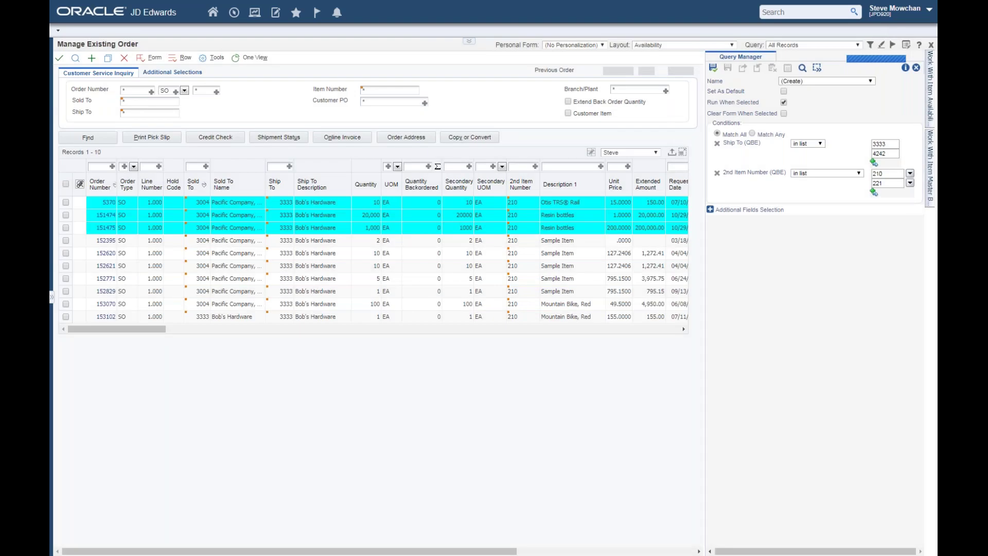
pyautogui.click(713, 68)
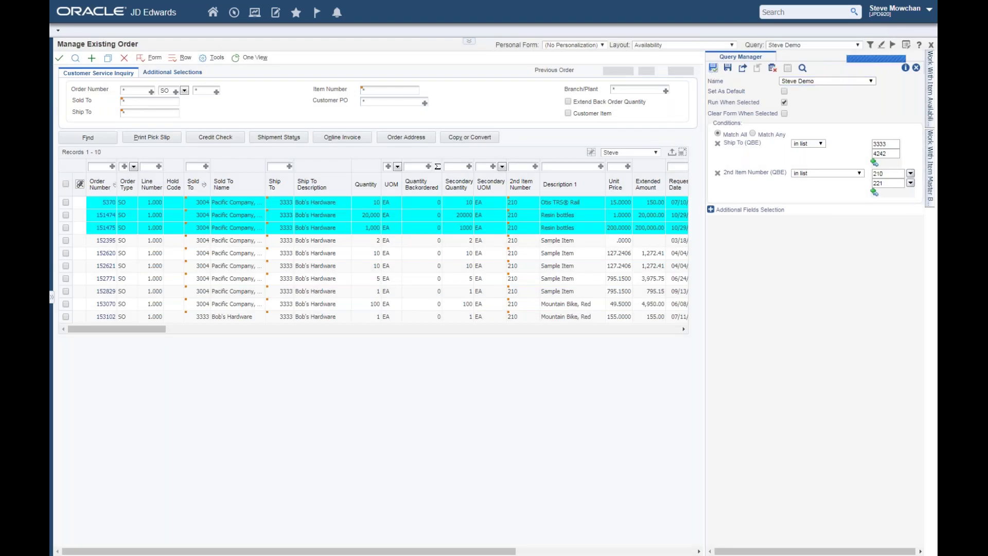
pyautogui.click(916, 67)
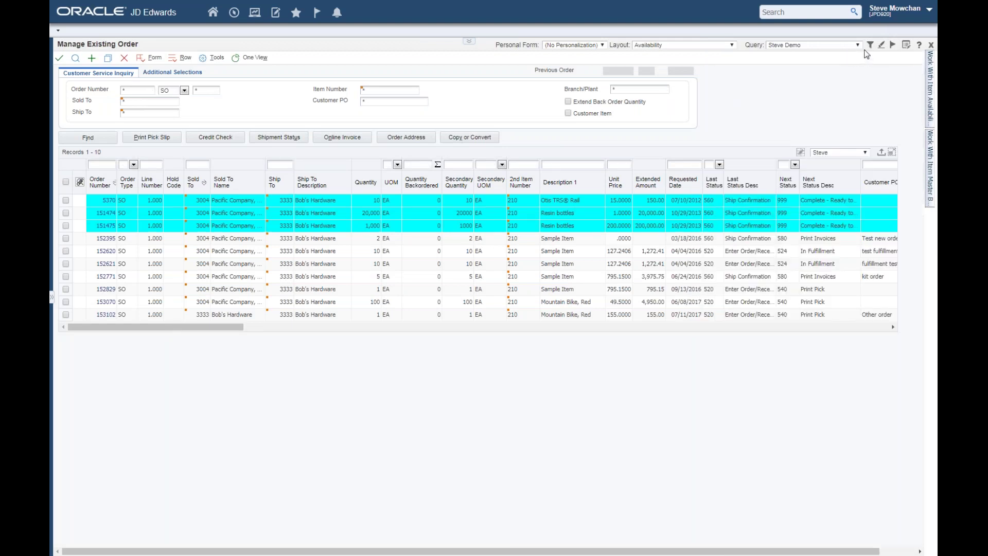
# - Find the sales orders that match the saved query and review the first and next sets of records
pyautogui.click(99, 139)
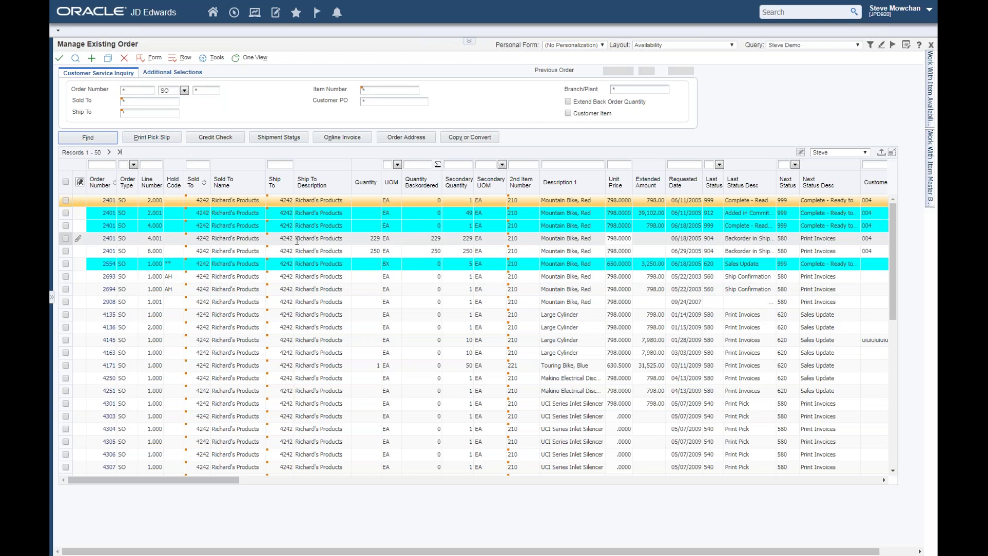
pyautogui.scroll(-10, 297, 240)
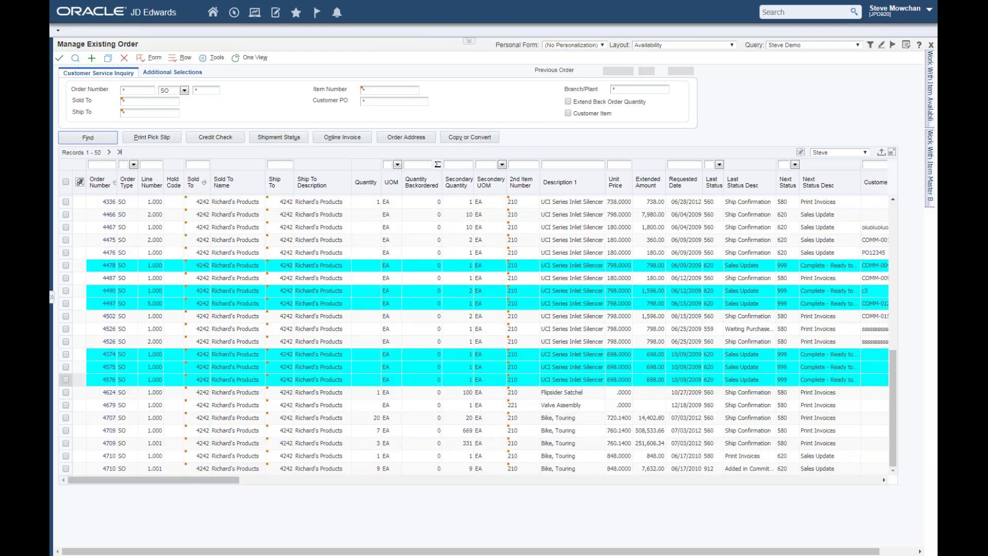
pyautogui.click(108, 152)
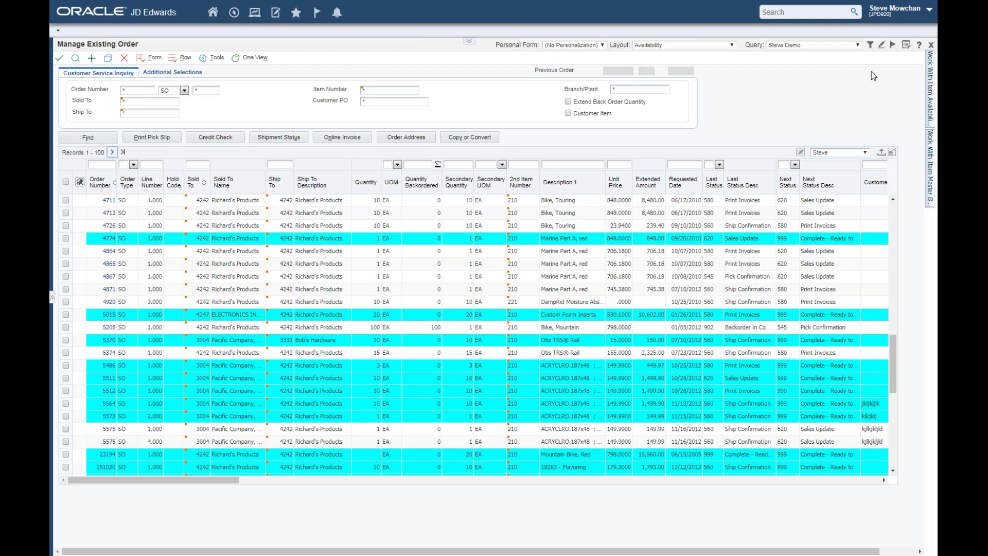
# - Switch the order query back to All Records and close the Manage Existing Order form
pyautogui.click(856, 47)
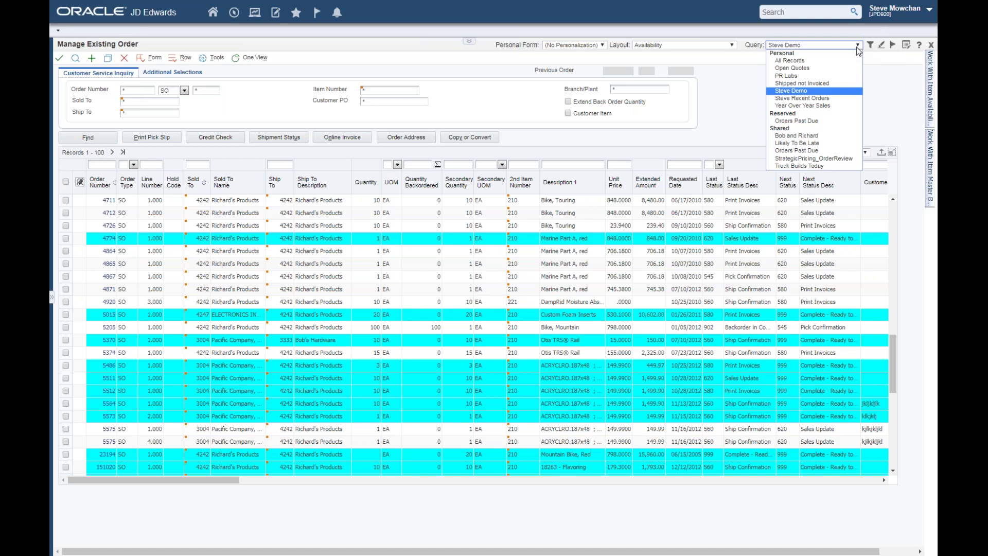
pyautogui.click(835, 62)
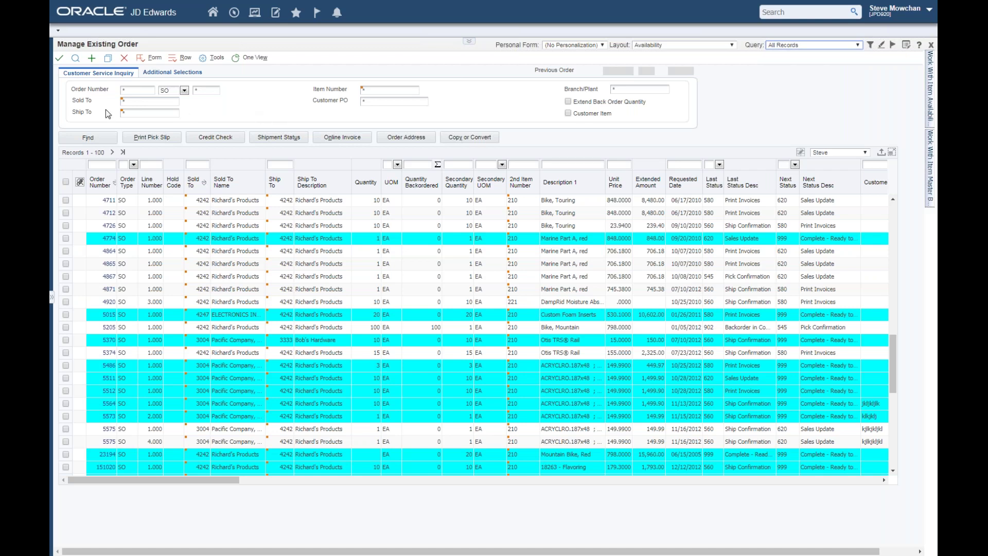
pyautogui.click(124, 57)
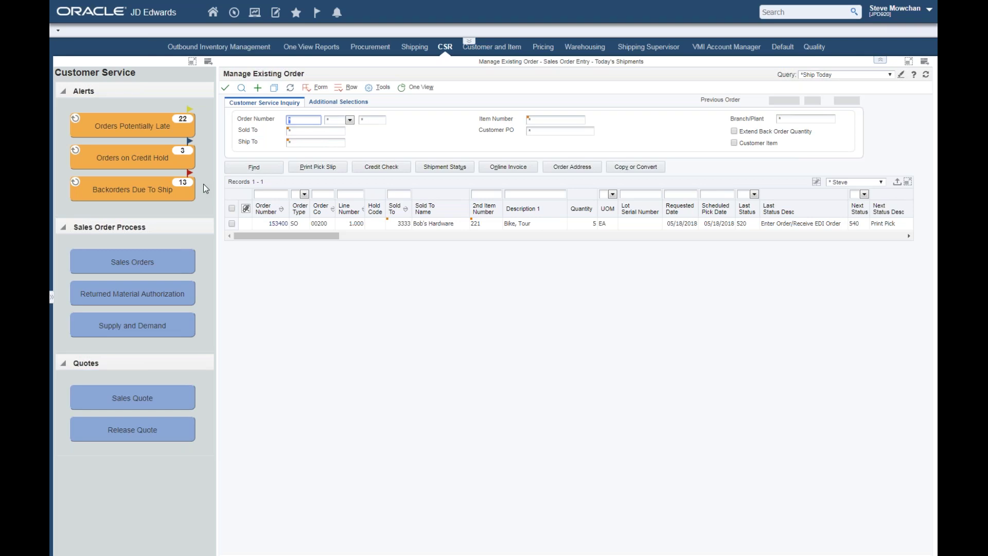
# - Review the held orders behind the Orders on Credit Hold alert and return to the CSR page
pyautogui.click(164, 158)
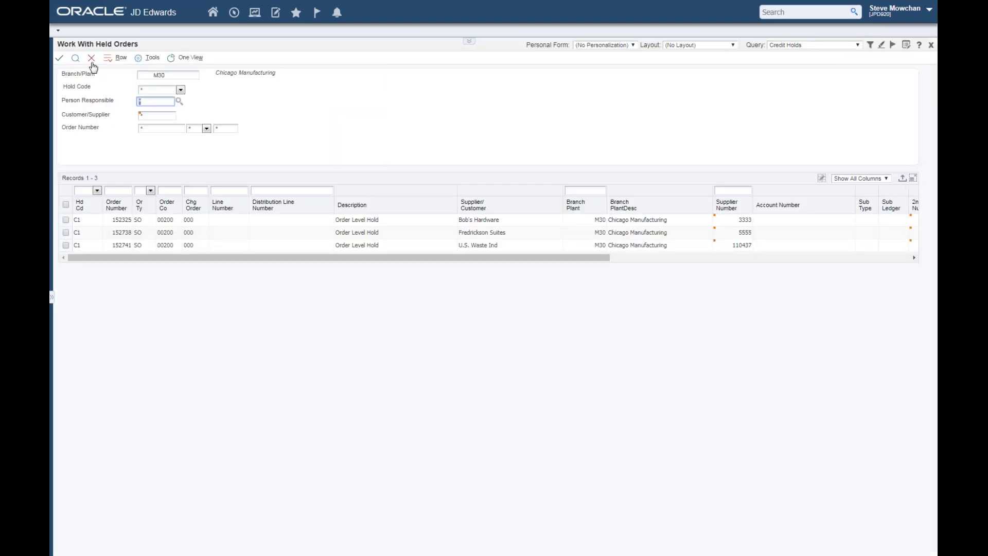
pyautogui.click(92, 60)
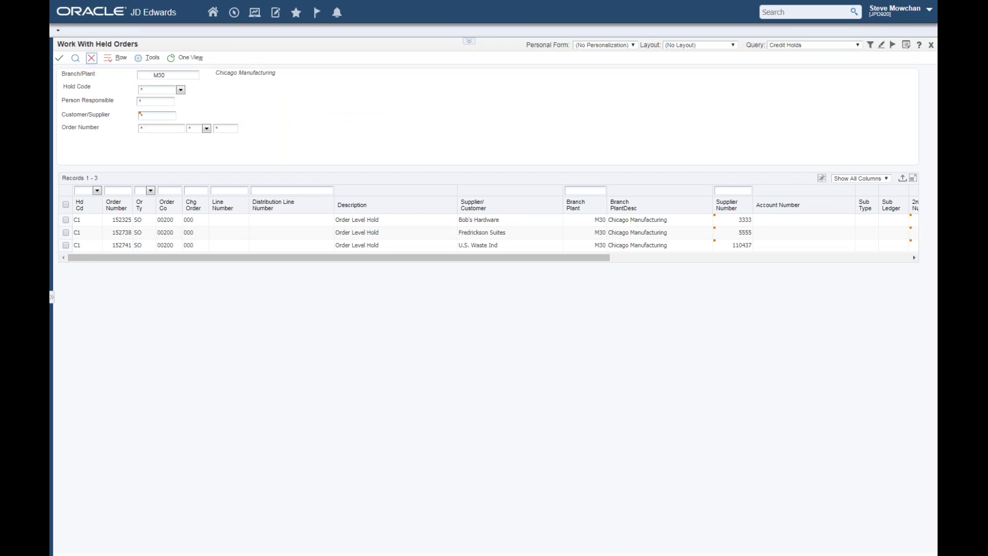
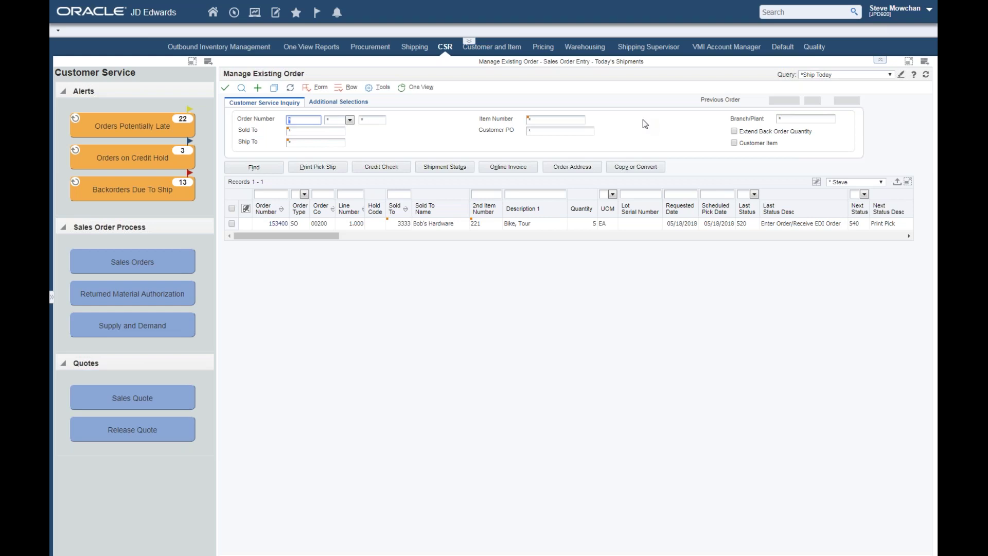
# - Run an EnterpriseOne search for "Bob", as in Bob's Hardware, and review the Customers and Address Book results
pyautogui.click(797, 11)
pyautogui.write('Bob')
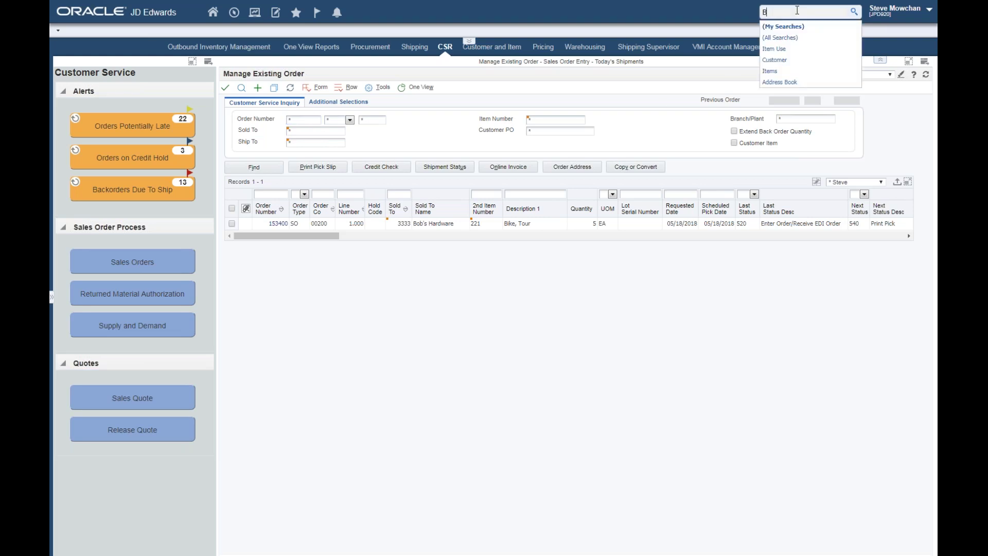
pyautogui.press('Return')
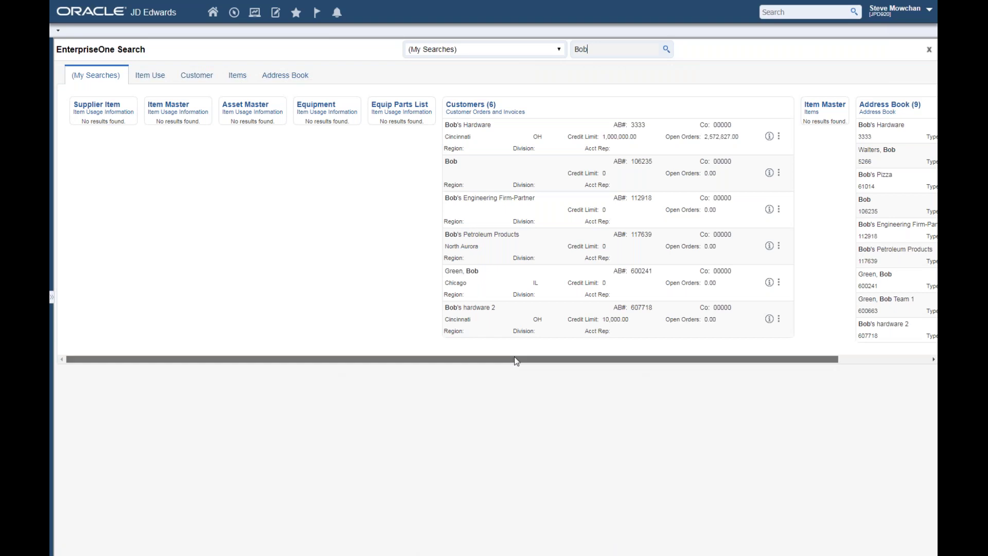
pyautogui.hscroll(1, 514, 357)
pyautogui.hscroll(2, 593, 353)
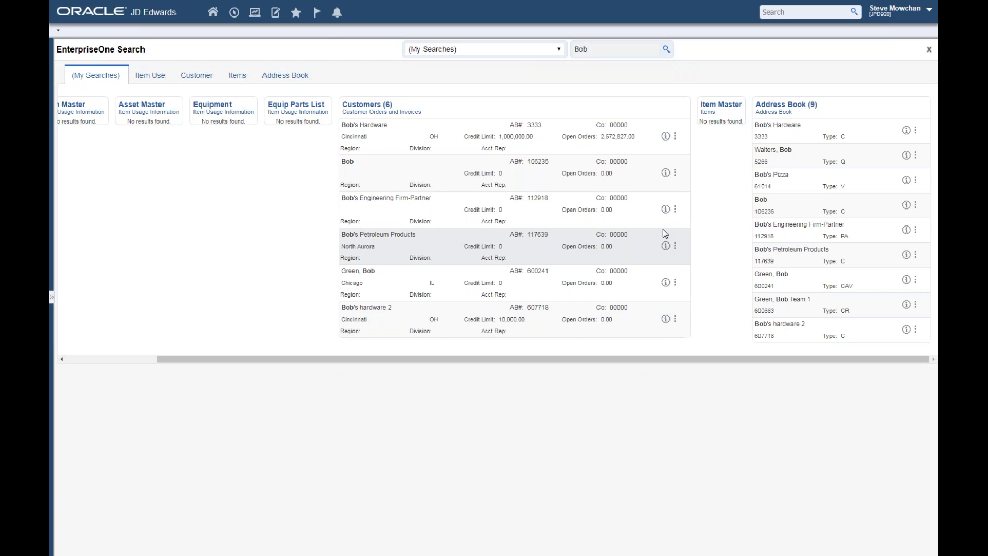
# - Review the current sales orders and invoices in the related information of customer Bob's Hardware, and close it
pyautogui.click(665, 137)
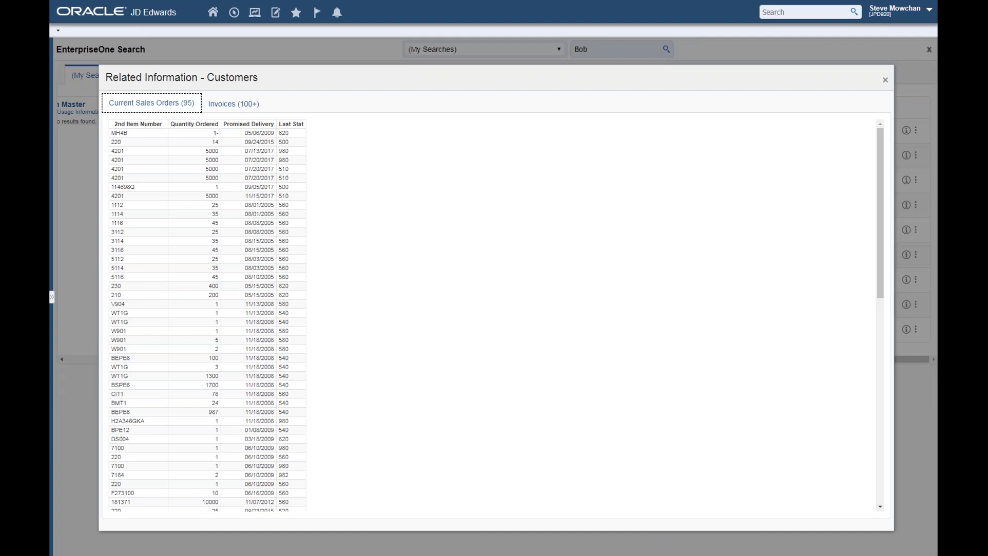
pyautogui.click(211, 106)
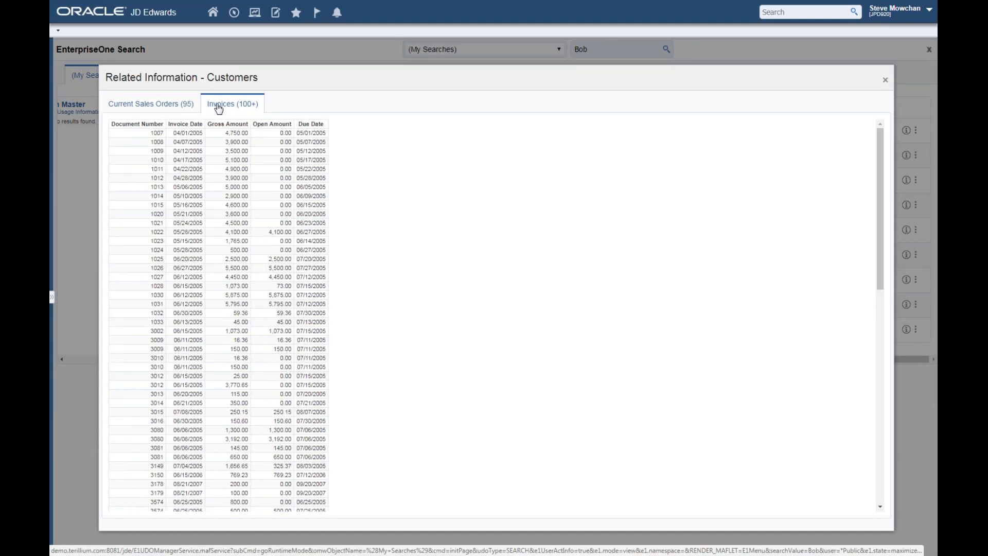
pyautogui.click(885, 80)
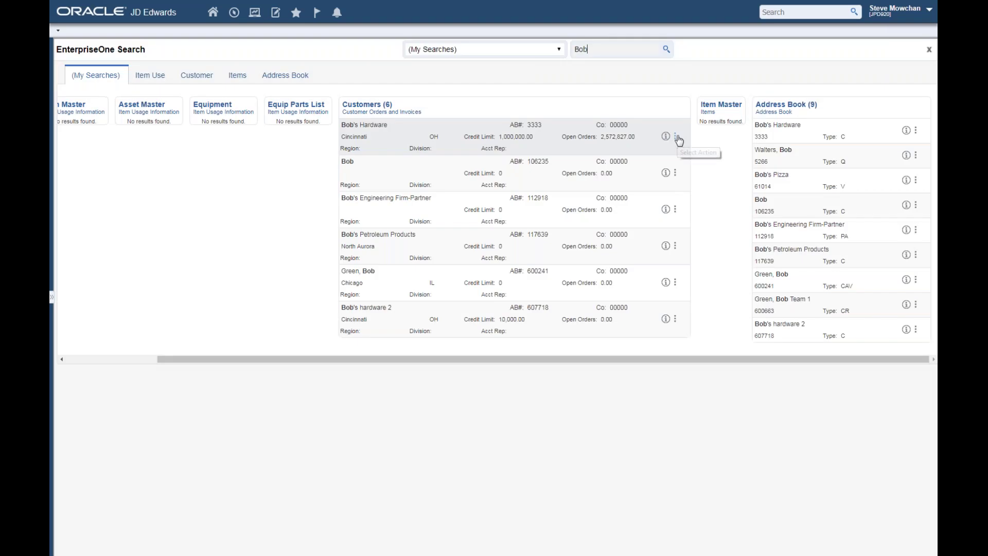
# - Open the Statistics of Bob's Hardware from the customer search results
pyautogui.click(676, 136)
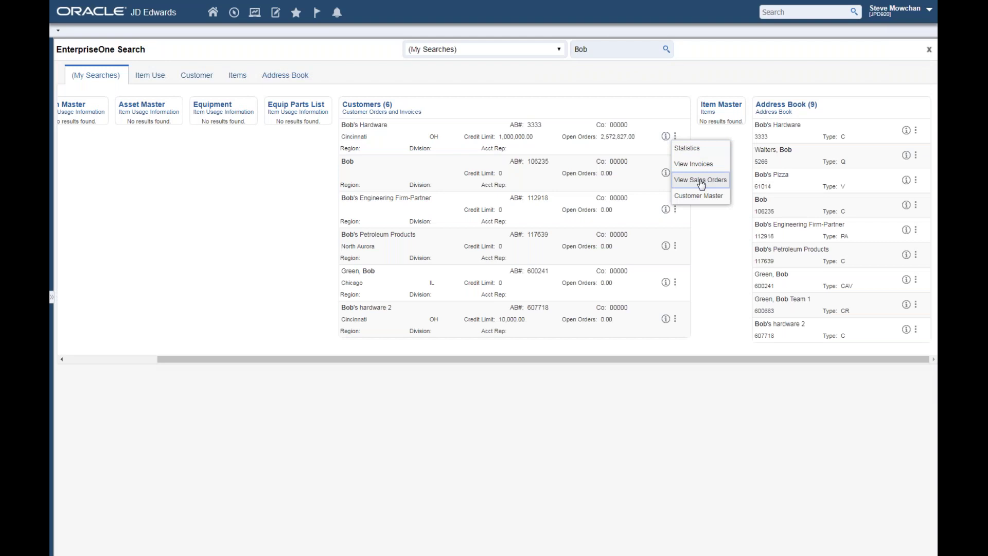
pyautogui.click(694, 150)
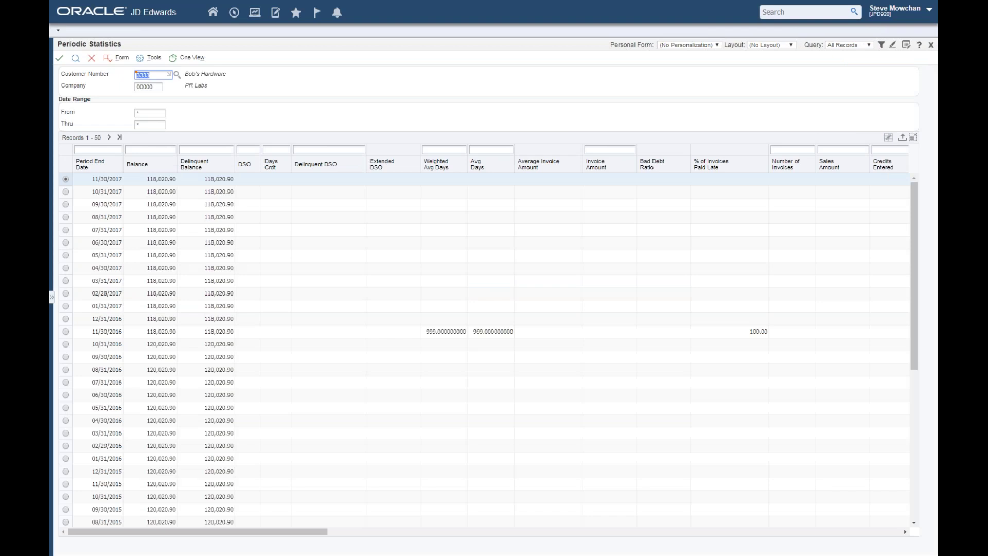
# - Leave the customer statistics and close the EnterpriseOne search to return to the CSR page
pyautogui.click(91, 57)
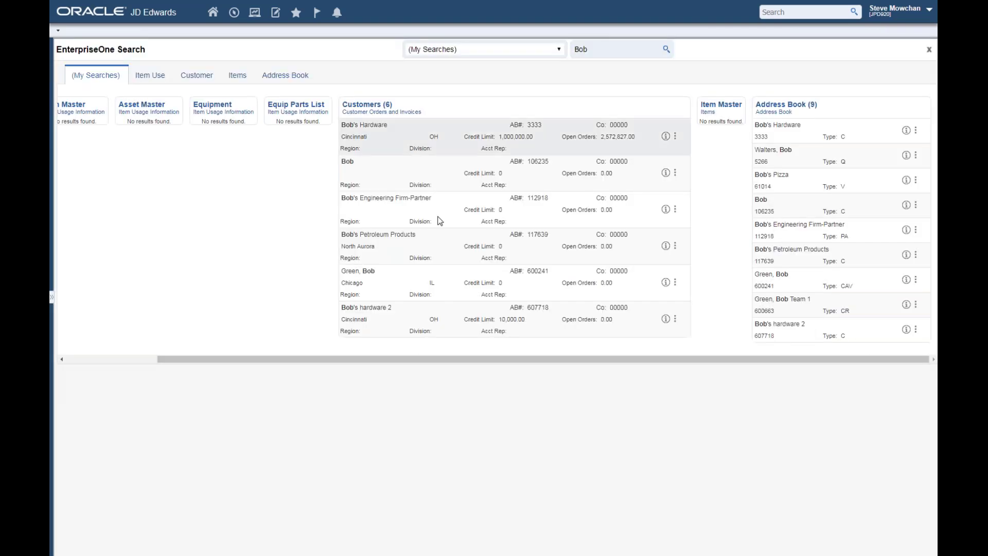
pyautogui.click(929, 49)
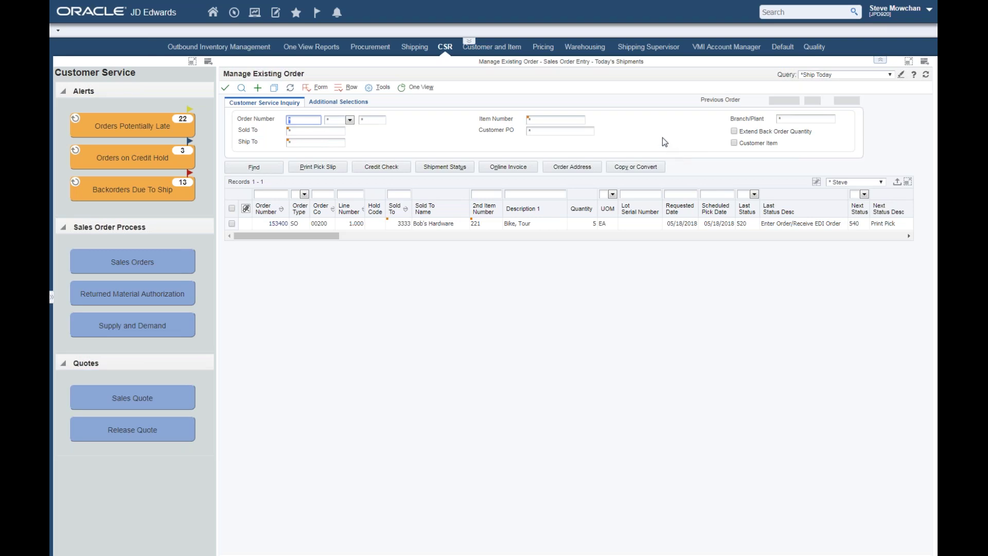
# - Open the One View Supplier Cost Analysis Inquiry and load the shared query Supplier Analysis for Mohawk
pyautogui.click(319, 52)
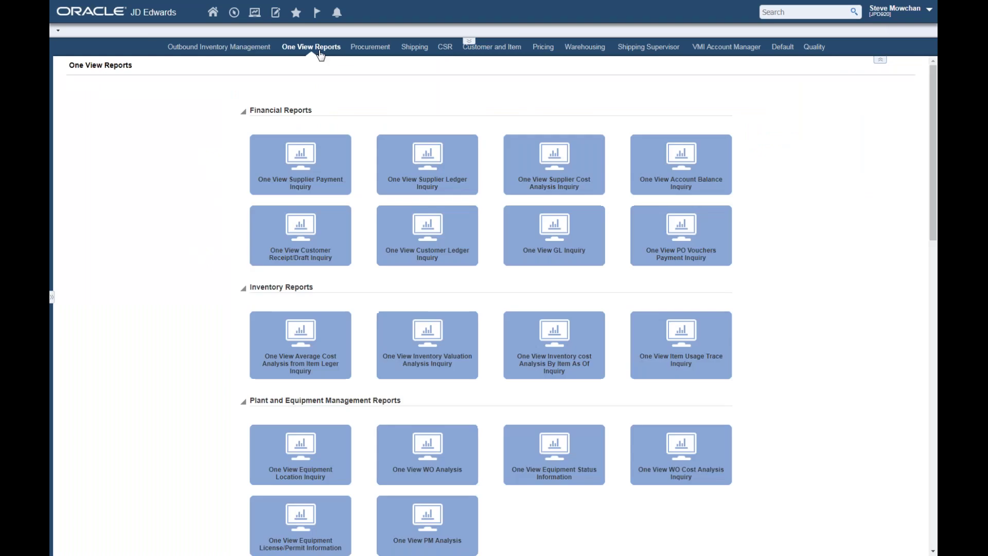
pyautogui.click(561, 181)
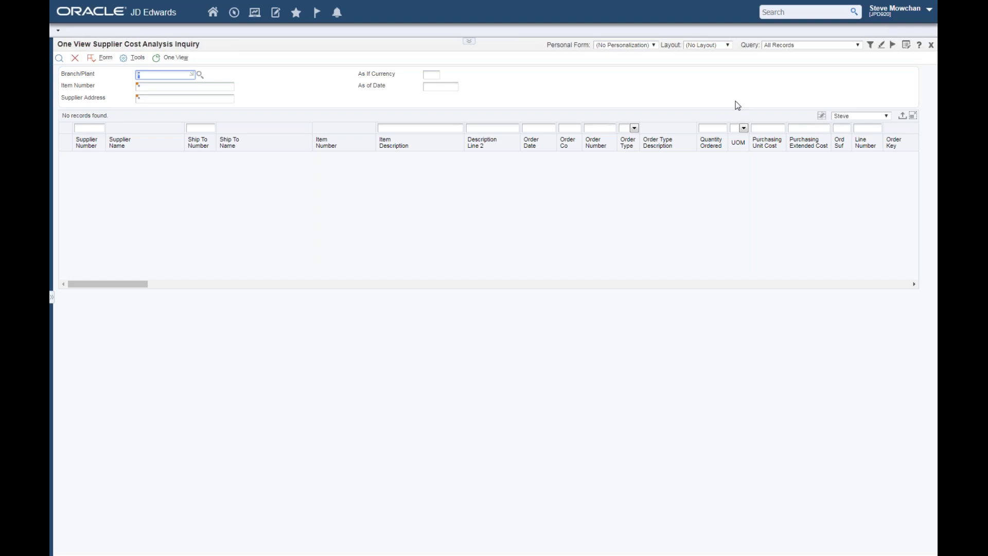
pyautogui.click(861, 46)
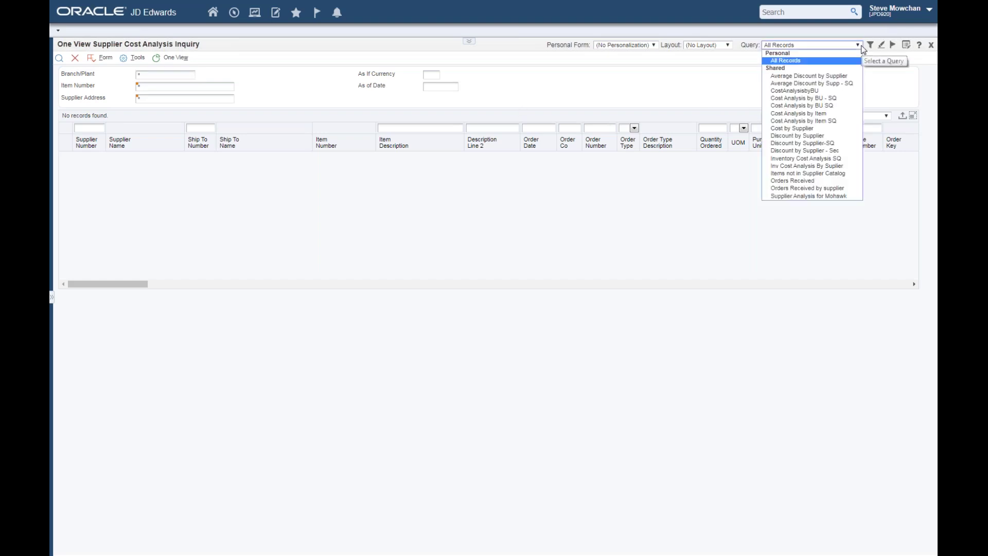
pyautogui.click(820, 196)
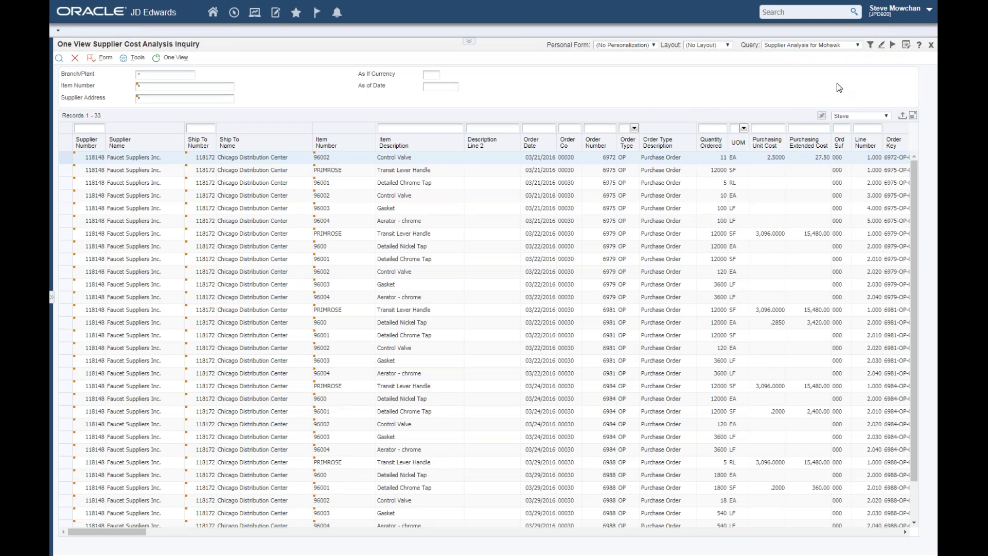
# - Create a One View report with the columns Supplier Number, Supplier Name, Item Number, Order Date, Quantity Ordered and Purchasing Extended Cost
pyautogui.click(175, 57)
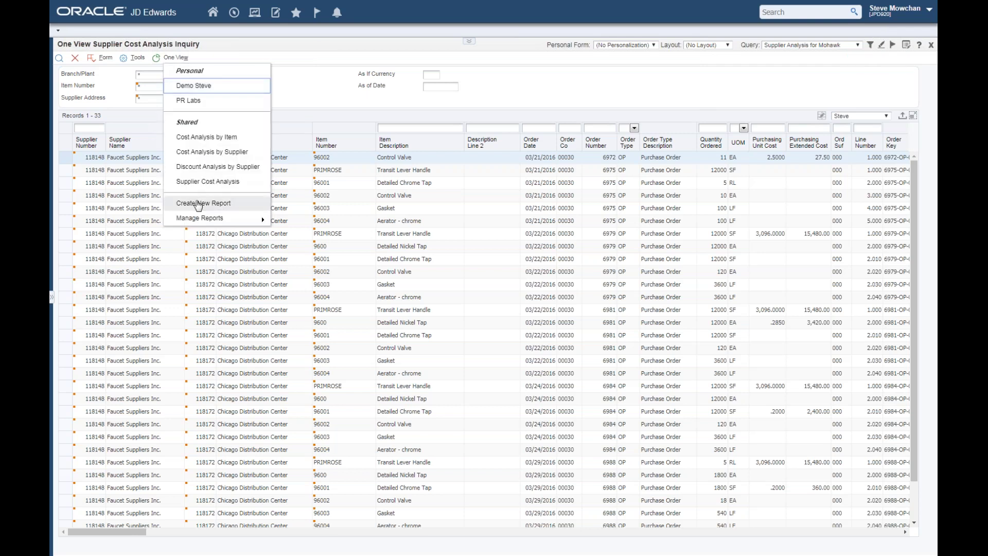
pyautogui.click(199, 205)
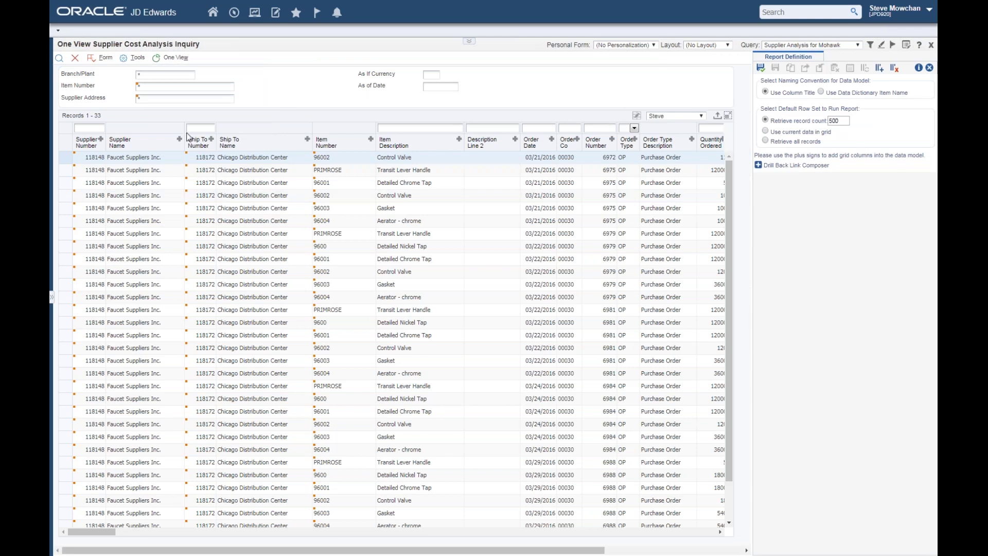
pyautogui.click(100, 139)
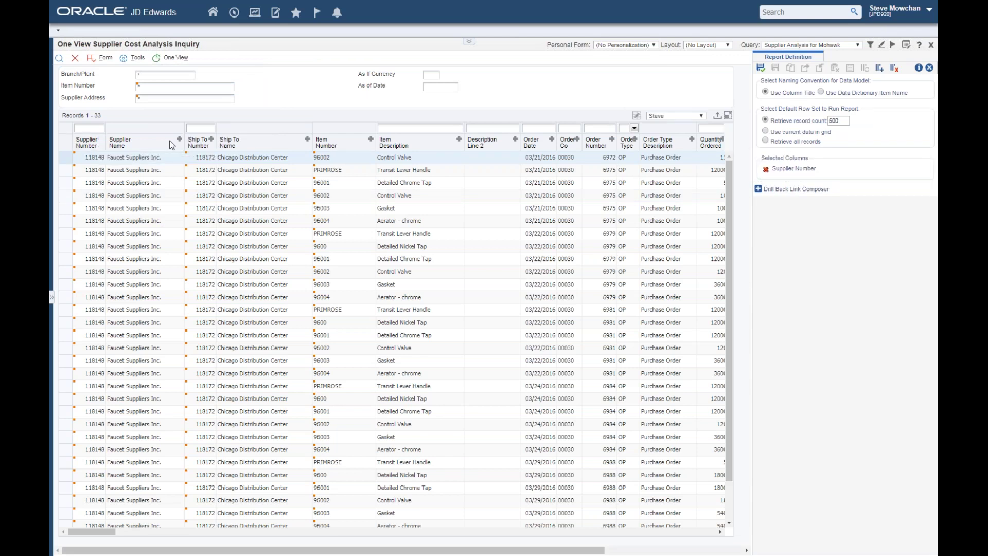
pyautogui.click(180, 139)
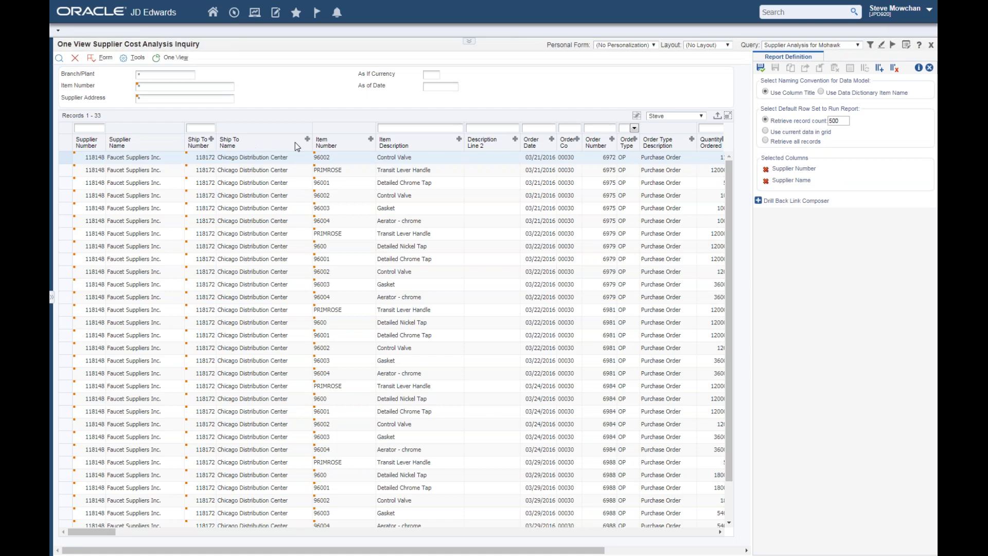
pyautogui.click(370, 139)
pyautogui.moveTo(551, 139); pyautogui.dragTo(554, 155)
pyautogui.click(552, 139)
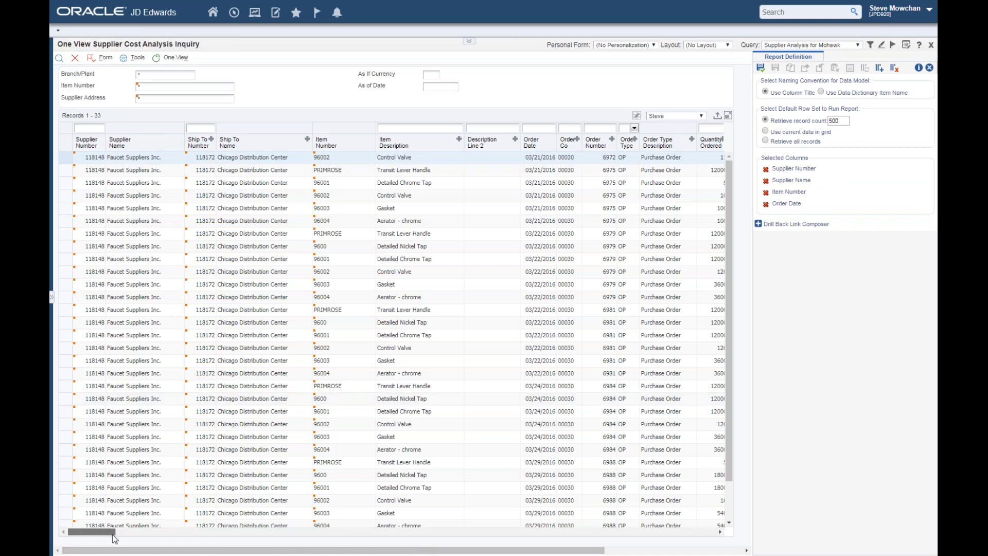
pyautogui.moveTo(114, 536); pyautogui.dragTo(127, 532)
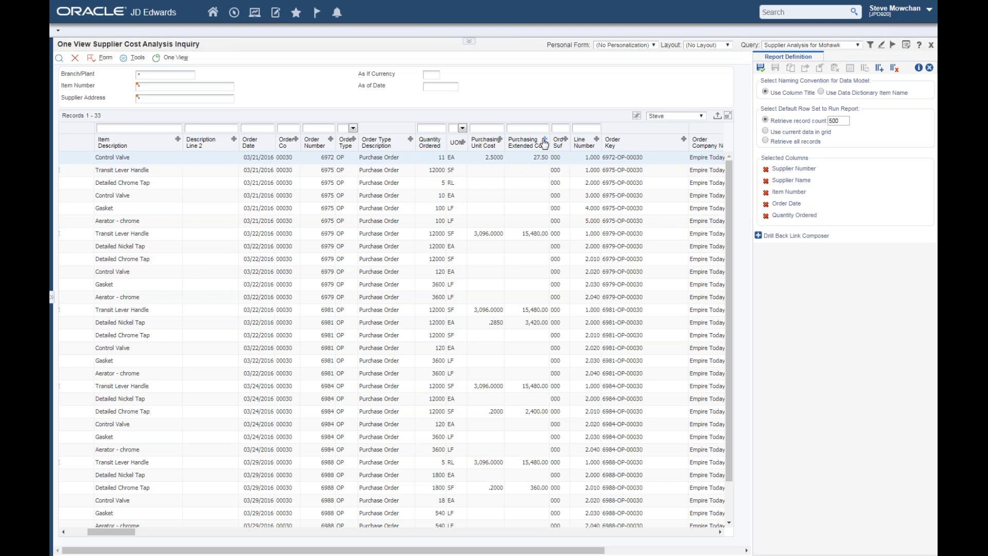
pyautogui.click(545, 142)
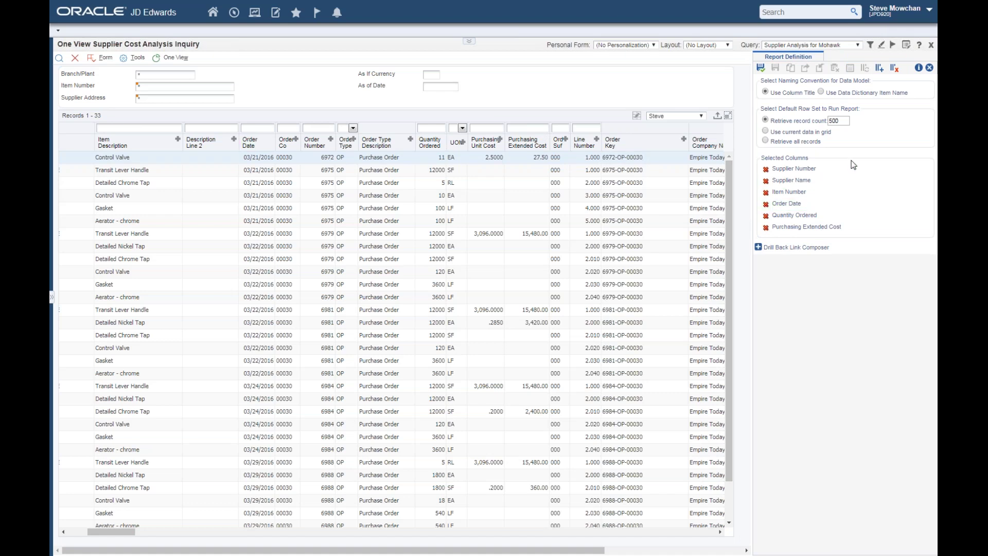
# - Try to save the new report under the name "Demo" followed by the presenter's first name
pyautogui.click(761, 68)
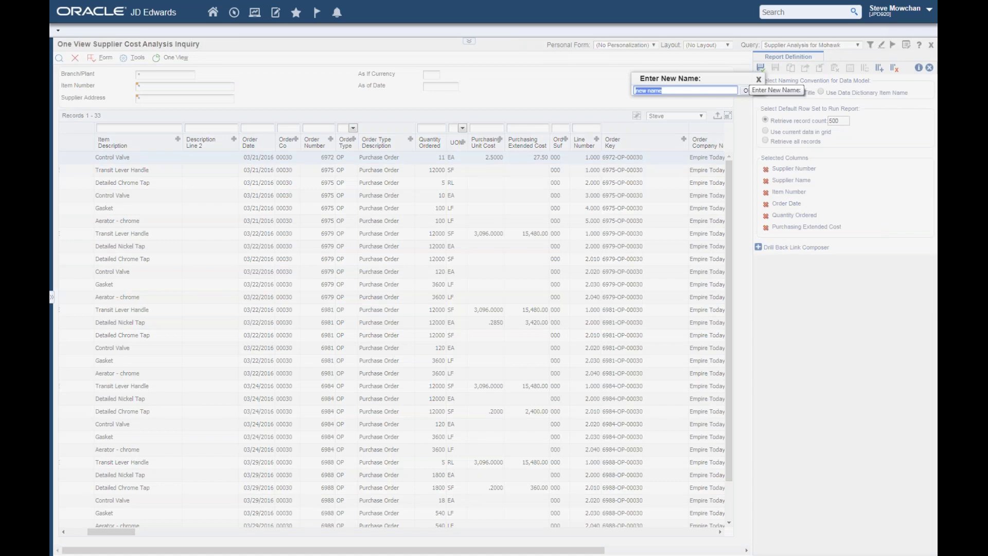
pyautogui.write('Demo')
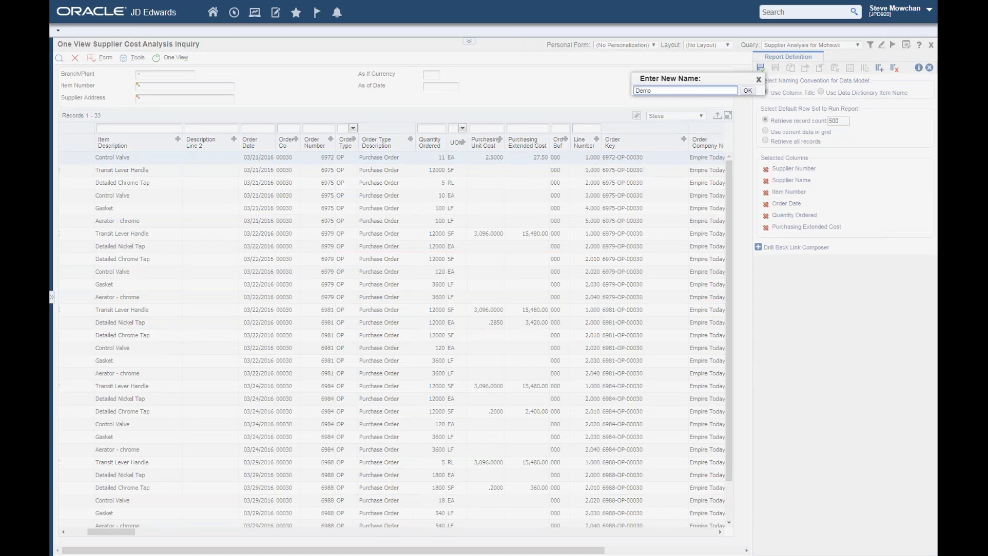
pyautogui.write(' Steve')
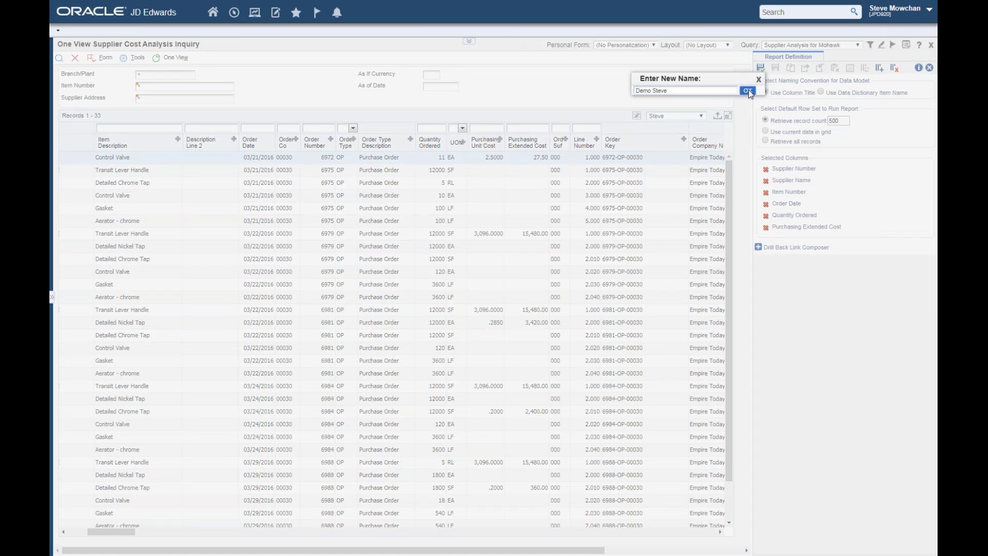
pyautogui.click(747, 91)
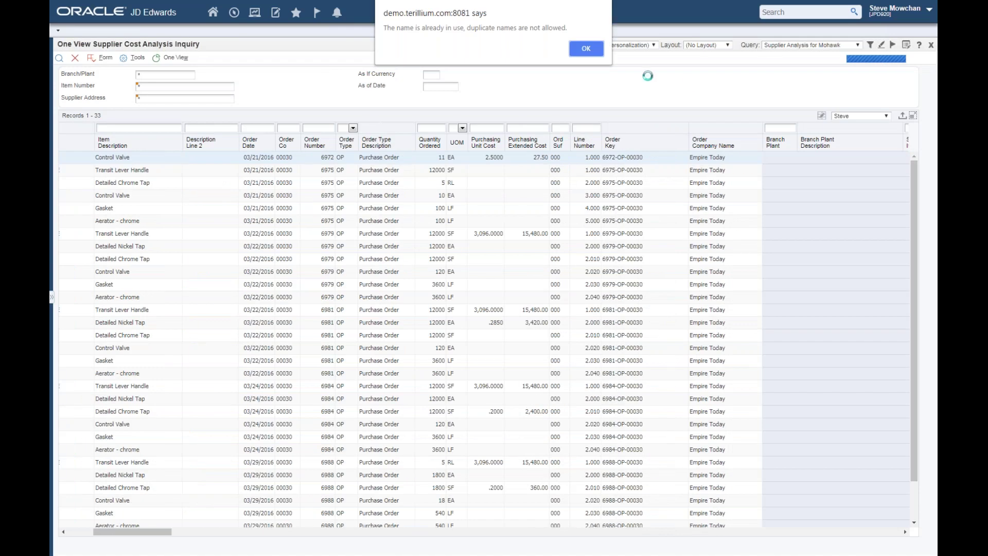
pyautogui.click(597, 50)
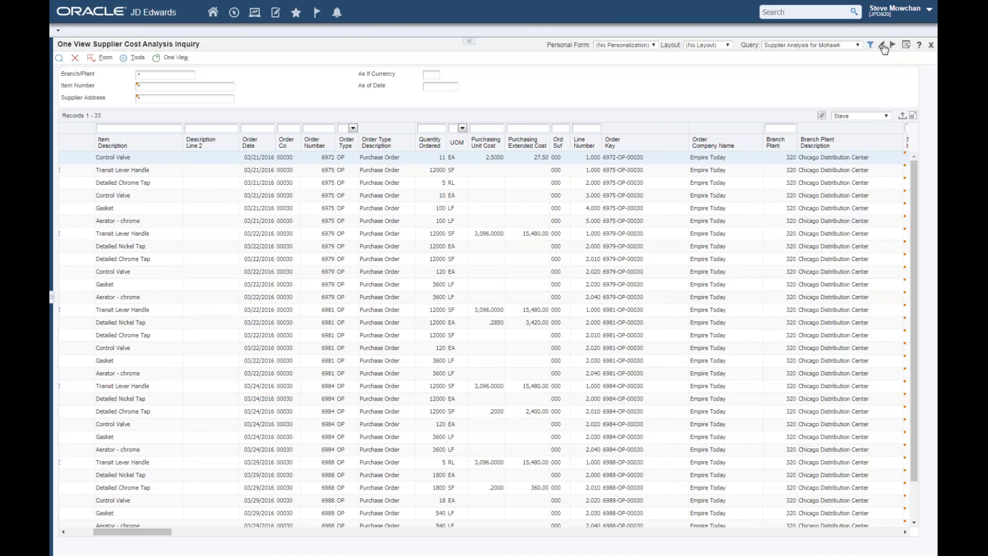
# - Create another One View report with the columns Item Description, Item Number, Order Type and Order Number
pyautogui.click(178, 58)
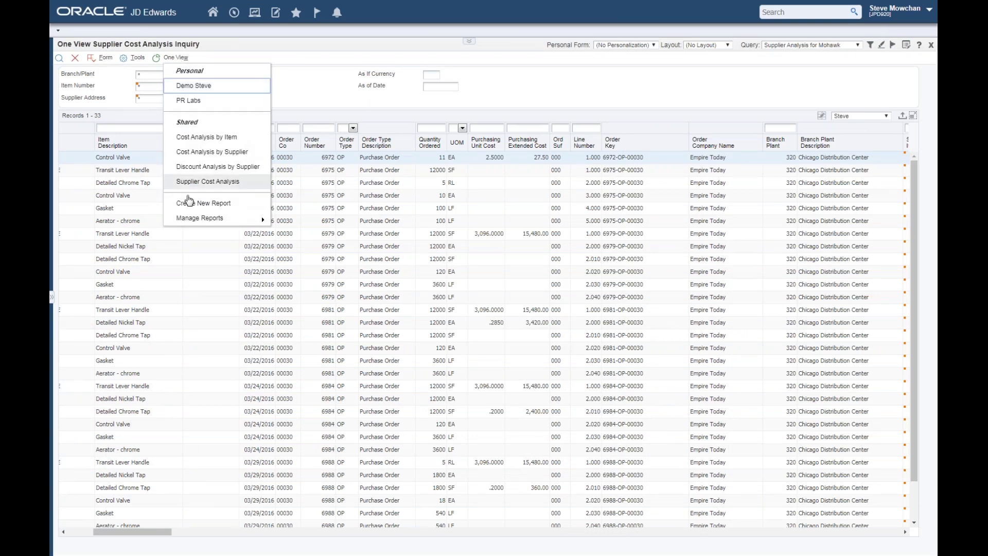
pyautogui.click(190, 203)
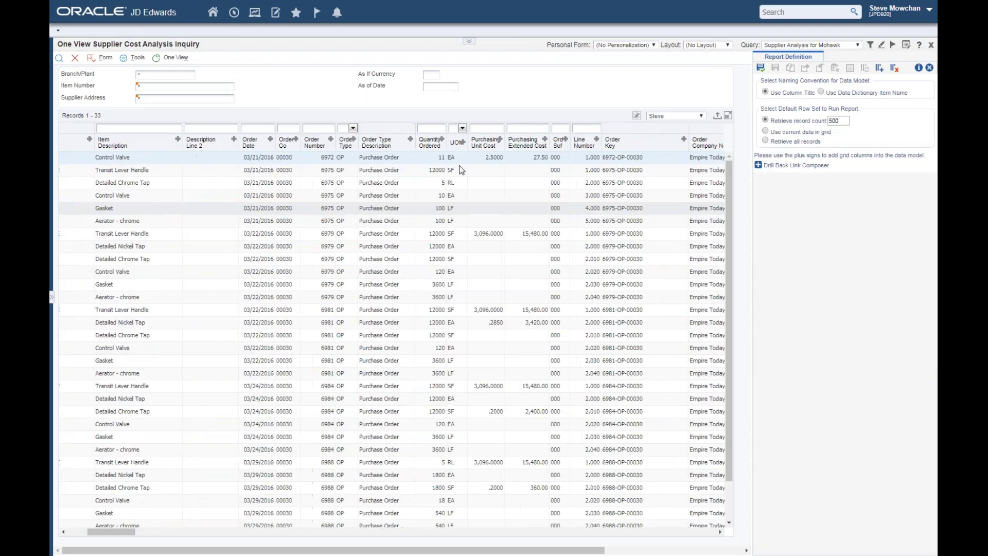
pyautogui.click(178, 140)
pyautogui.click(89, 139)
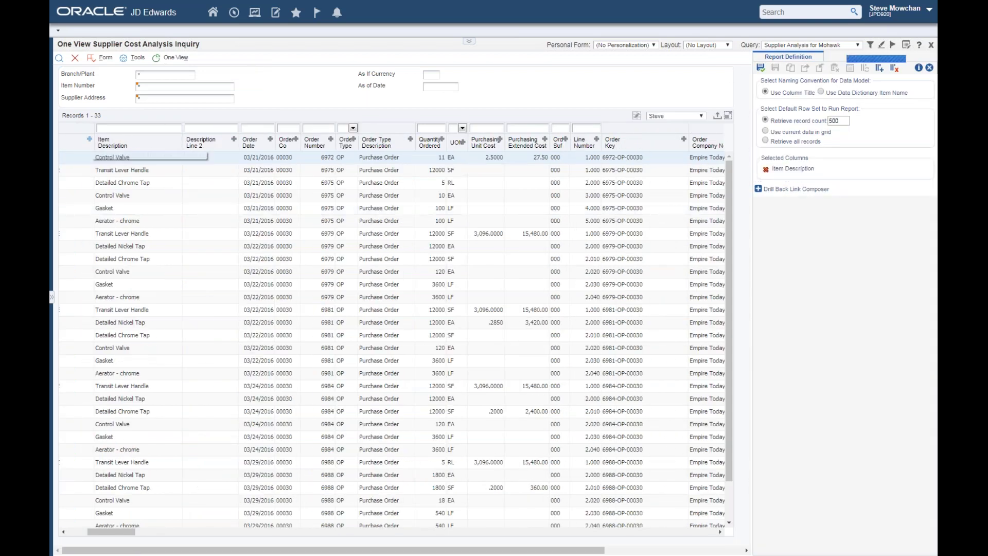
pyautogui.click(353, 139)
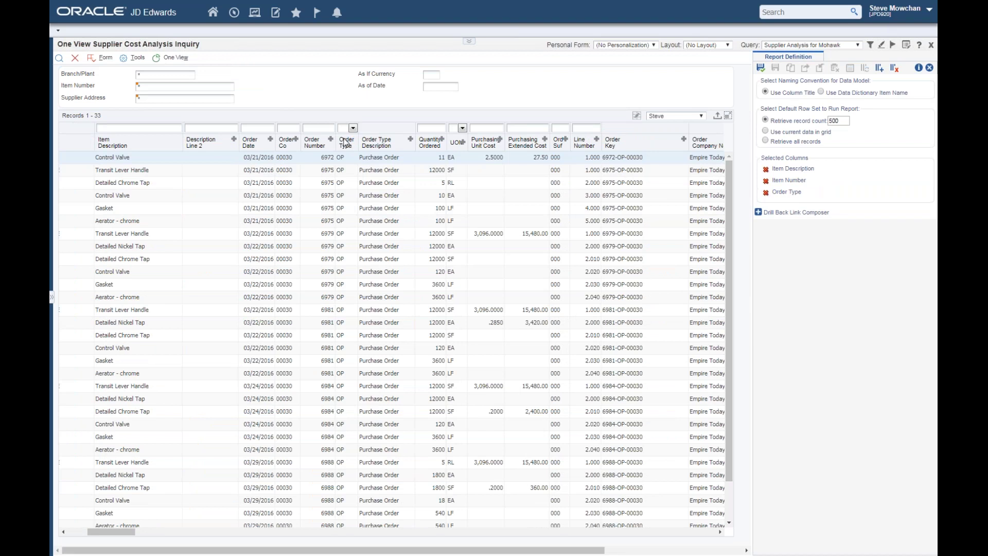
pyautogui.click(331, 139)
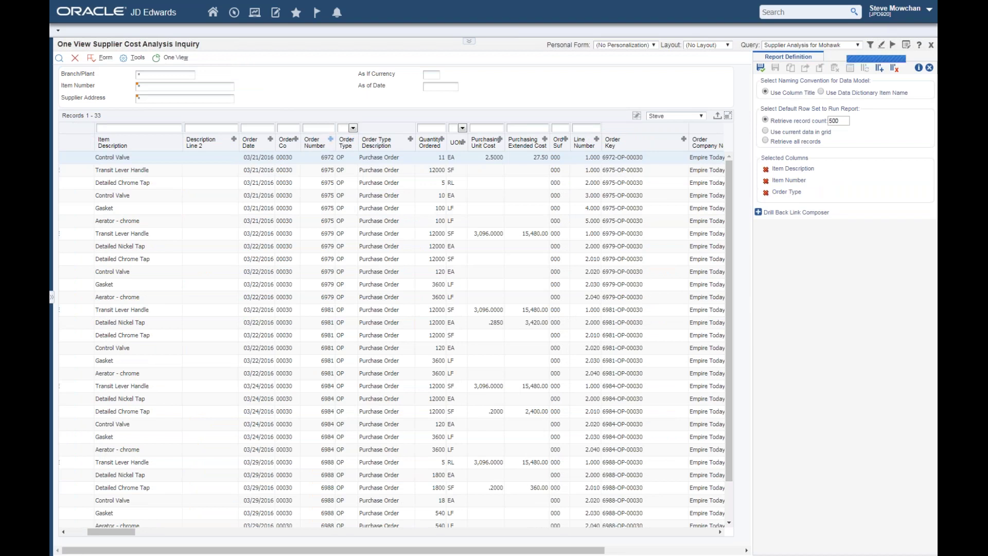
# - Save the report definition as "Demo 2" and close the Supplier Cost Analysis Inquiry
pyautogui.click(761, 68)
pyautogui.write('Demo 2')
pyautogui.click(749, 92)
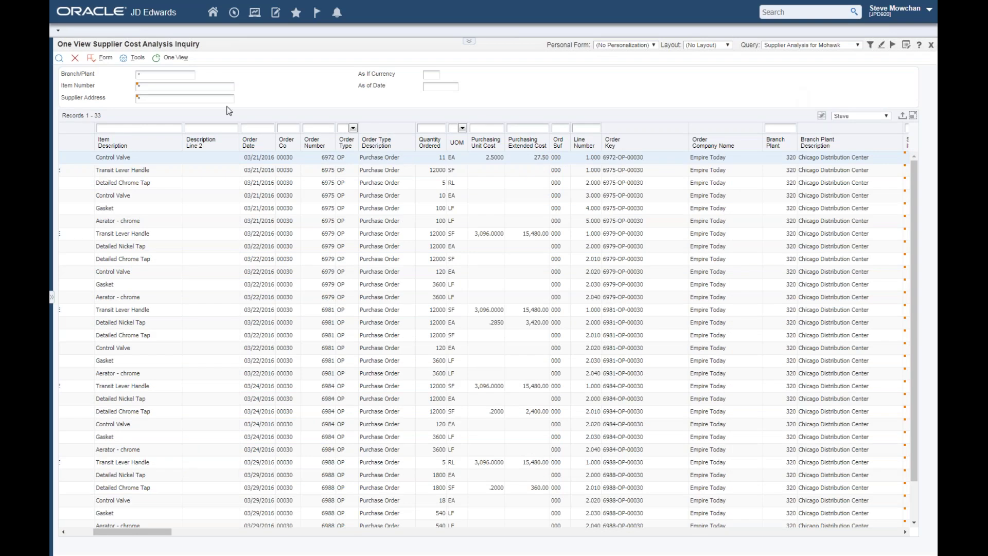
pyautogui.click(75, 60)
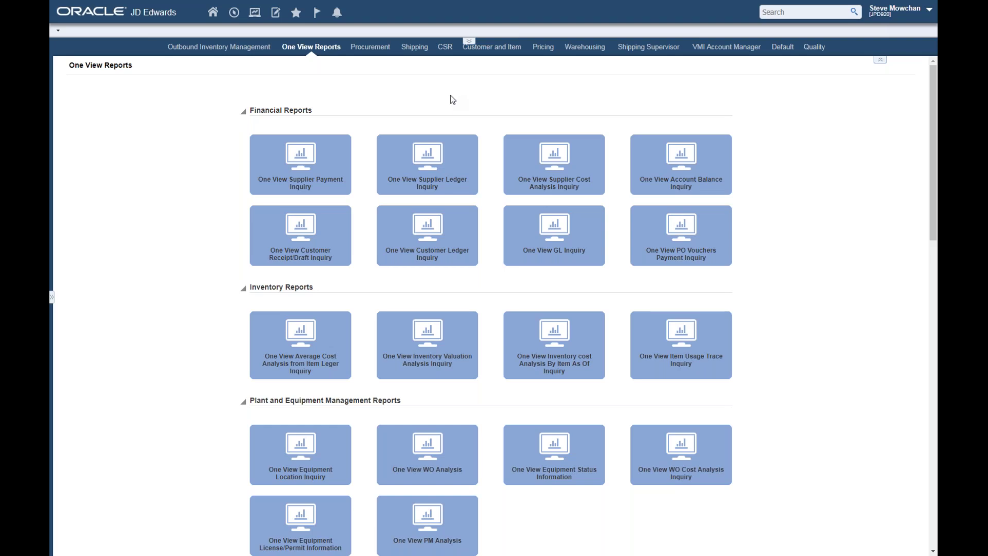
# - Go to the CSR page, open Sales Orders and start entering a new order
pyautogui.click(445, 46)
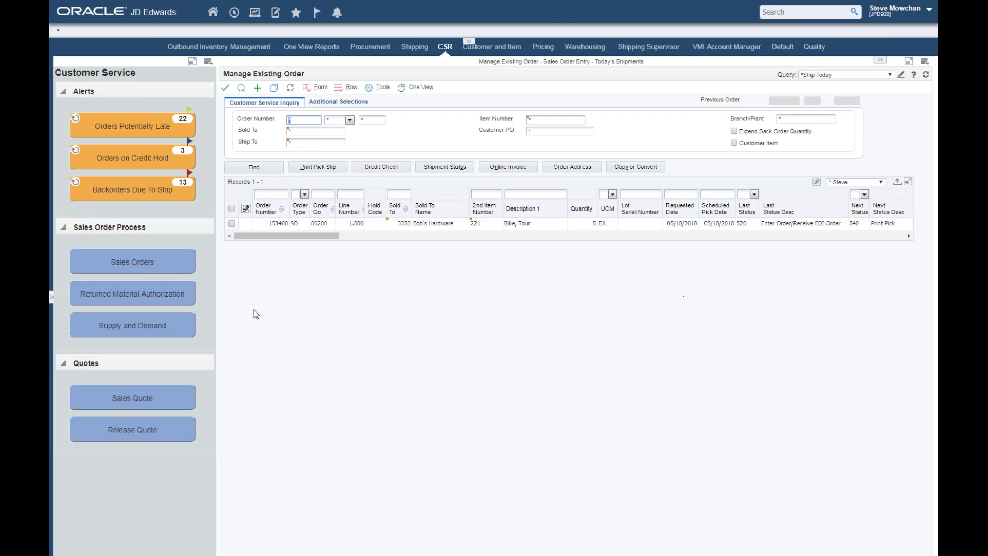
pyautogui.click(138, 265)
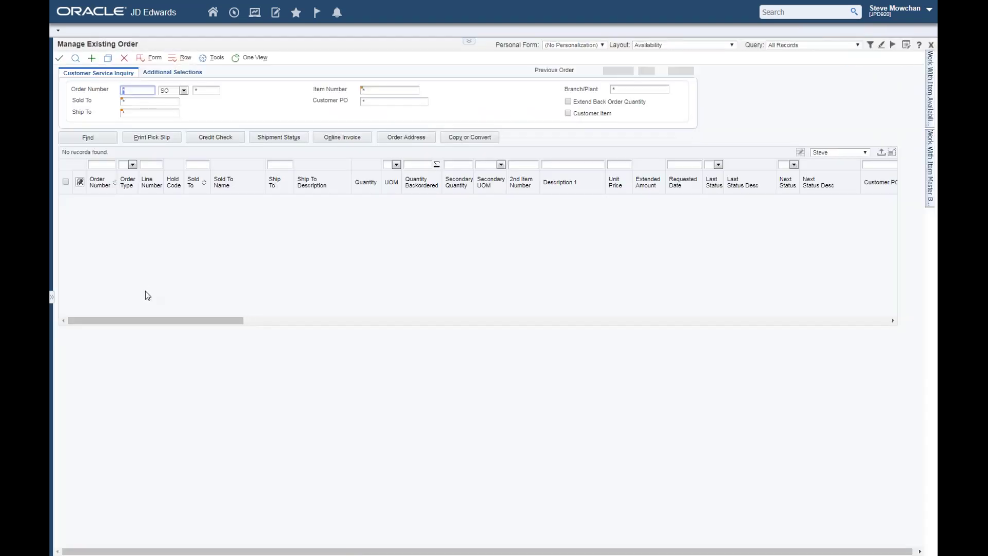
pyautogui.click(92, 59)
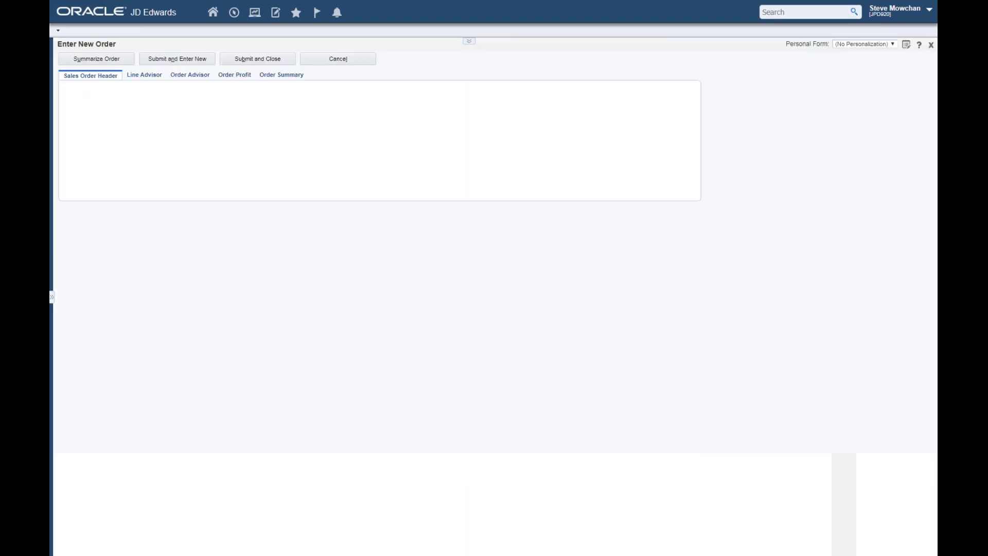
# - Look up "Rich" for the order's Ship To, choose Richard's Products and move on to the first detail line
pyautogui.click(146, 131)
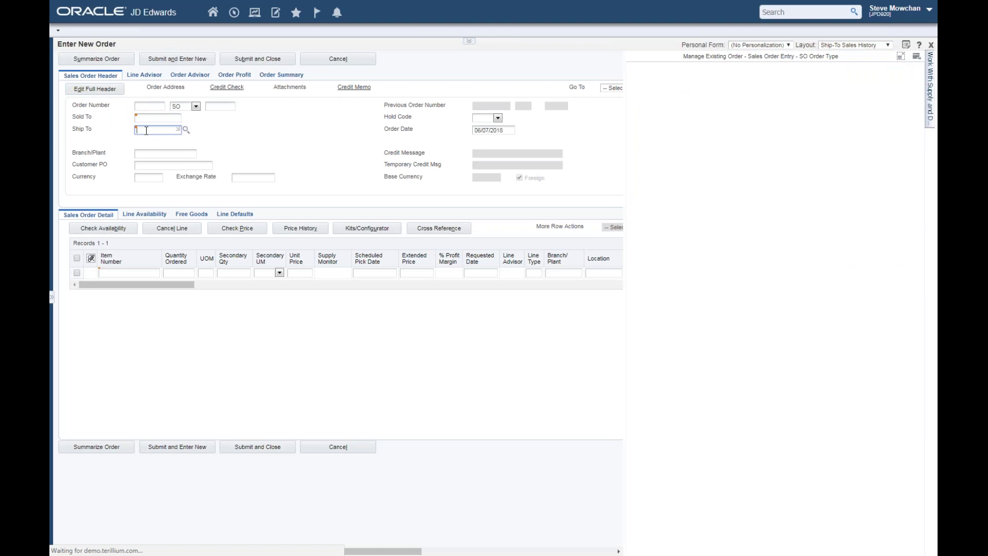
pyautogui.write('Rich')
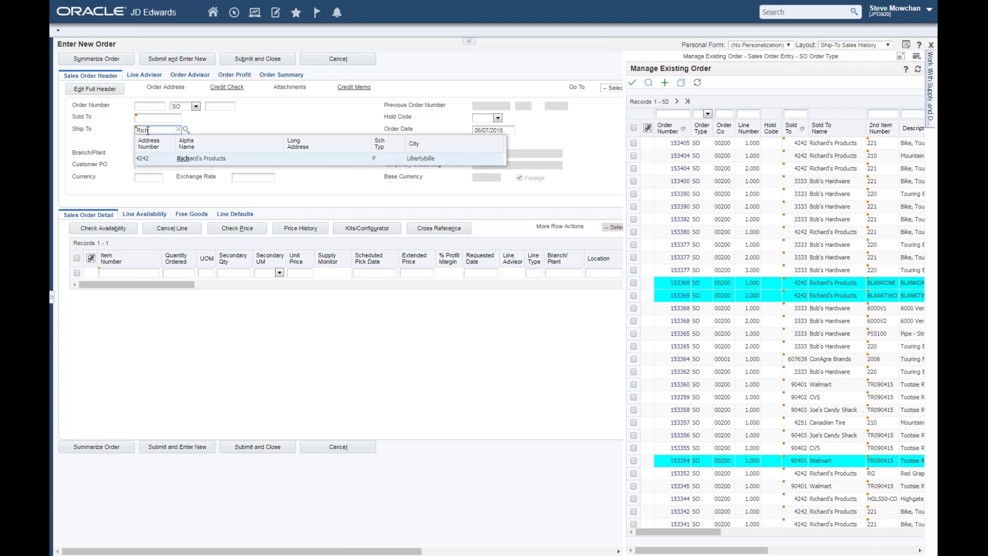
pyautogui.click(196, 159)
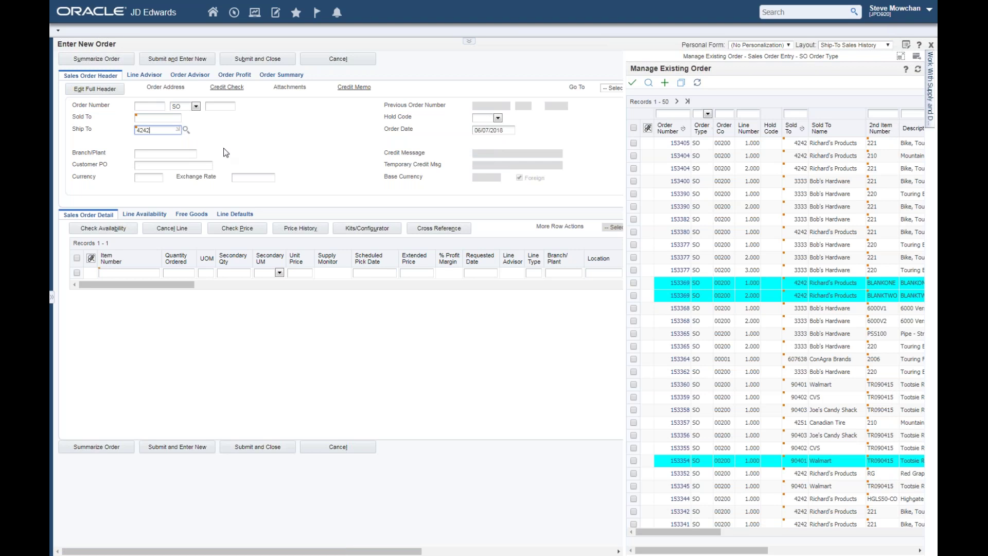
pyautogui.press('Tab')
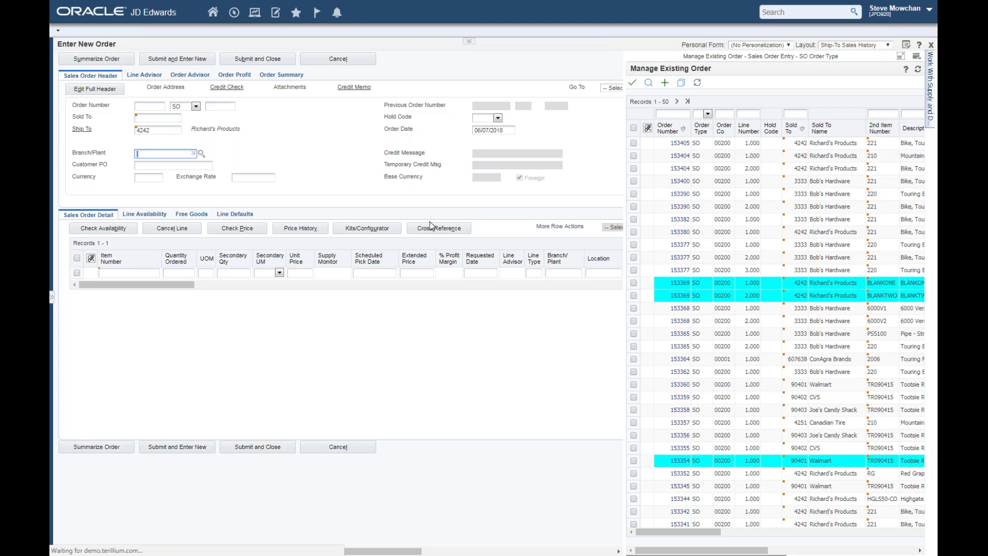
pyautogui.click(129, 273)
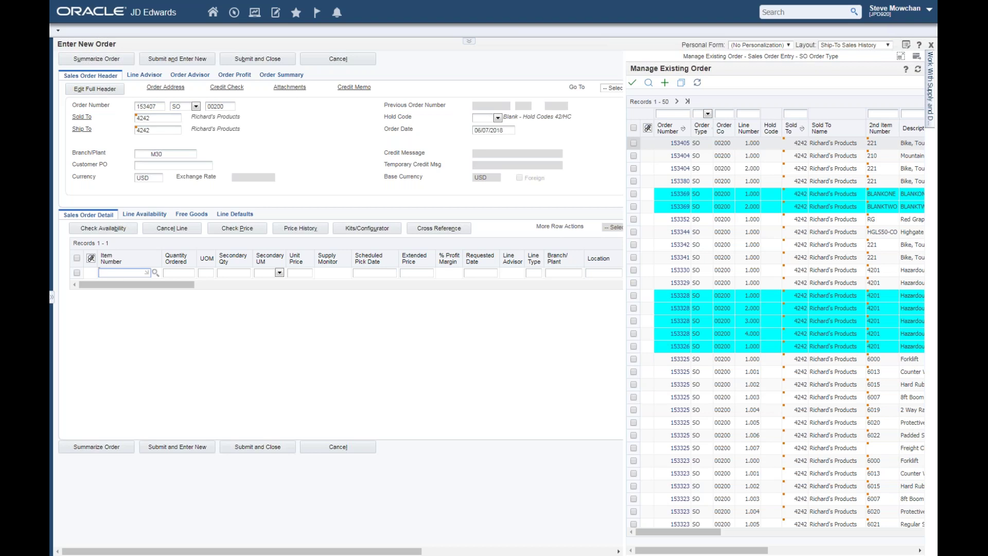
# - Examine the items and quantities in the Ship-To sales history shown beside the new order
pyautogui.moveTo(705, 531); pyautogui.dragTo(728, 533)
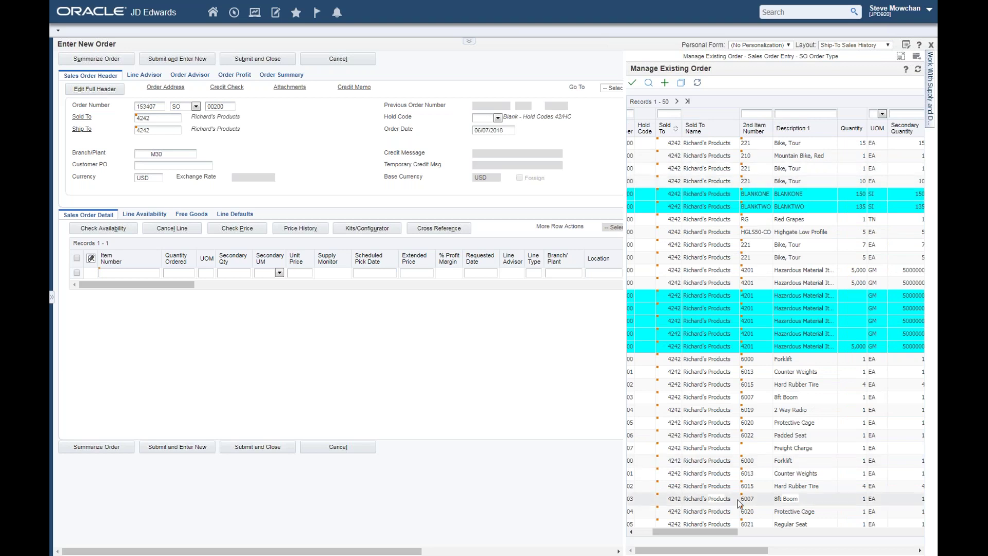
pyautogui.moveTo(735, 537); pyautogui.dragTo(709, 531)
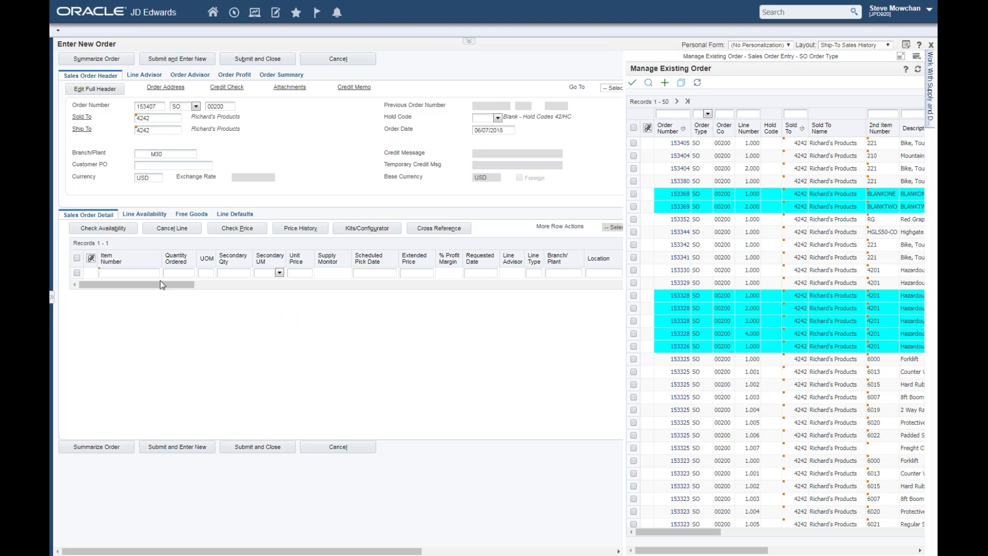
# - Enter item 221 with a quantity of 15 on the new order's first detail line
pyautogui.click(132, 272)
pyautogui.write('221')
pyautogui.press('Tab')
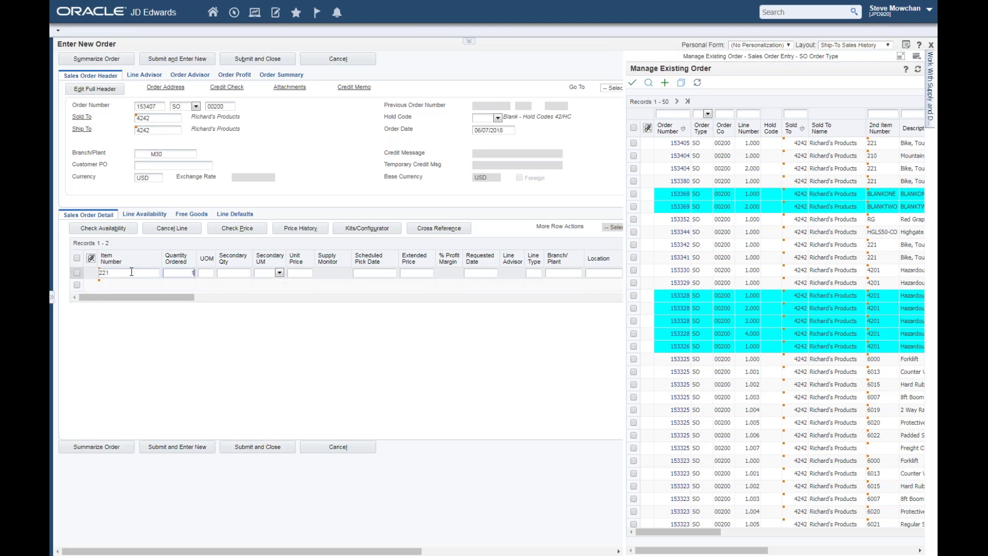
pyautogui.write('15')
pyautogui.press('Return')
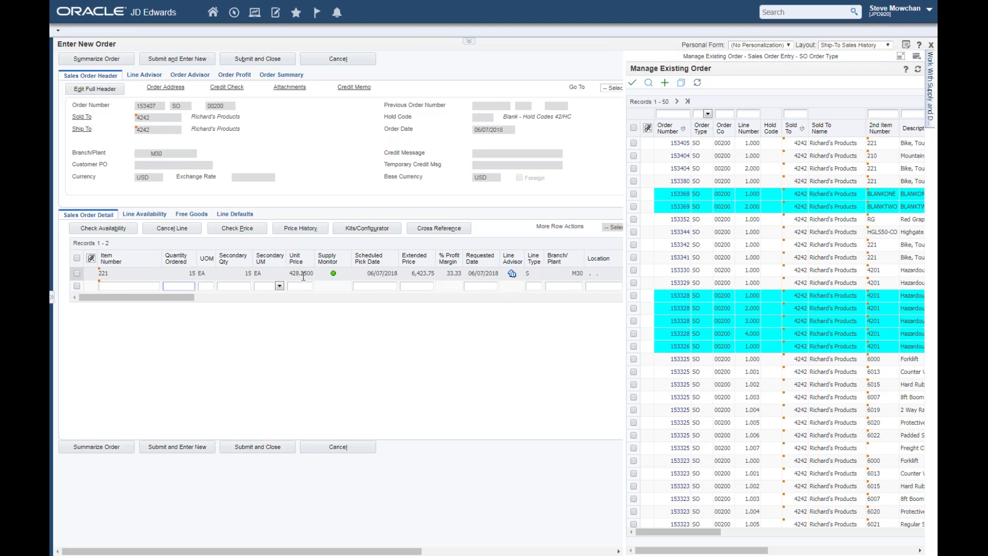
# - Examine the Supply Monitor's supply and demand chart for the item 221 line, closing it when finished
pyautogui.moveTo(334, 277)
pyautogui.click(334, 276)
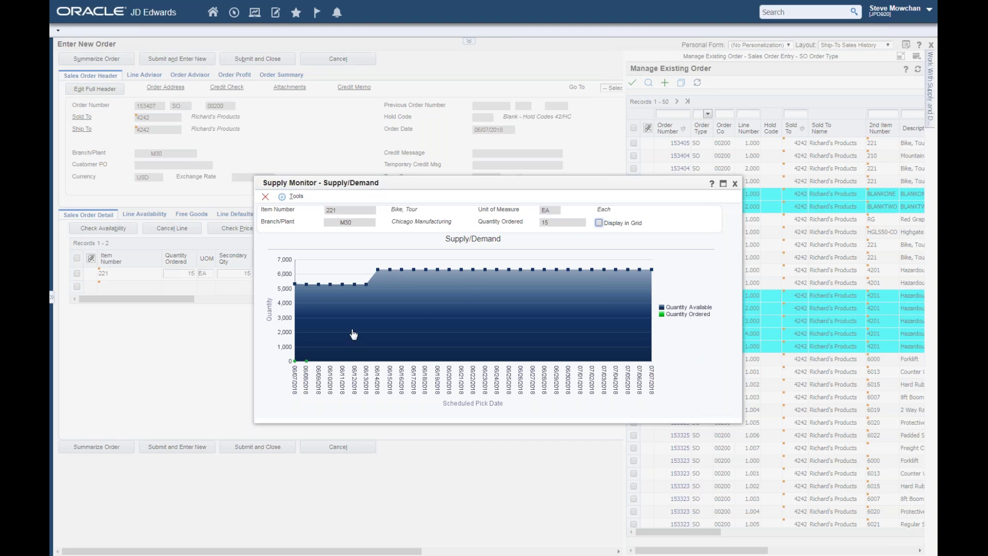
pyautogui.click(735, 184)
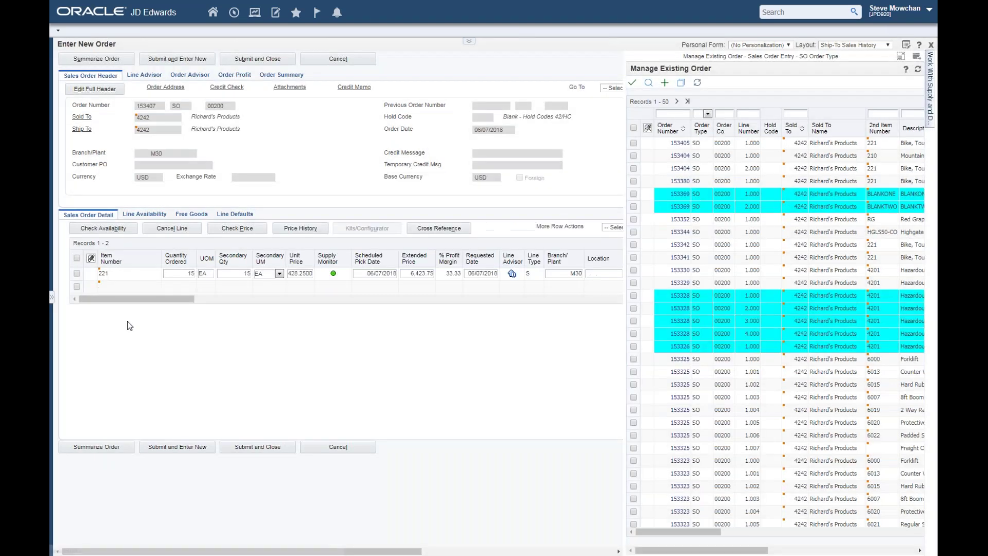
# - Set the item 221 line's quantity to 500 and review its Supply Monitor chart
pyautogui.doubleClick(190, 273)
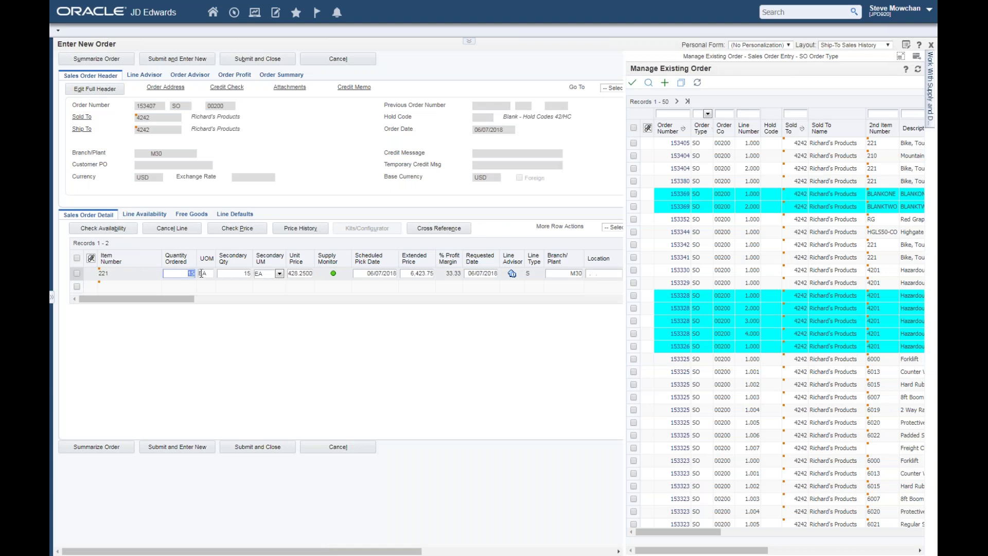
pyautogui.write('5')
pyautogui.press('Down')
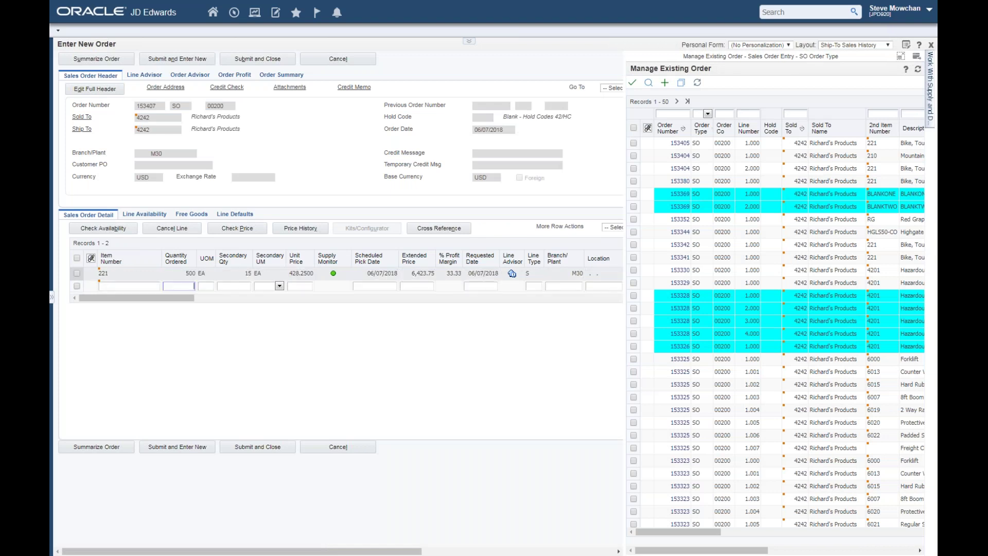
pyautogui.click(333, 273)
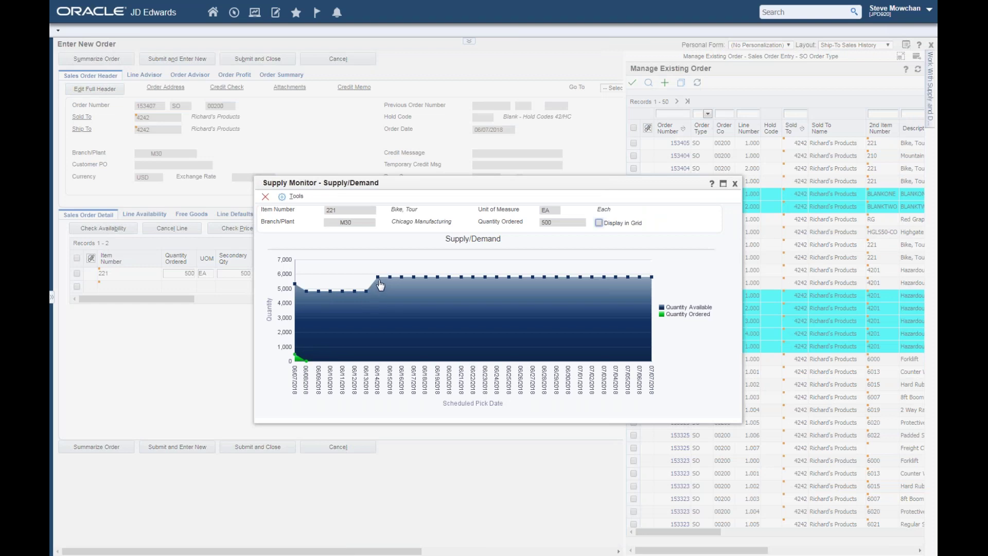
pyautogui.click(735, 184)
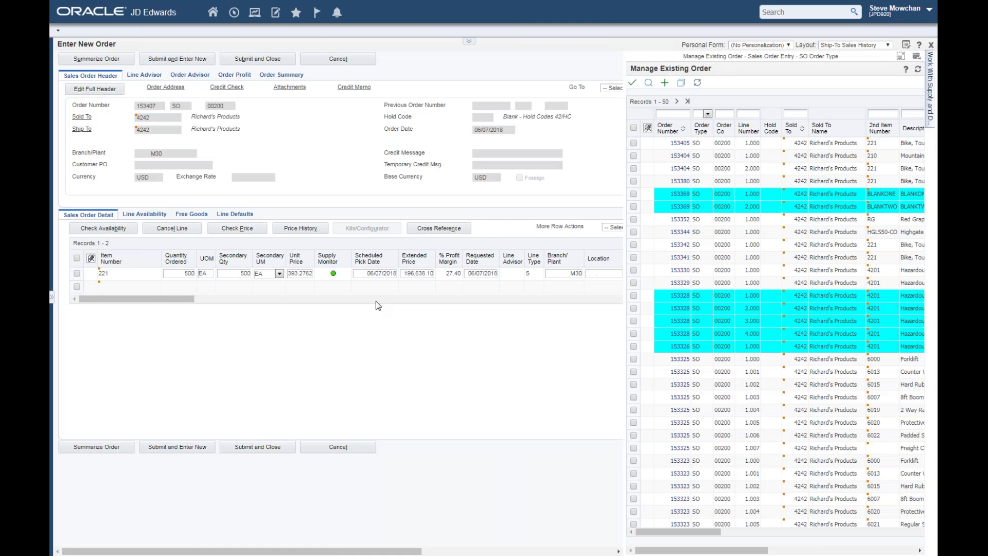
# - Set the item 221 line's ordered quantity back to 15
pyautogui.click(185, 273)
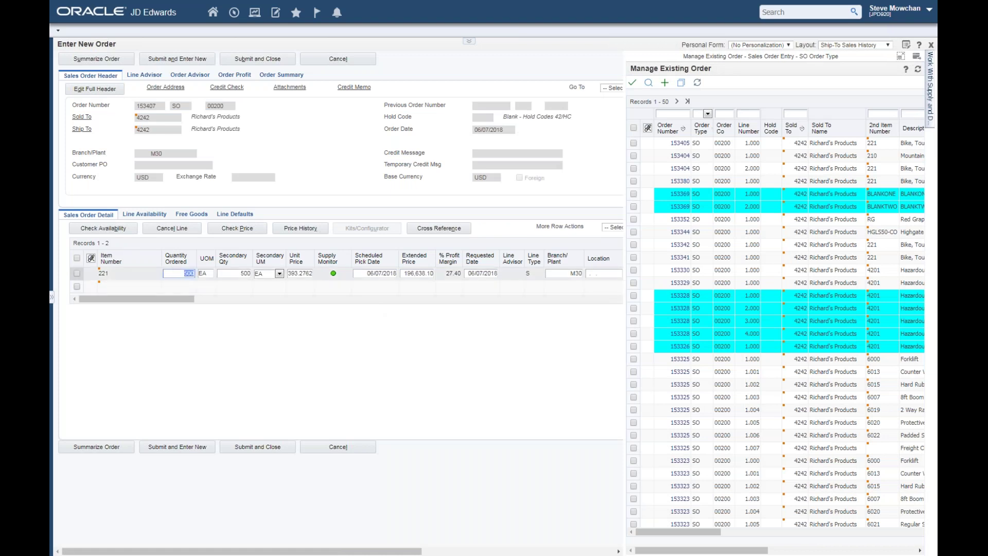
pyautogui.write('15')
pyautogui.press('Down')
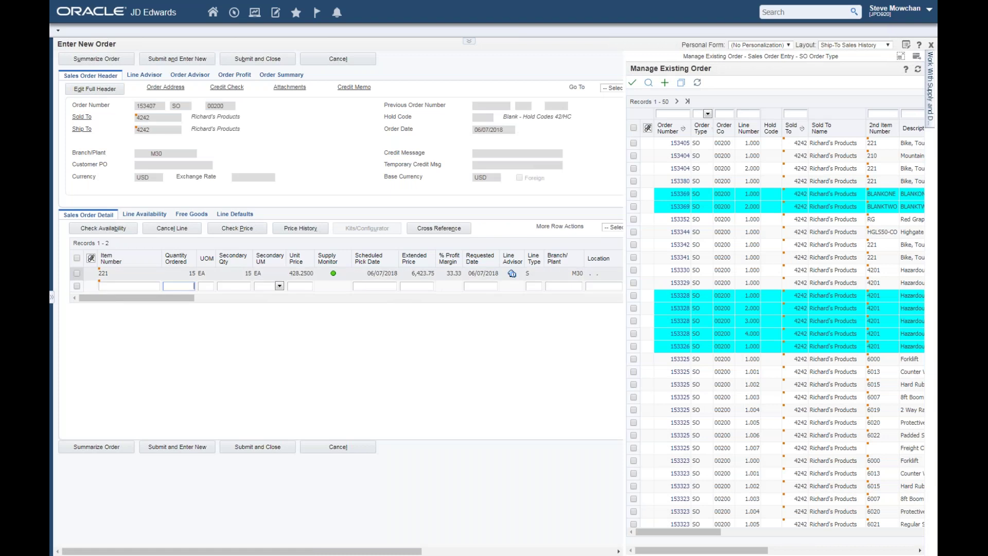
# - Review the Line Advisor up-sell quantities and Order Advisor suggestions for the order, and submit and close it
pyautogui.click(512, 274)
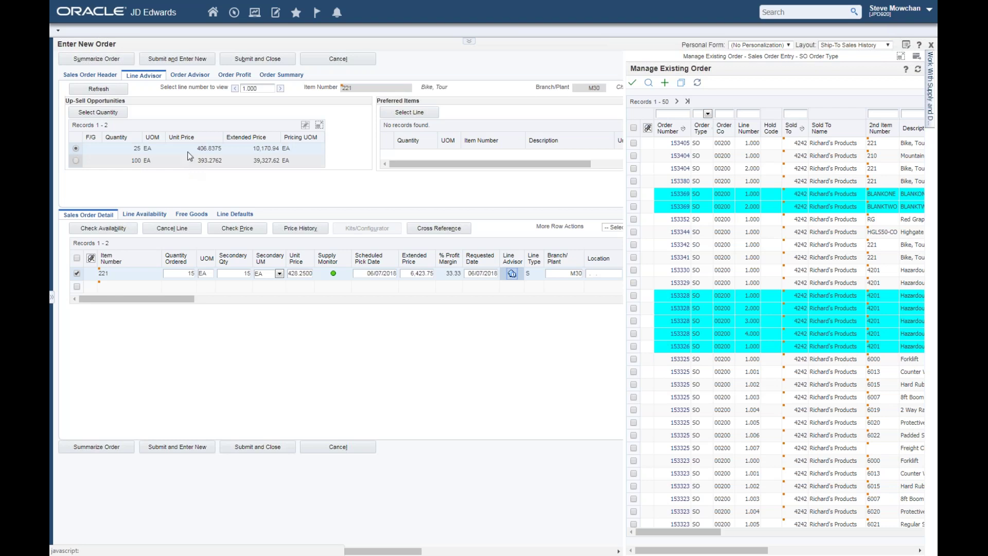
pyautogui.click(205, 75)
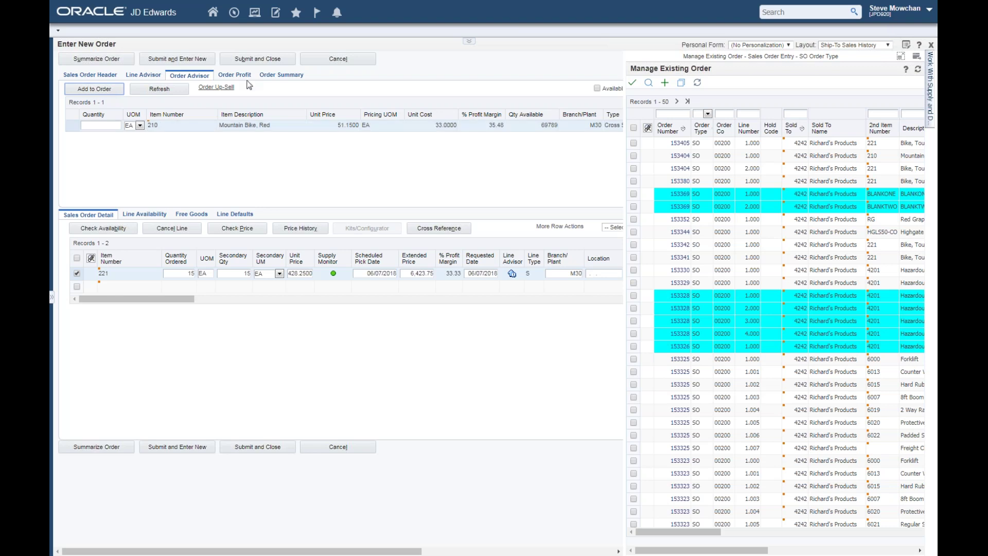
pyautogui.click(258, 59)
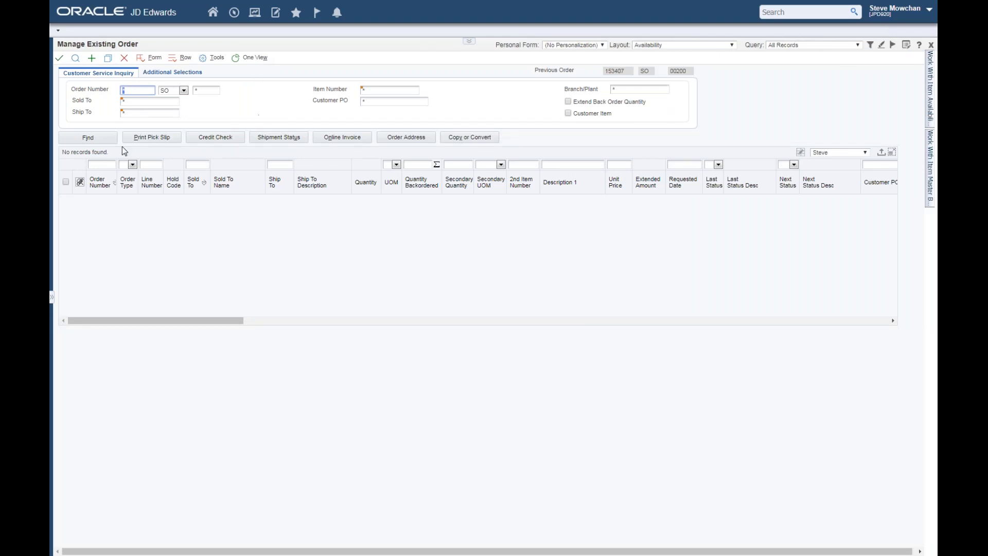
# - Find the newly submitted order by filtering the grid on its order number
pyautogui.click(101, 165)
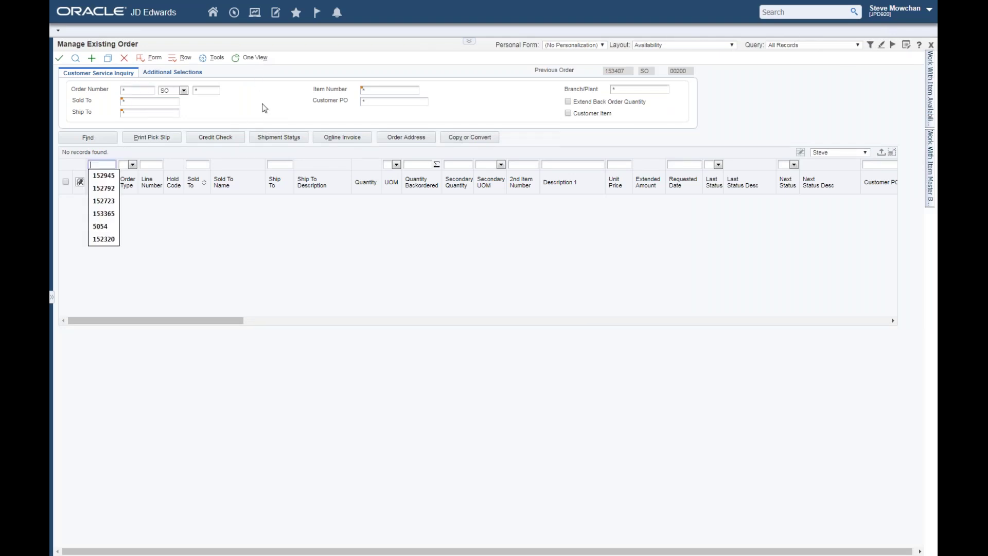
pyautogui.write('153407')
pyautogui.press('Return')
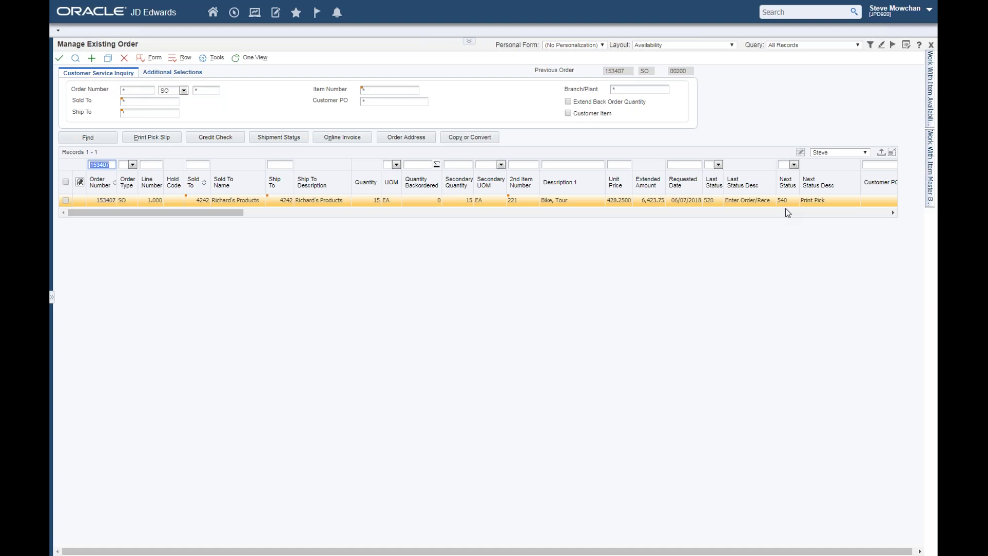
# - Go to the home Shipping page and open the Shipments Ready to Pick alert
pyautogui.click(213, 12)
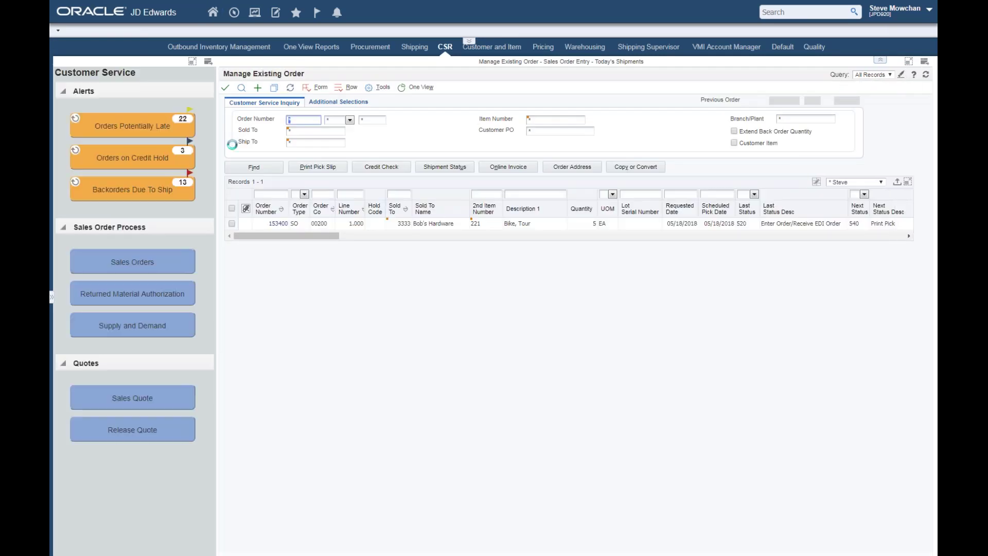
pyautogui.click(414, 47)
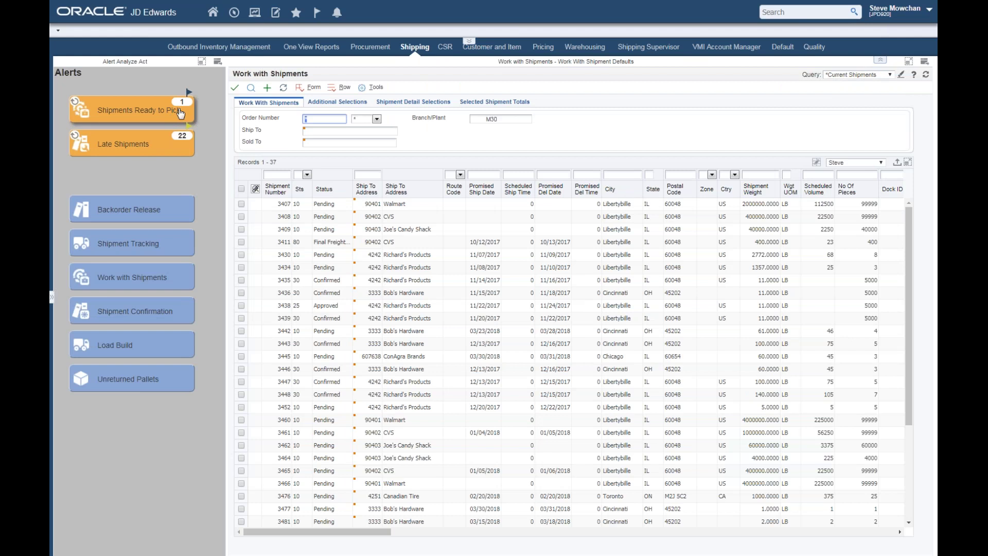
pyautogui.click(132, 119)
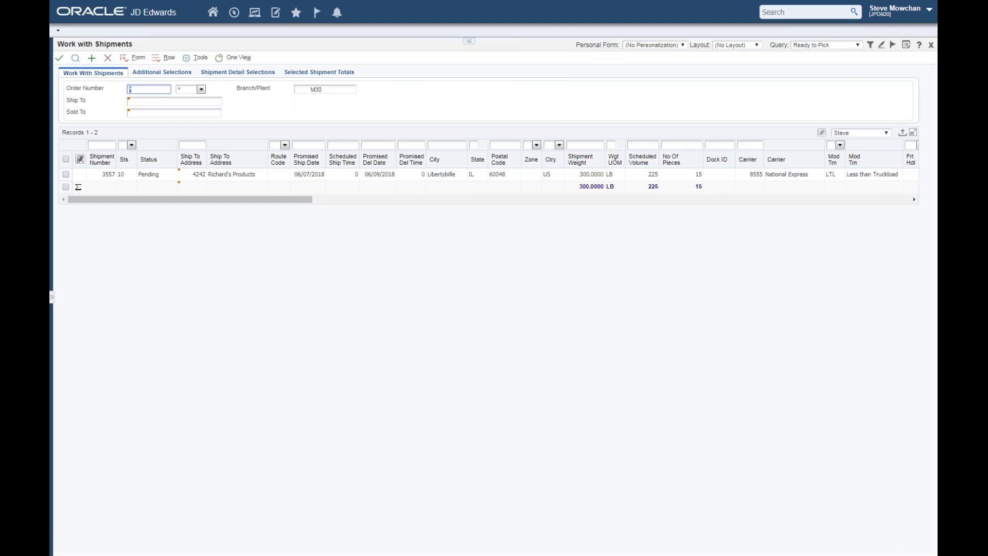
# - Approve the pending Richard's Products shipment in the Ready to Pick list
pyautogui.rightClick(67, 176)
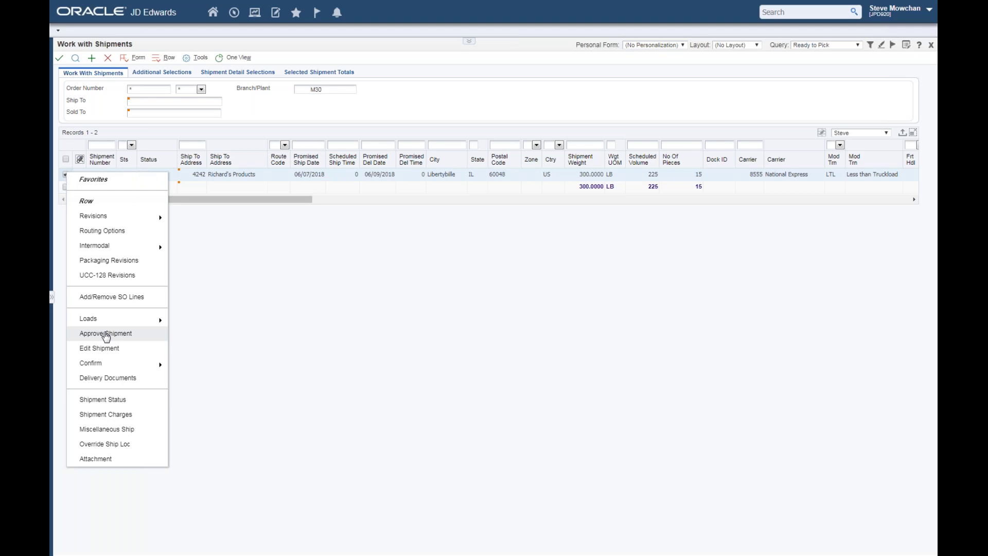
pyautogui.click(105, 334)
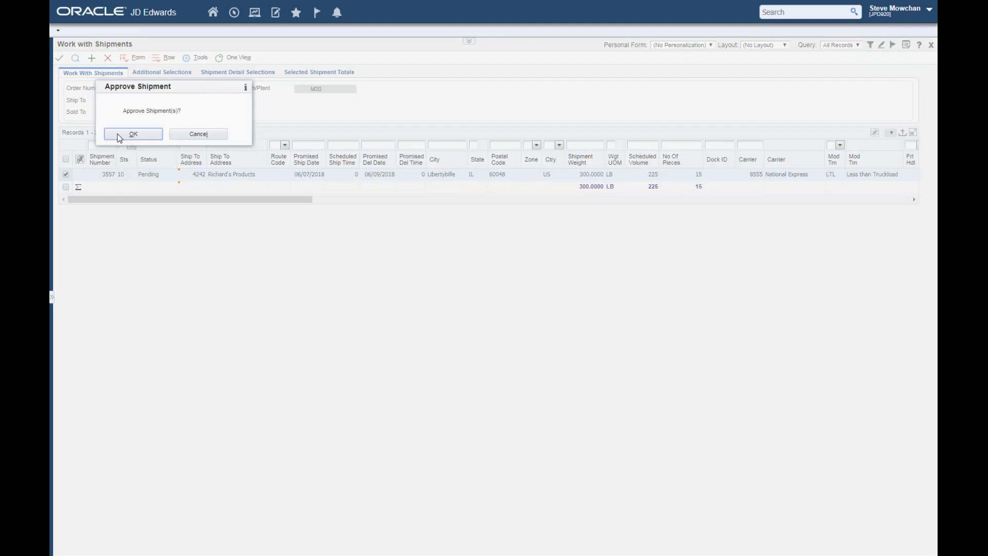
pyautogui.click(123, 135)
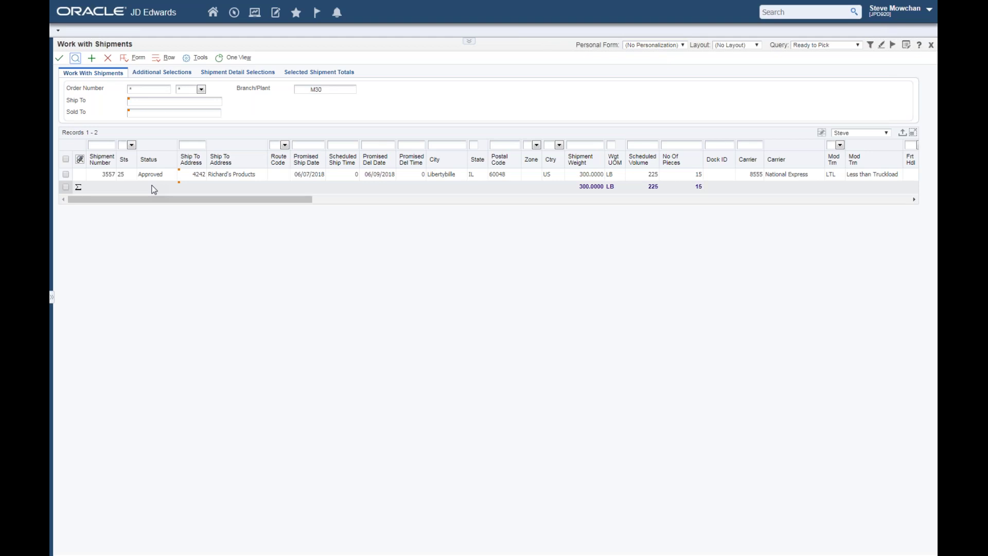
# - Confirm the approved Richard's Products shipment, accepting the default actual ship date and time
pyautogui.rightClick(66, 175)
pyautogui.moveTo(95, 368)
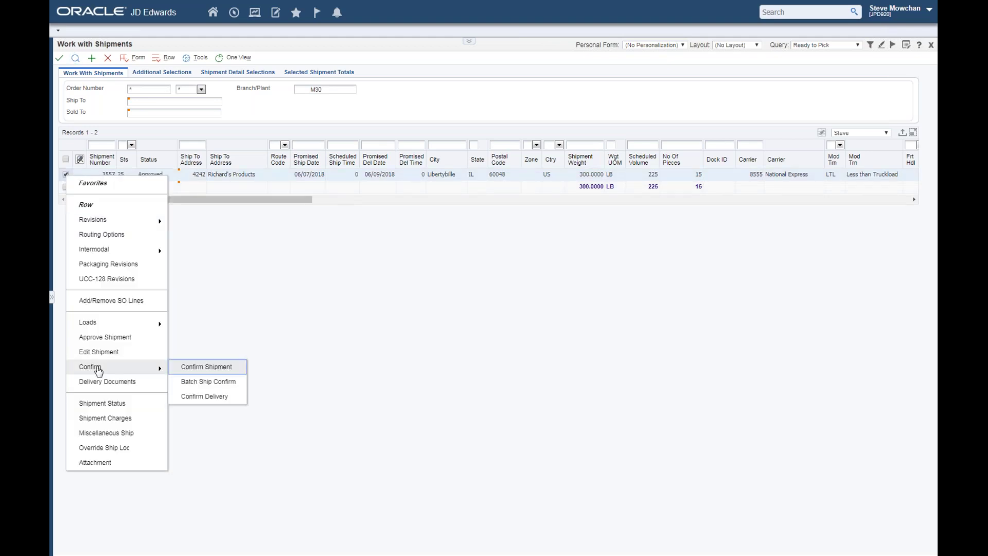
pyautogui.click(191, 369)
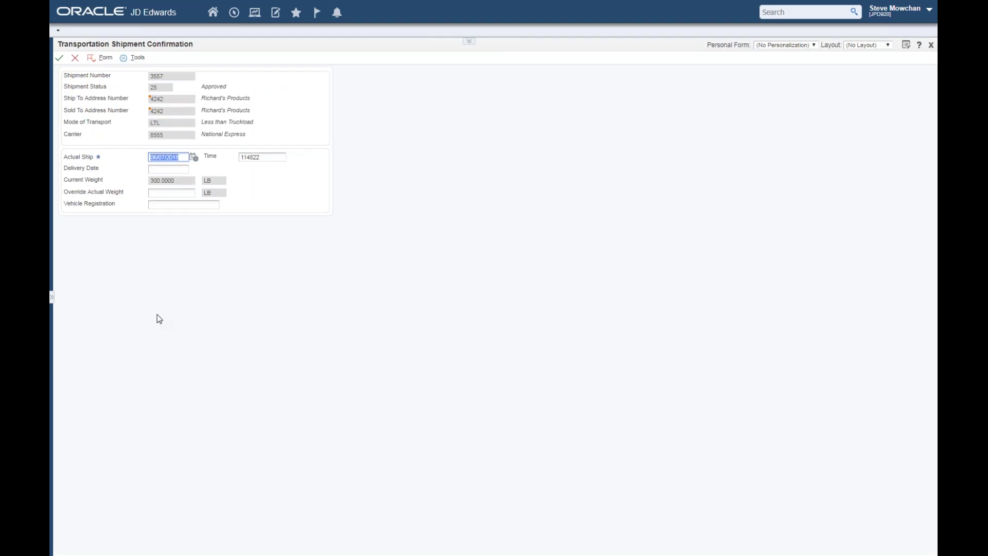
pyautogui.click(59, 58)
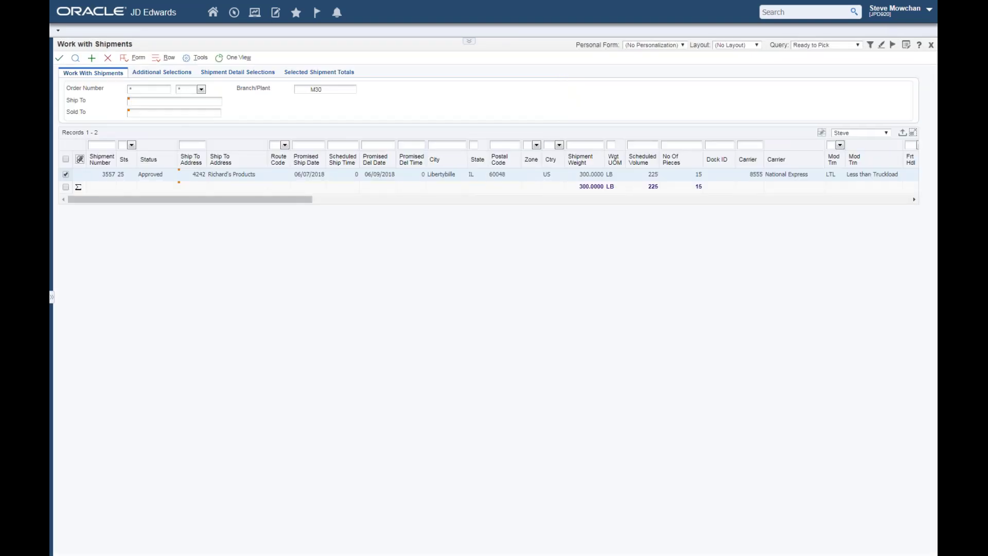
# - Refresh and close the Ready to Pick shipment list, and update the Shipments Ready to Pick alert count
pyautogui.click(75, 57)
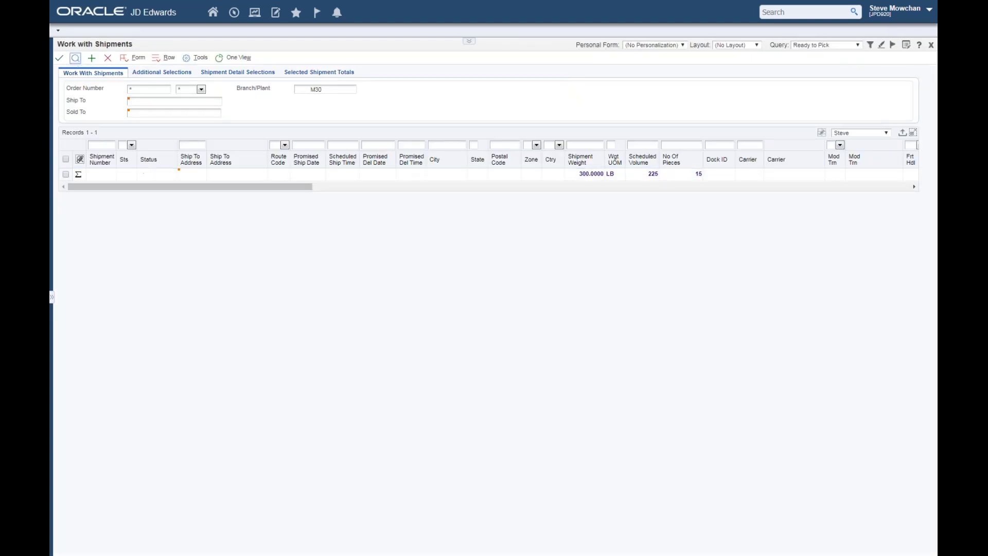
pyautogui.click(108, 58)
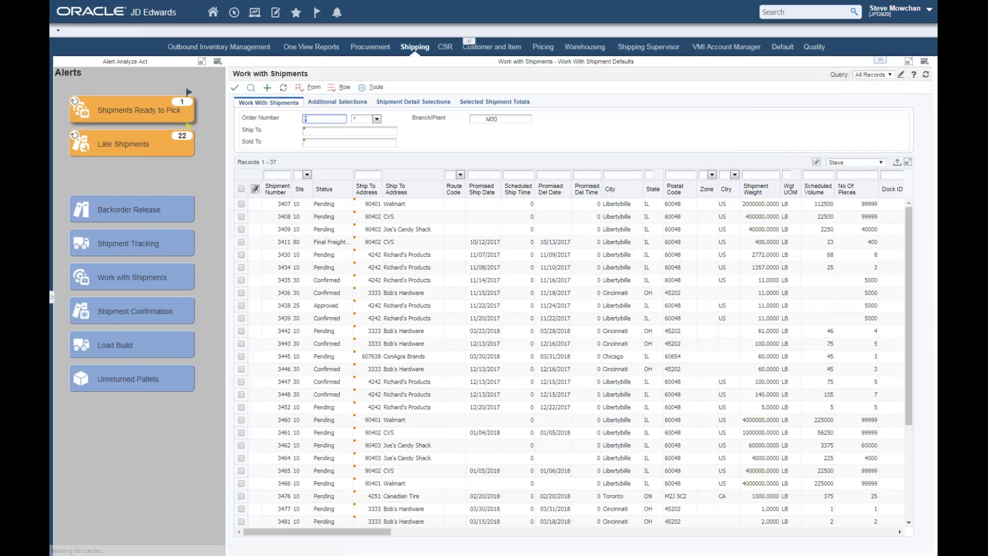
pyautogui.click(75, 105)
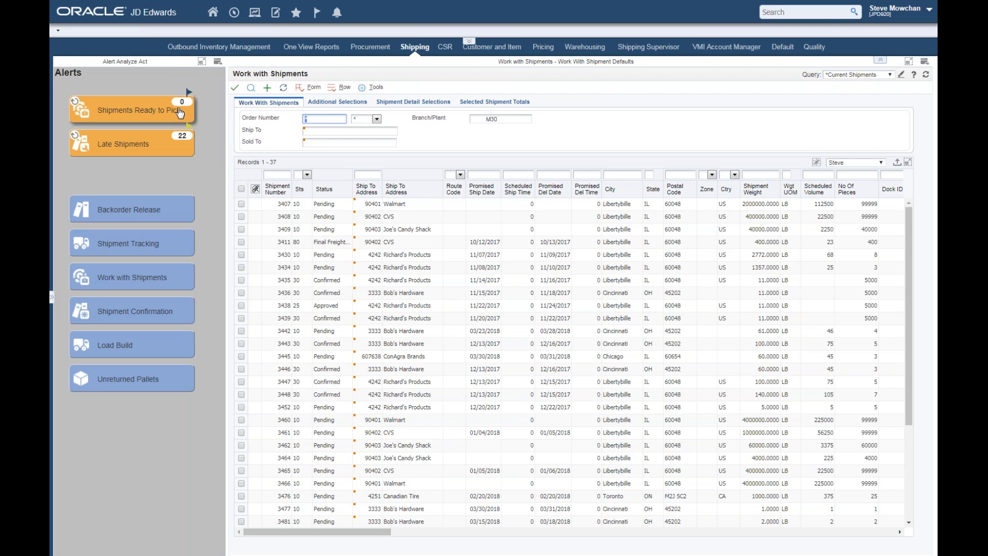
# - Return to the open Manage Existing Order application and refresh the order's status
pyautogui.click(254, 12)
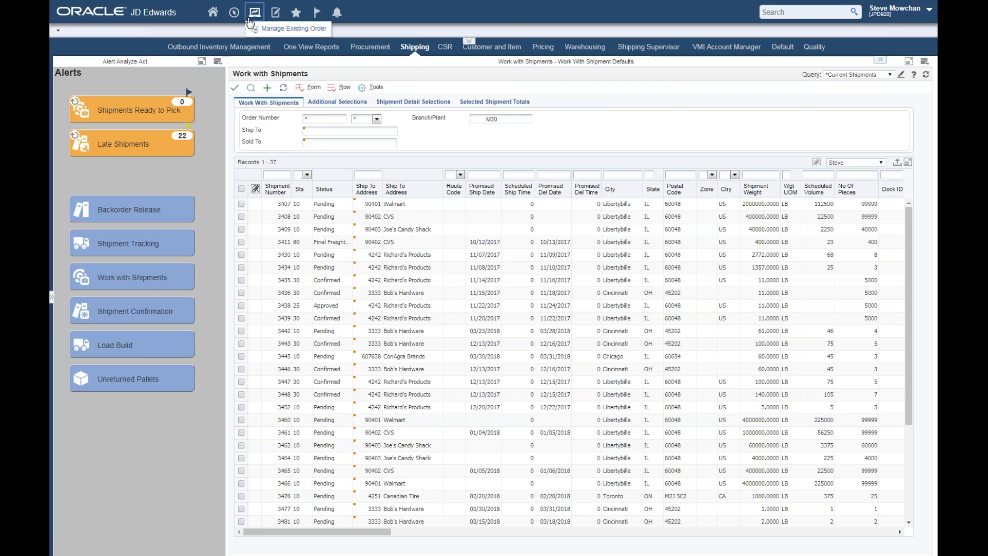
pyautogui.click(272, 29)
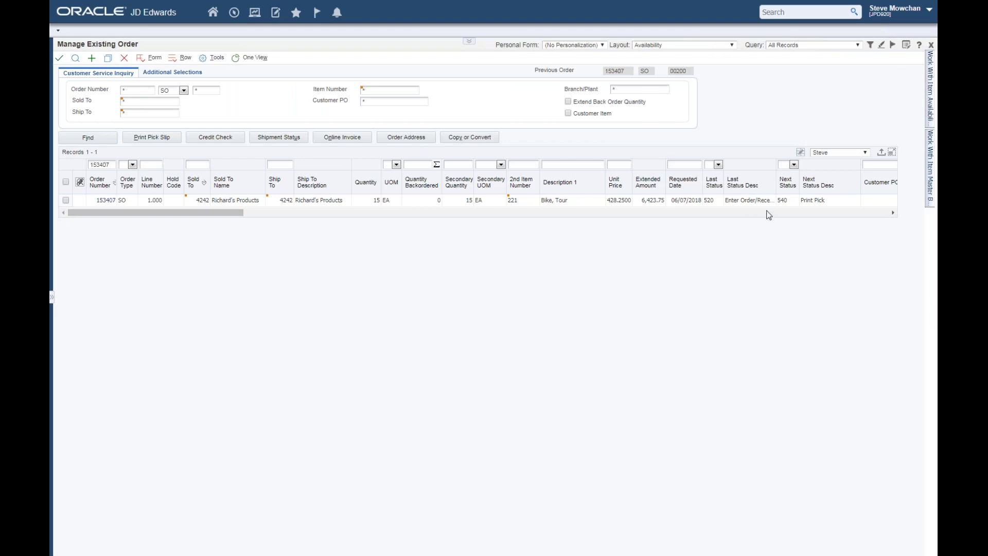
pyautogui.click(92, 140)
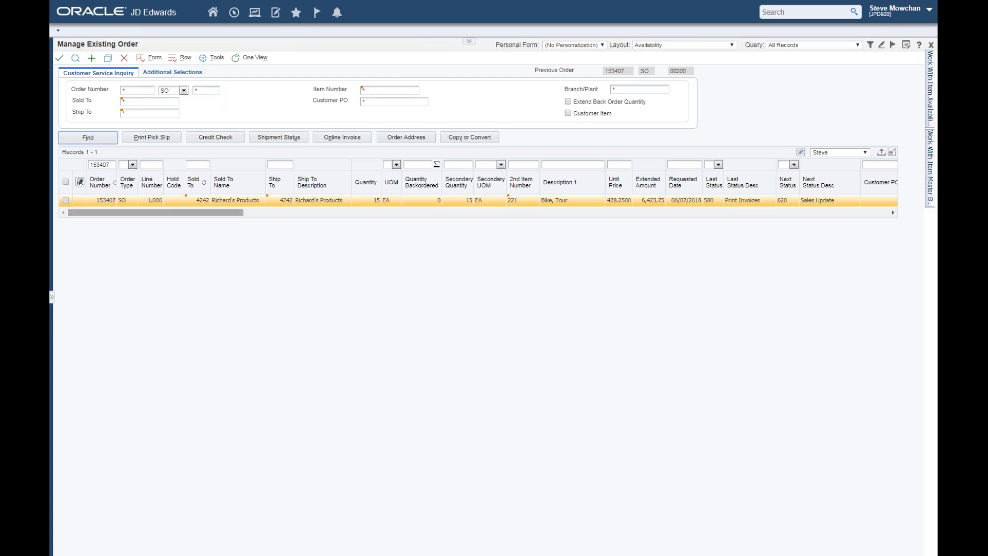
# - Open Work with Shipment for the order line and examine the shipment's Delivery Document Selection, closing it when finished
pyautogui.rightClick(66, 200)
pyautogui.moveTo(101, 274)
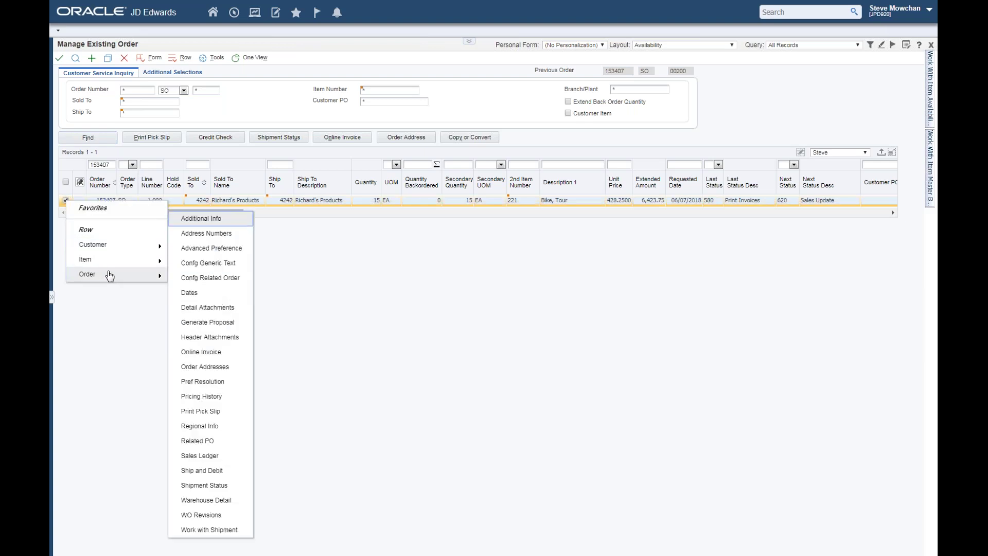
pyautogui.click(204, 530)
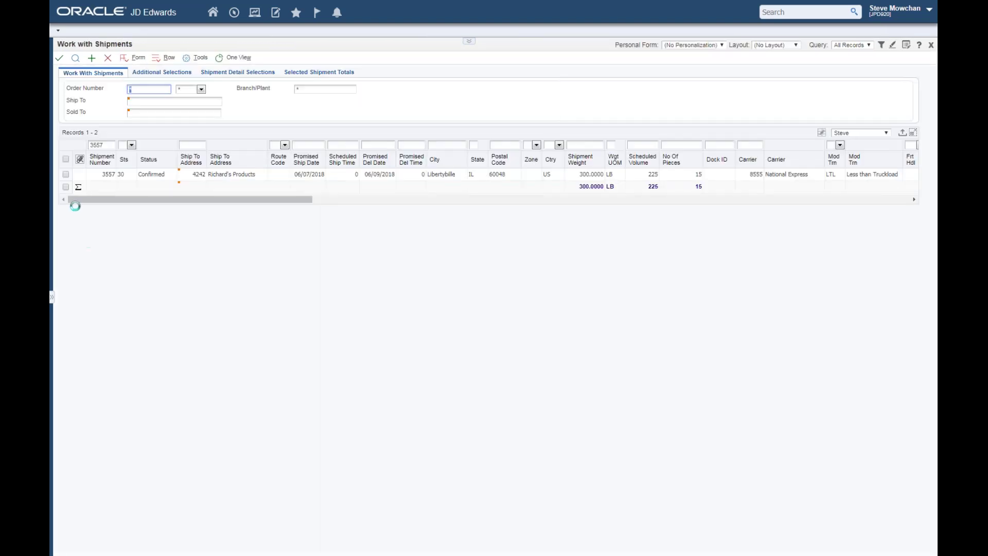
pyautogui.rightClick(66, 175)
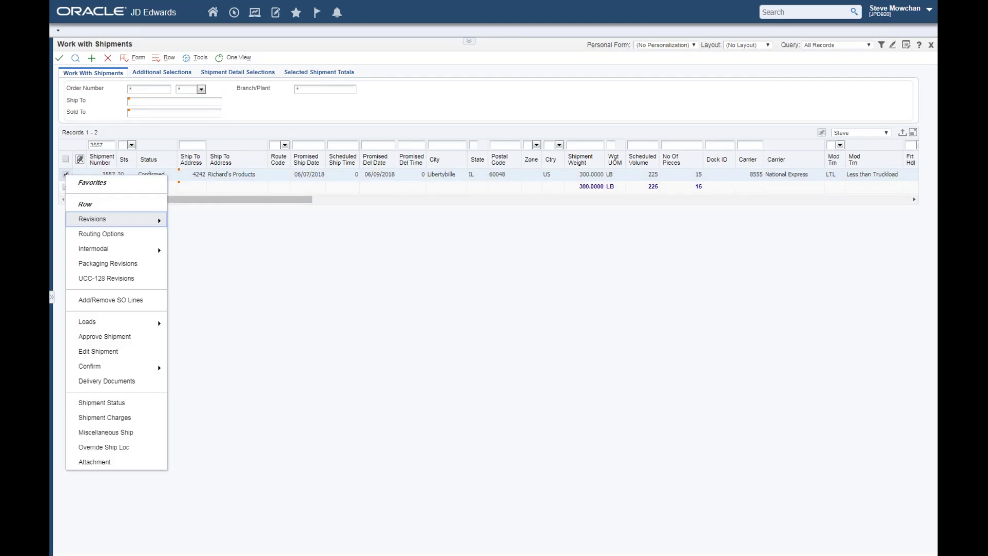
pyautogui.click(108, 381)
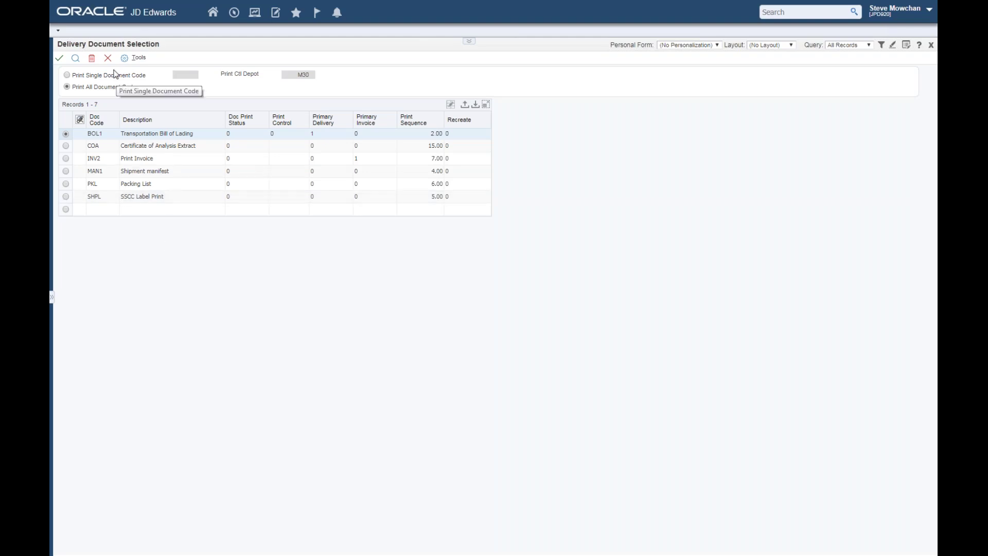
pyautogui.click(108, 58)
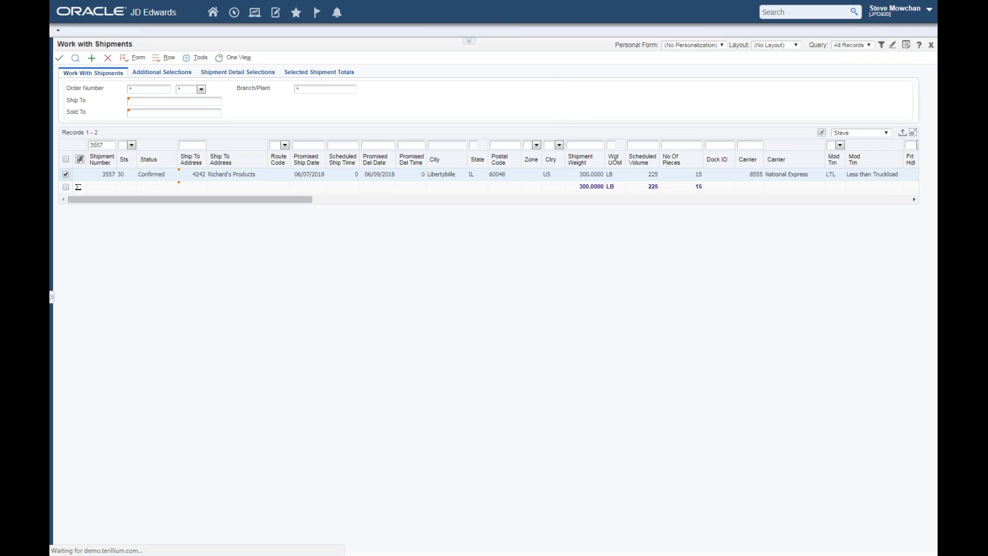
# - View the recently submitted reports, and close Work with Shipments and Manage Existing Order
pyautogui.click(275, 13)
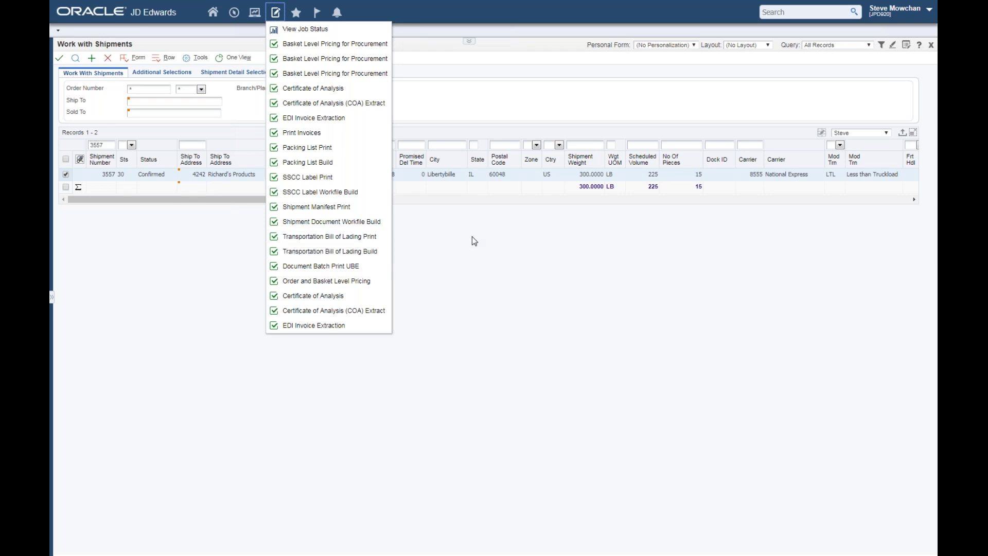
pyautogui.click(108, 58)
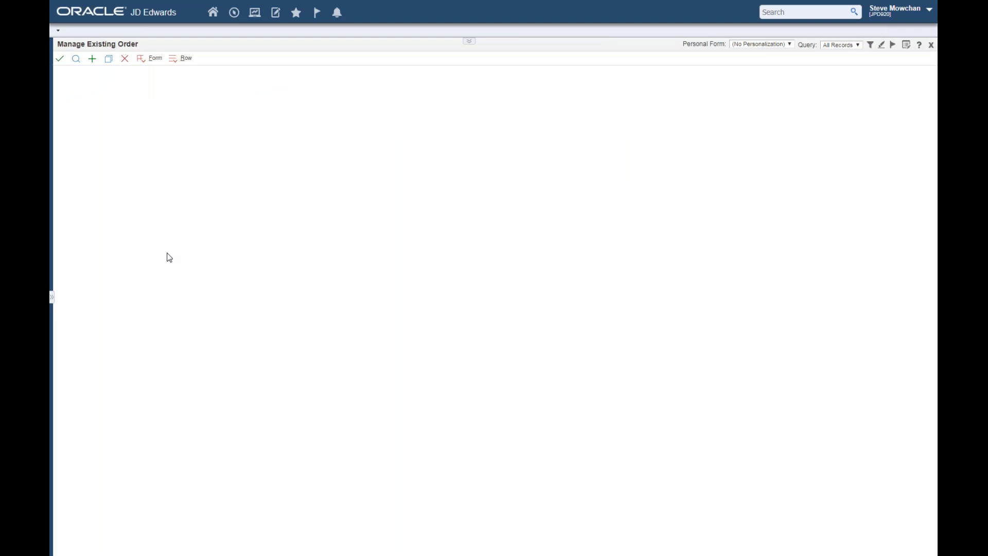
pyautogui.click(124, 58)
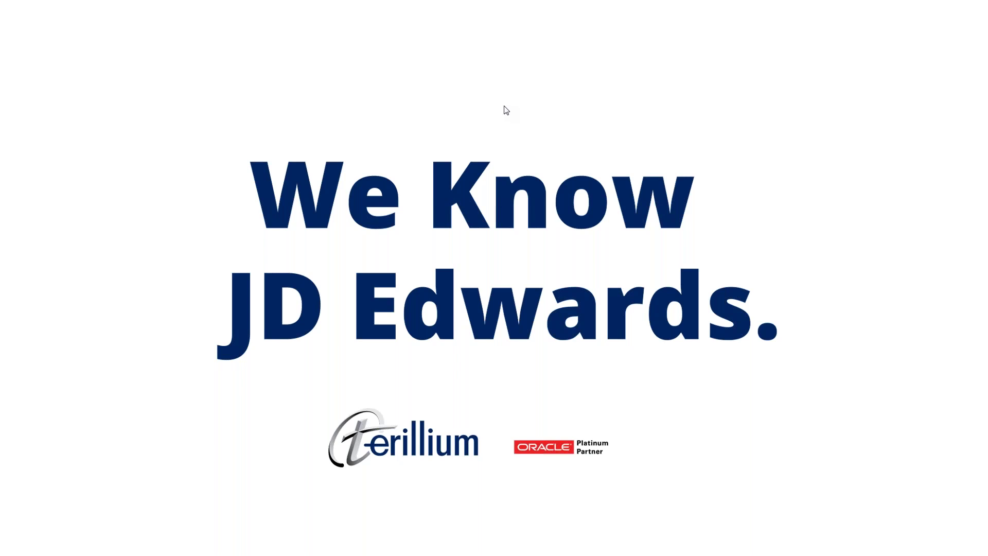
pyautogui.click(670, 201)
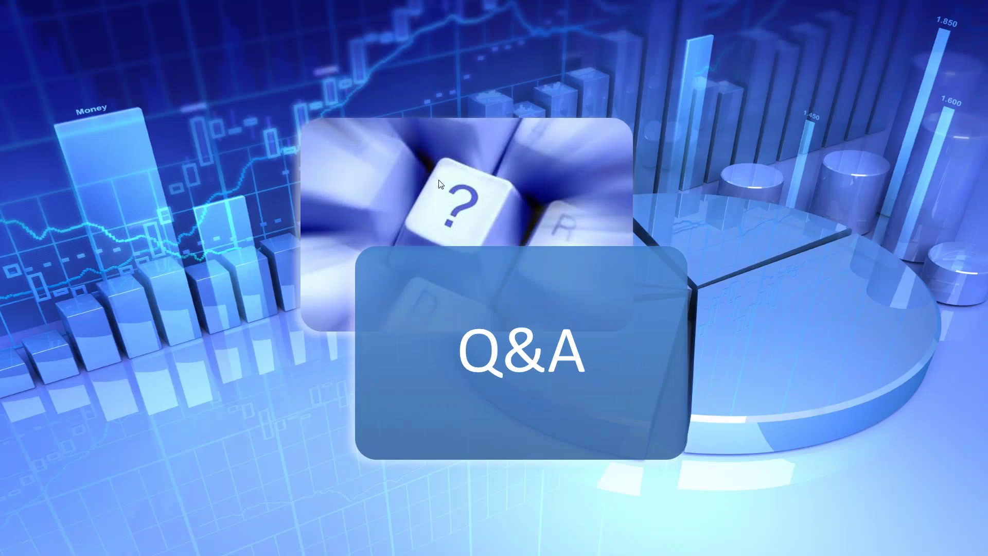